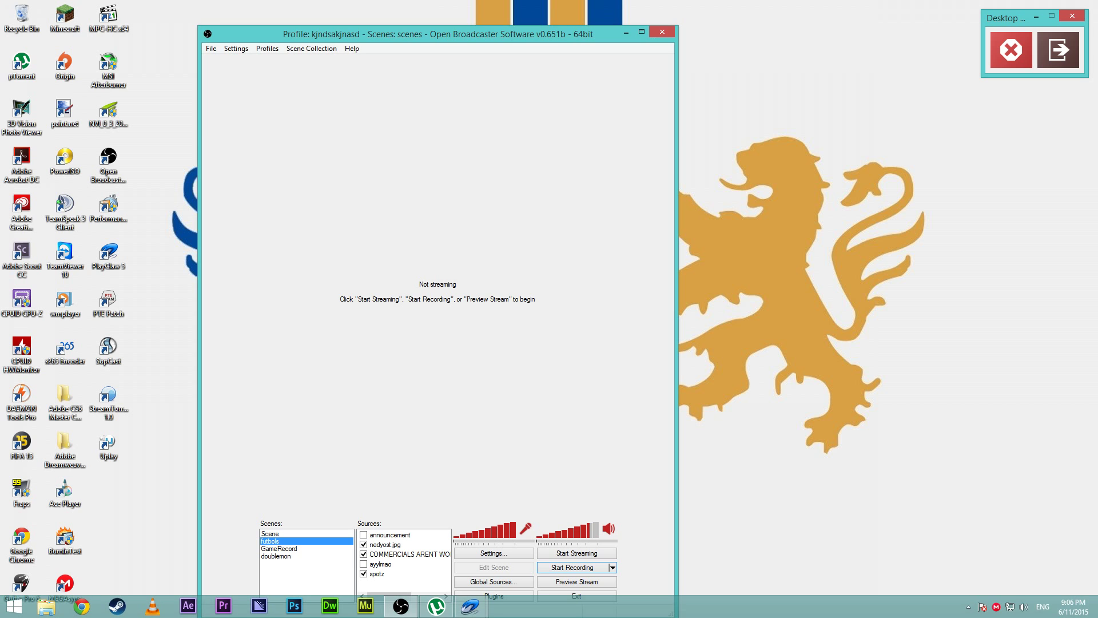
- Snap the Open Broadcaster Software window to the left half of the desktop
key(super+Left)
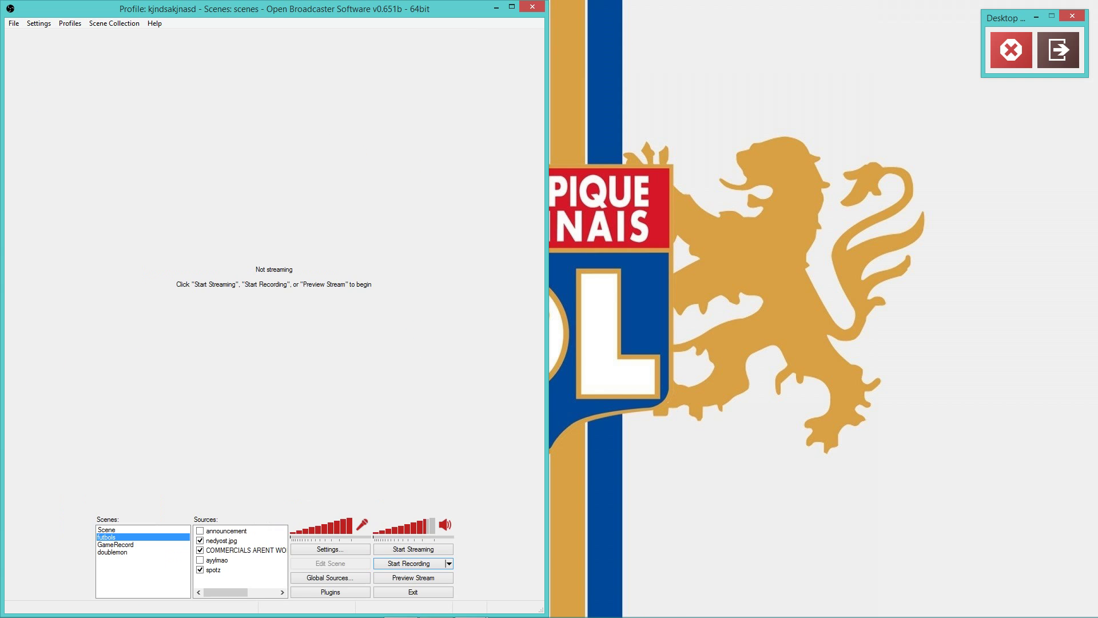
click(470, 607)
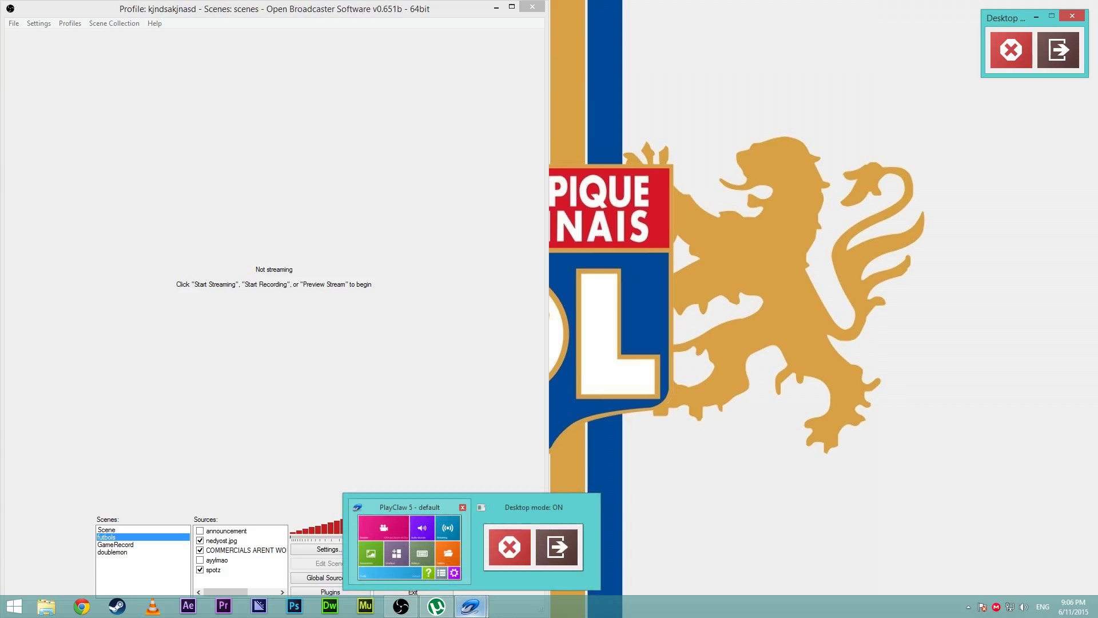
key(Escape)
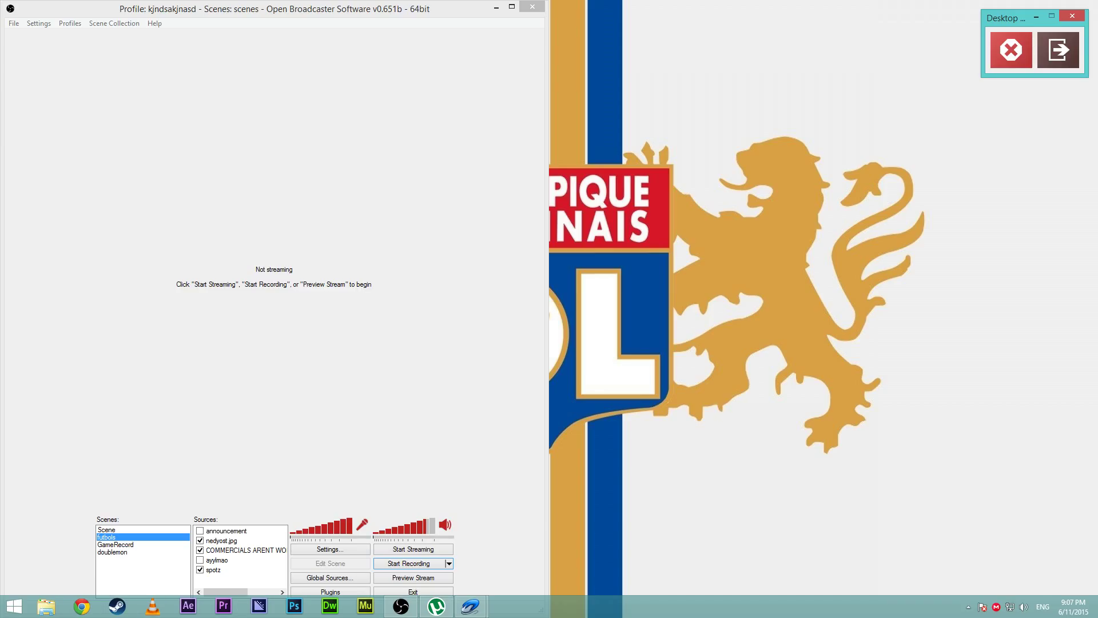
click(274, 343)
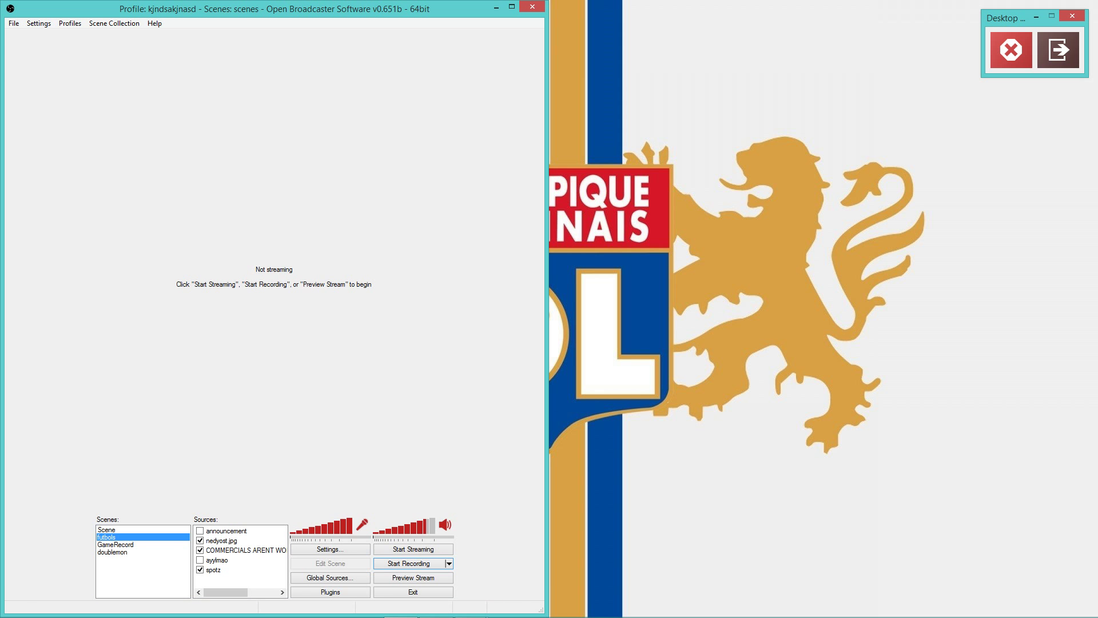
drag(297, 8, 116, 120)
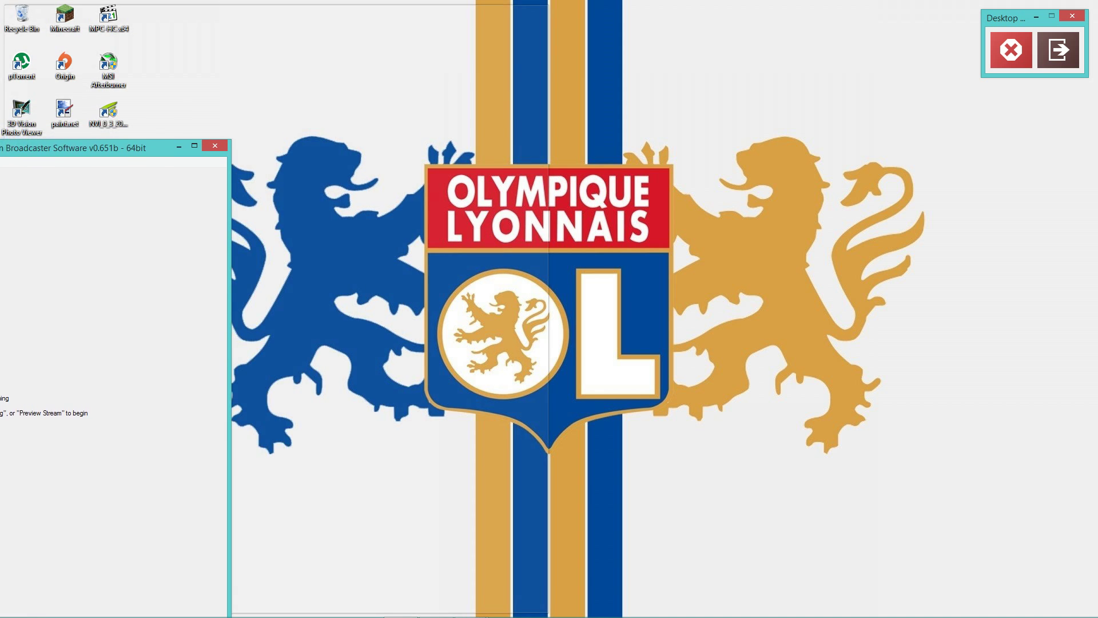
key(super+Left)
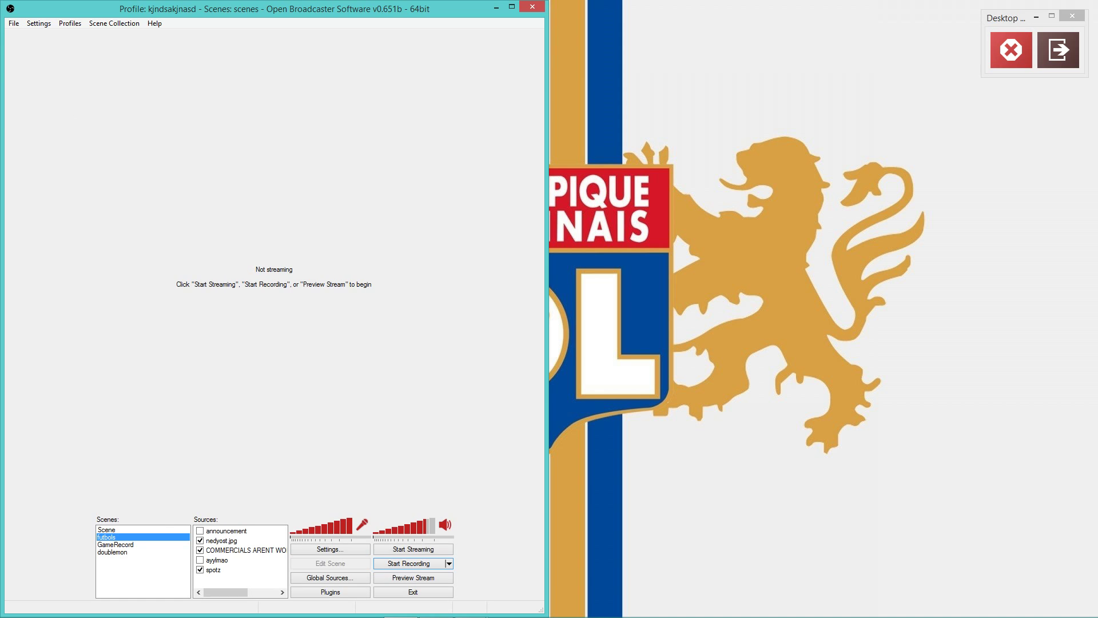
click(1011, 50)
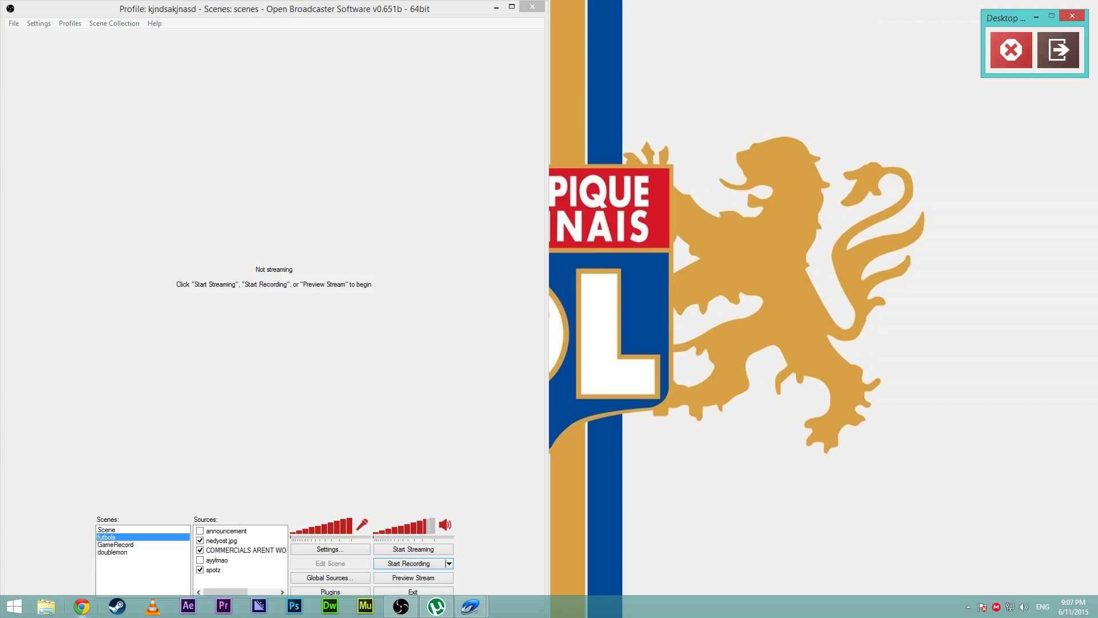
- Switch to Chrome, load fubo.tv and dismiss the notice about hidden match scores
click(81, 606)
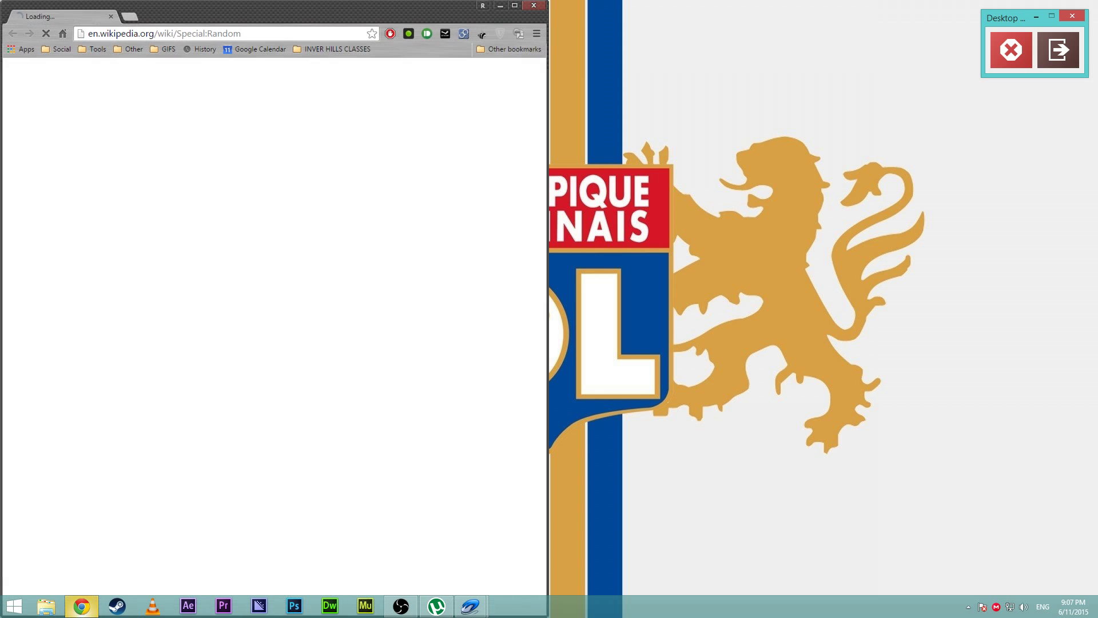
text(fubo.tv)
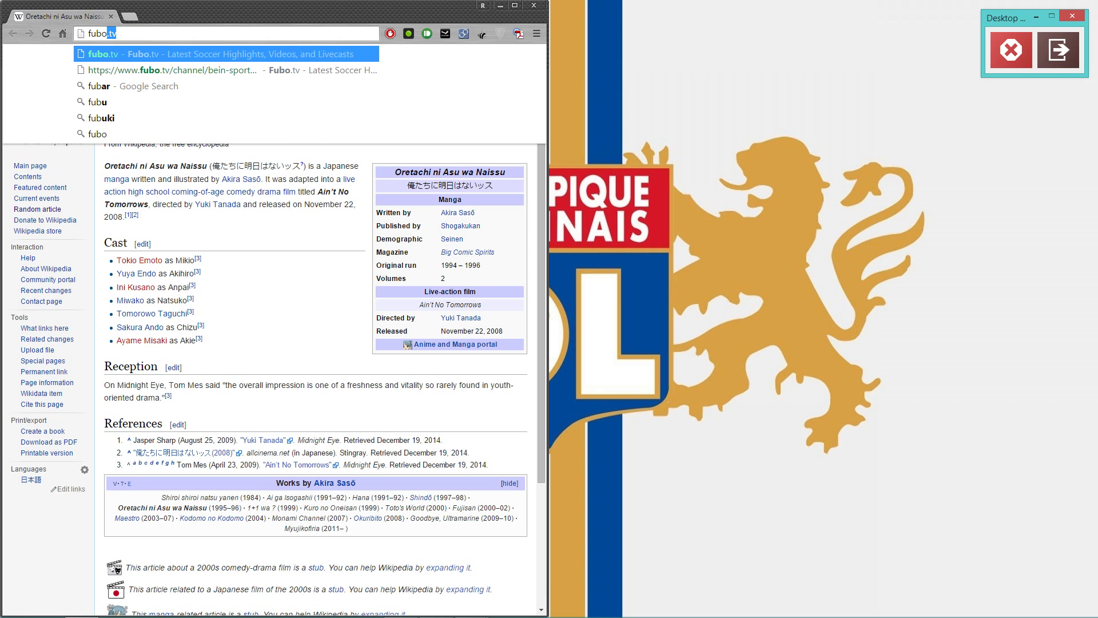
key(Return)
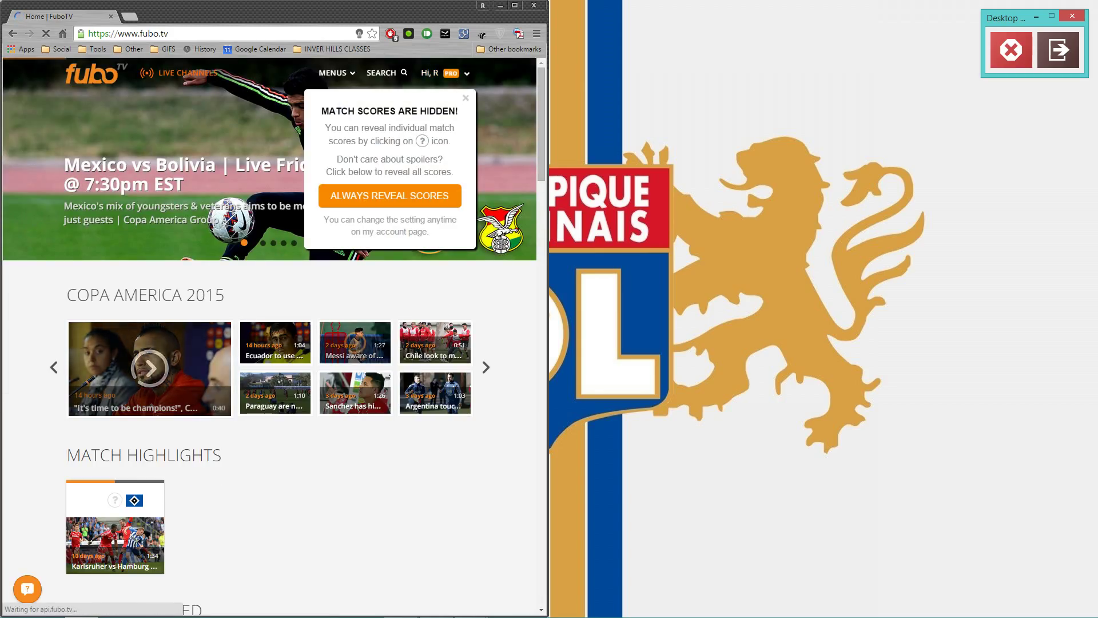
click(465, 98)
- Play the live BeIn Sports HD channel muted and view the broadcast briefly in full screen
mouse_move(336, 73)
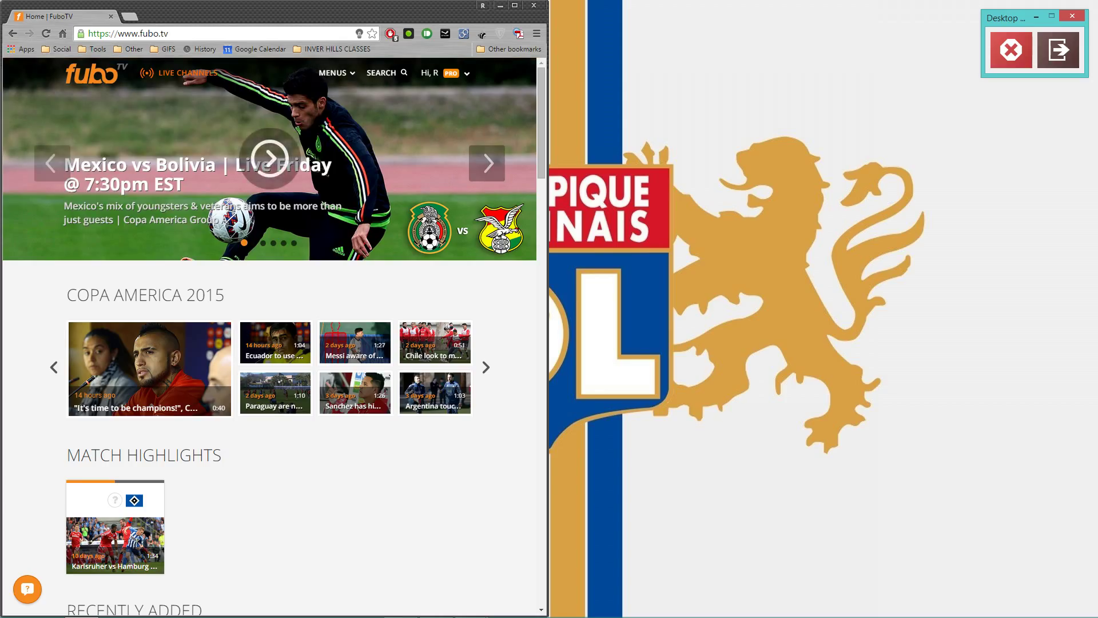
mouse_move(197, 73)
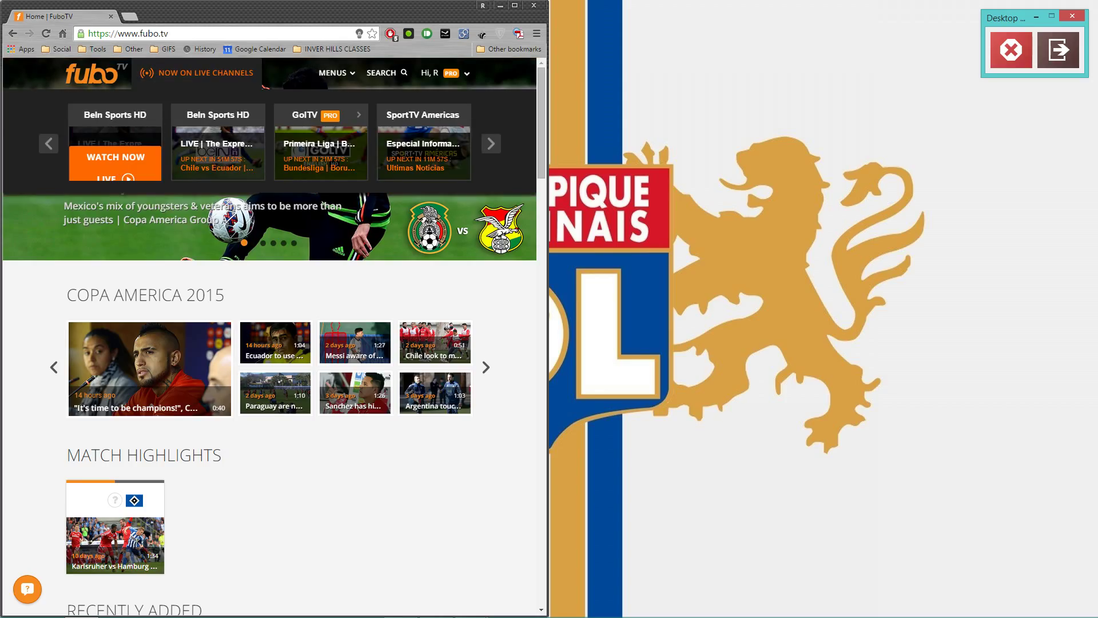
click(115, 157)
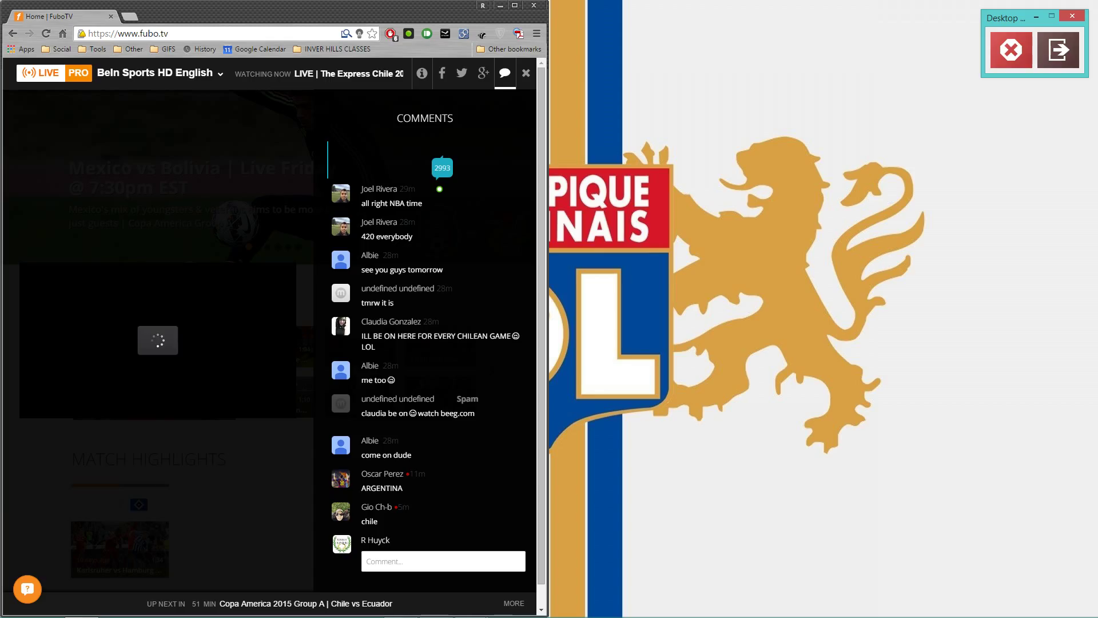
mouse_move(263, 404)
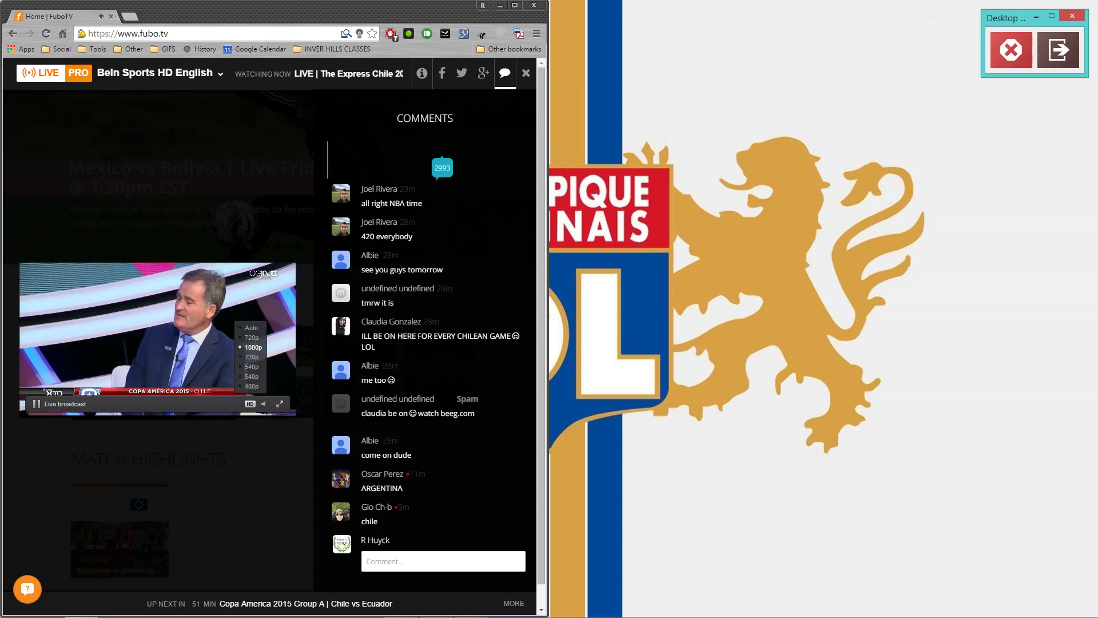
click(265, 403)
click(279, 403)
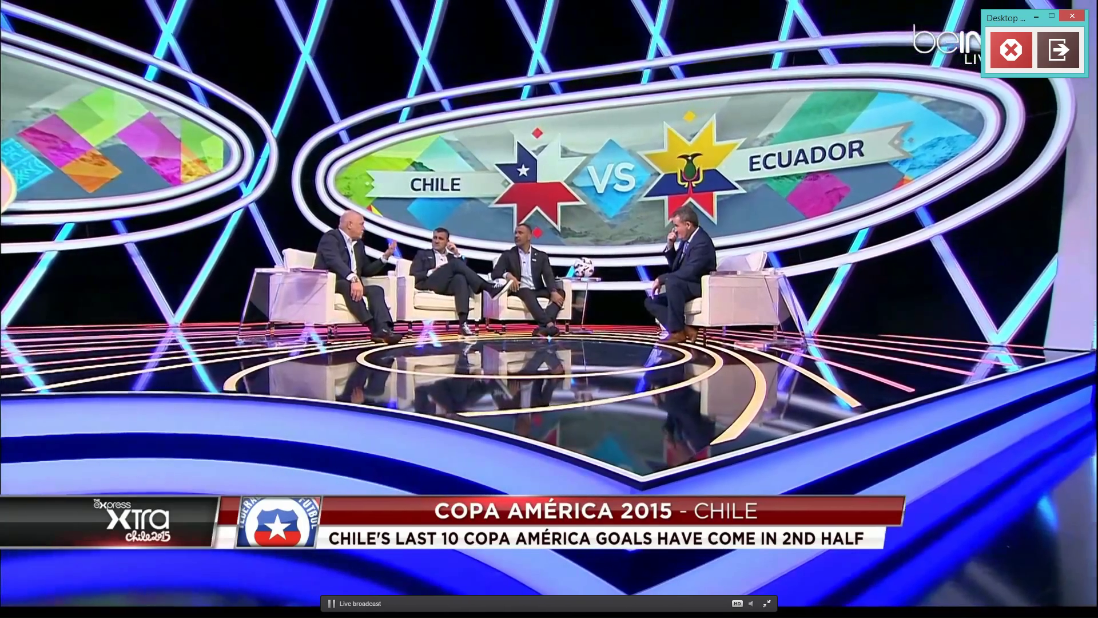
key(Escape)
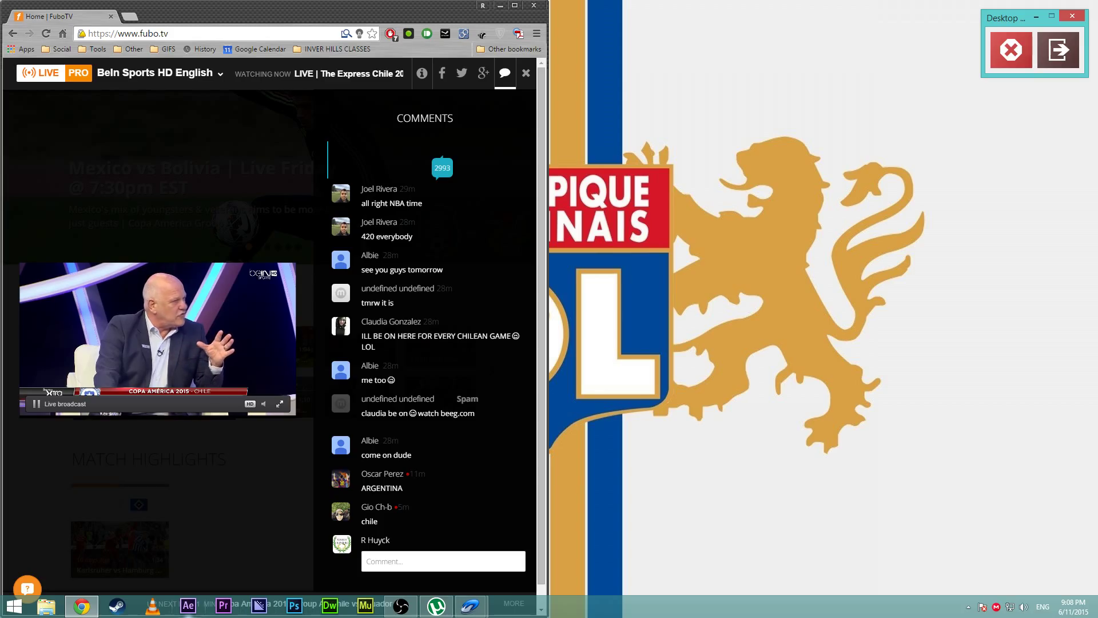
- Switch to Open Broadcaster Software, place its window beside the browser and start the stream preview
click(401, 606)
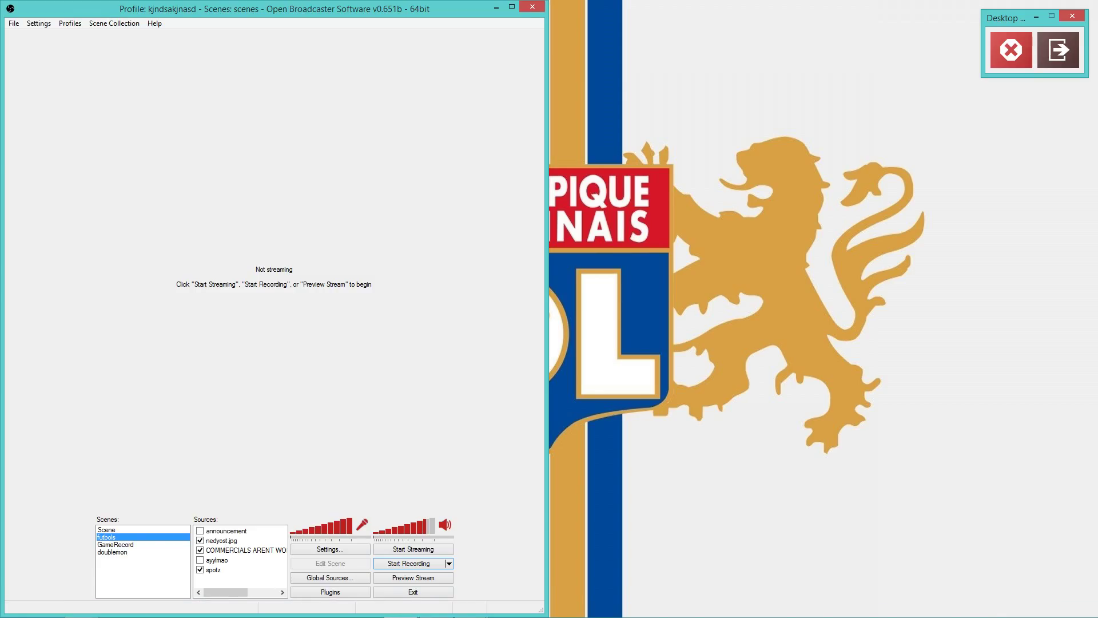
drag(275, 8, 788, 30)
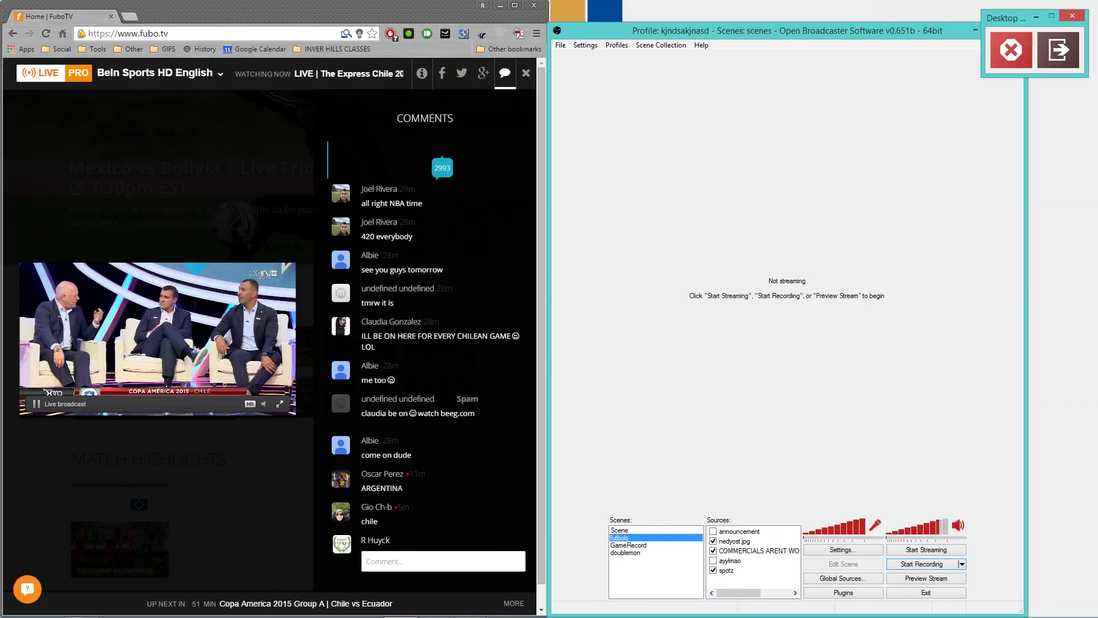
click(926, 577)
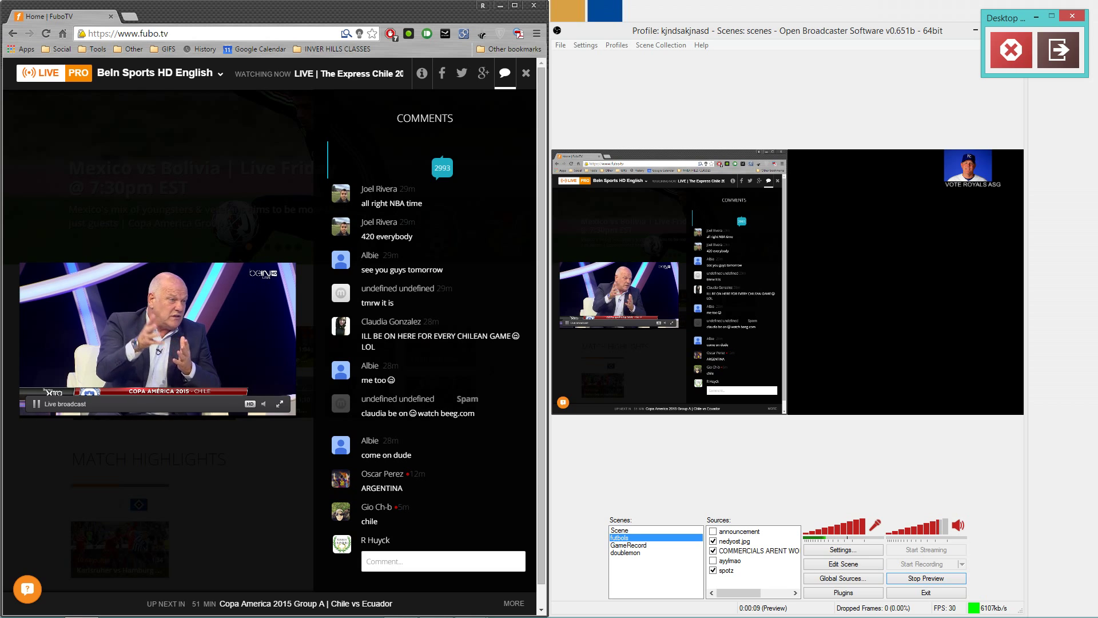
- Show the live broadcast in full screen briefly and return to Open Broadcaster Software to check the preview
click(280, 404)
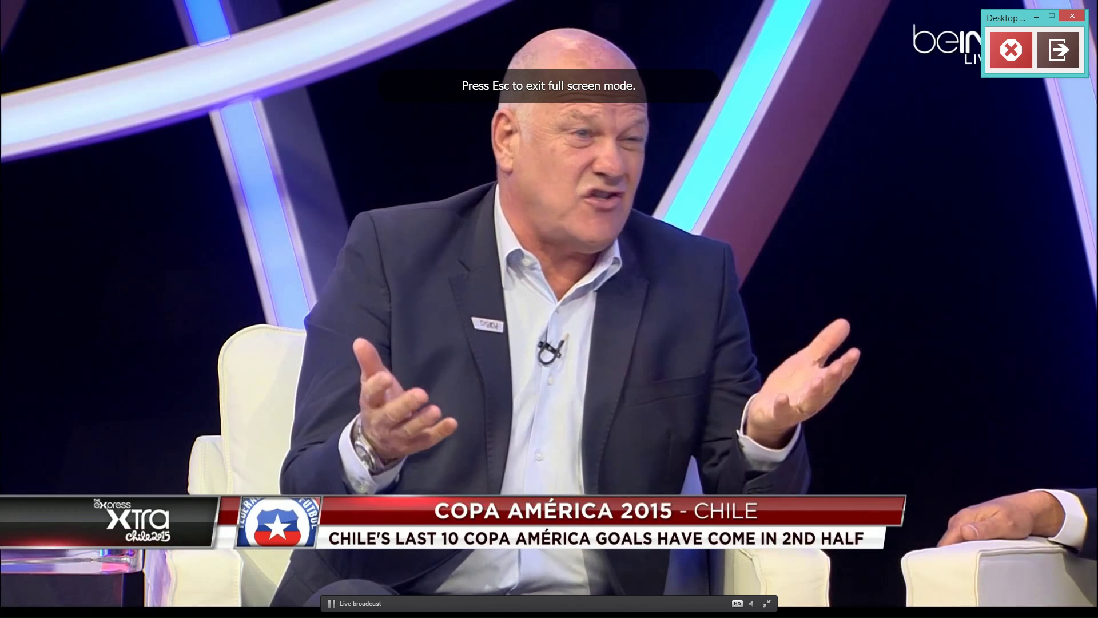
key(Escape)
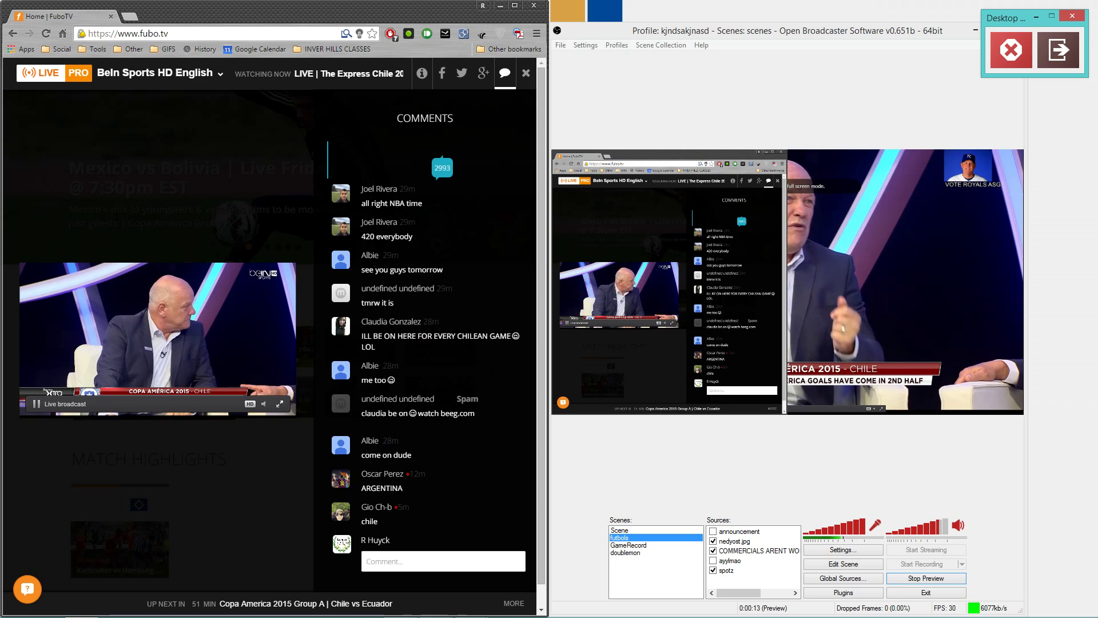
key(alt+Tab)
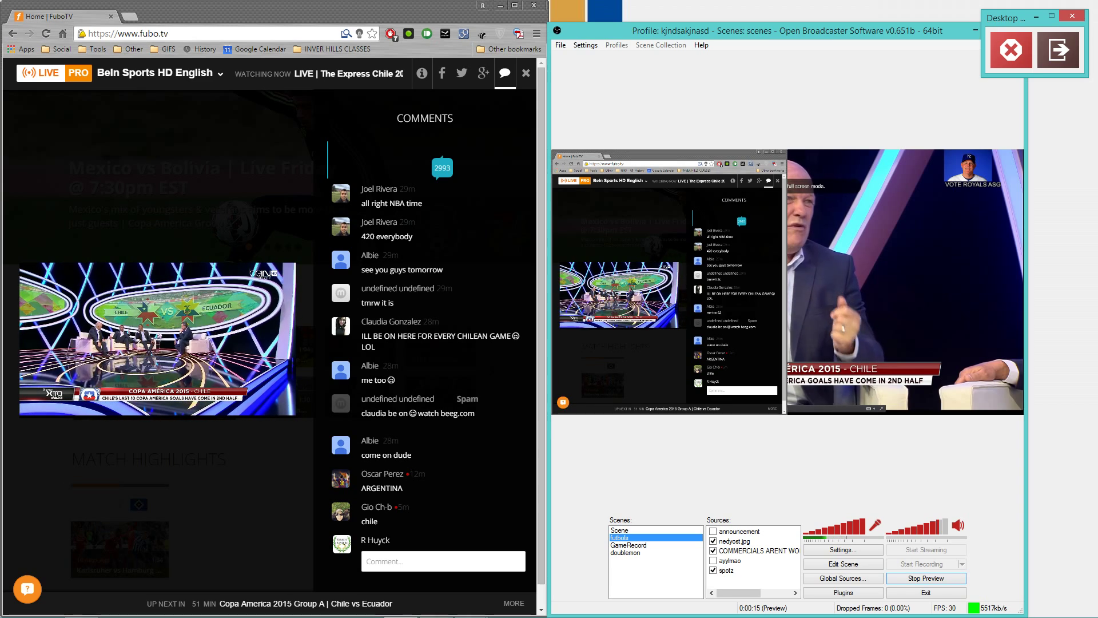
- Go through the nedyost.jpg, commercials and spotz sources of the futbols scene and stop the preview
click(734, 541)
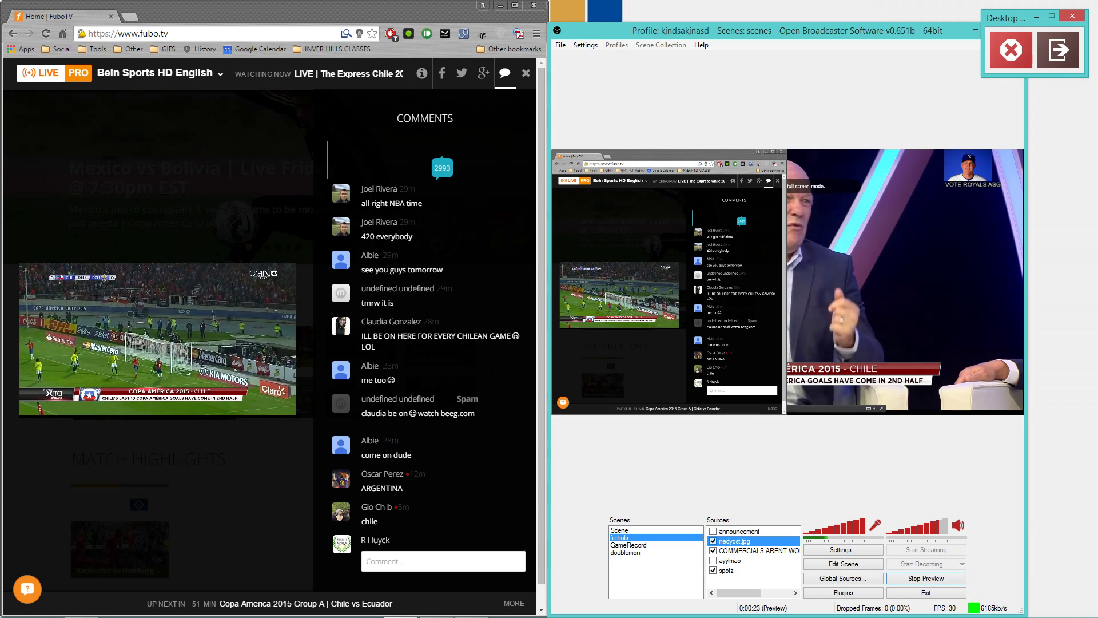
click(758, 551)
click(726, 570)
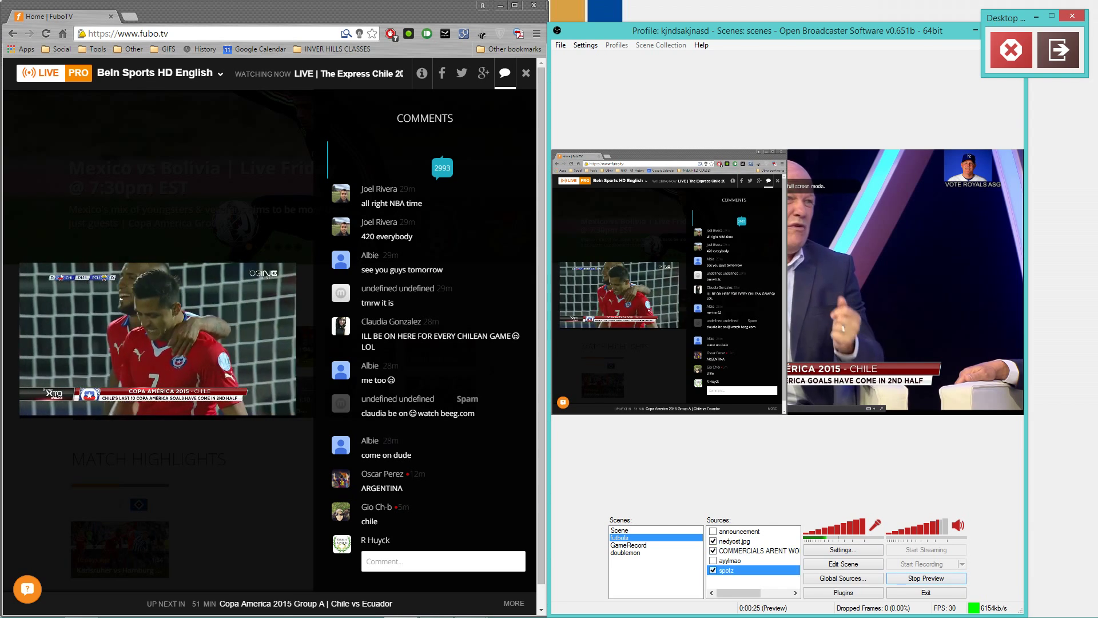
key(Up)
key(Up)
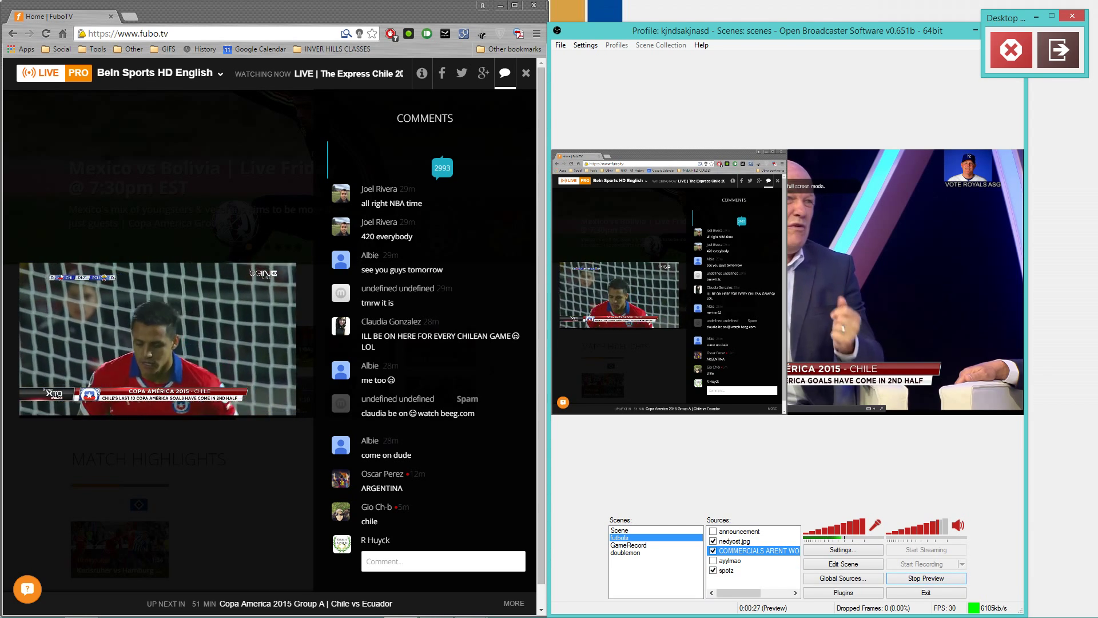
click(926, 578)
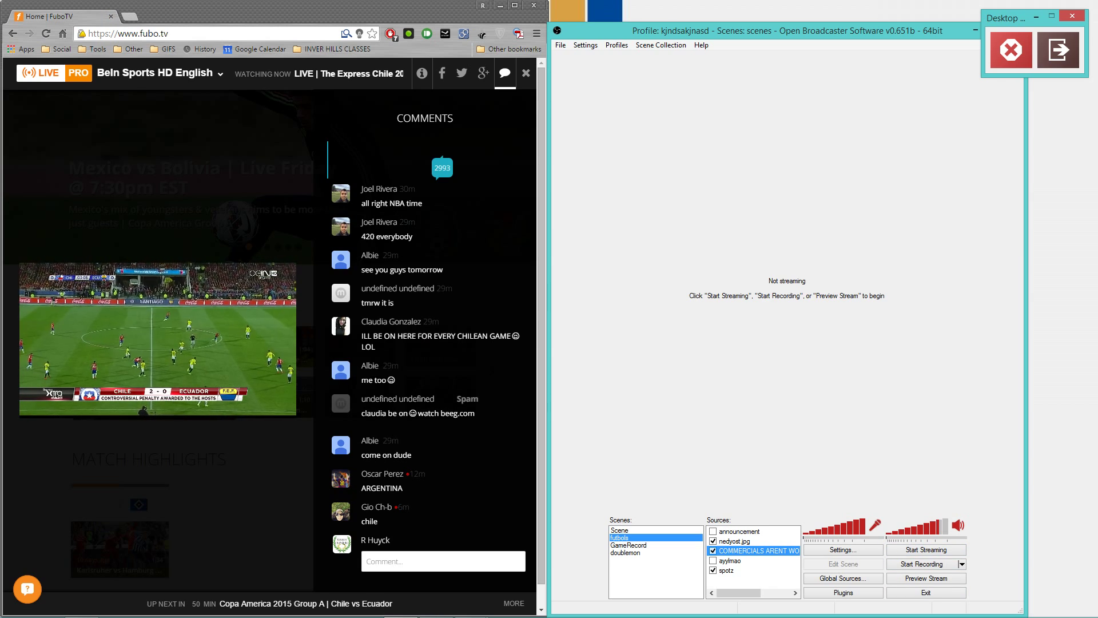
- Open the spotz source's window capture properties and choose the "Home | FuboTV - Google Chrome" window
click(735, 541)
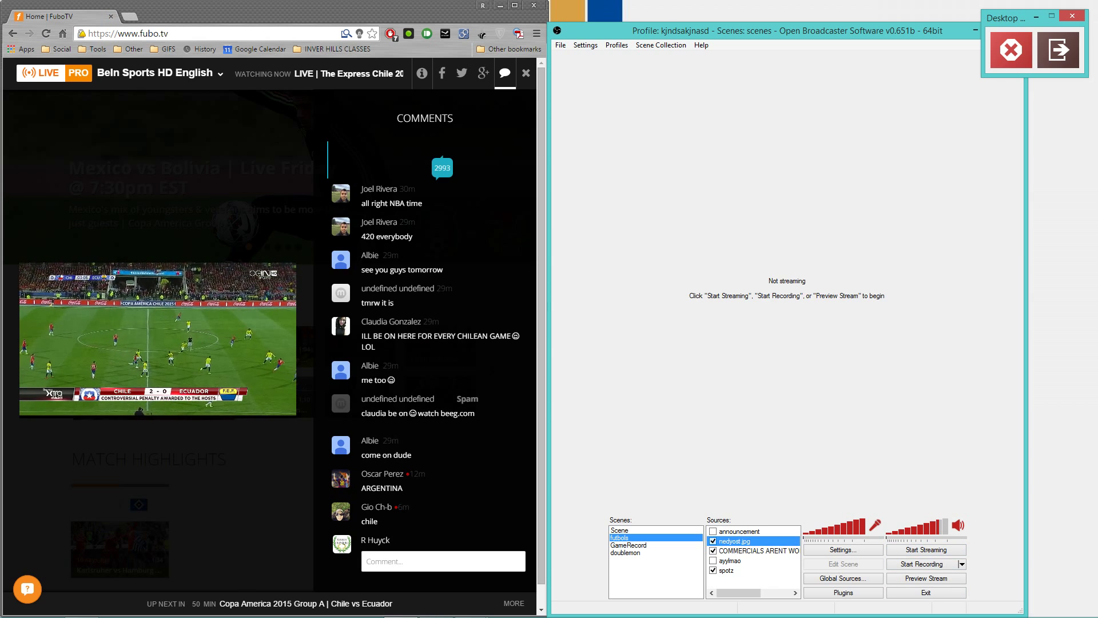
right_click(727, 572)
click(765, 563)
click(735, 541)
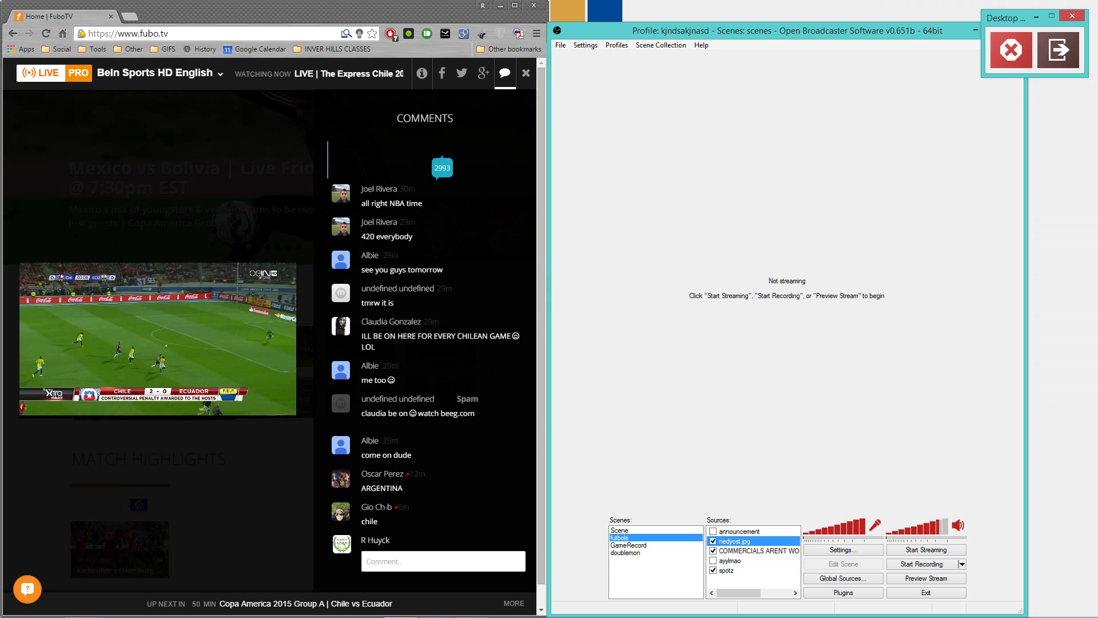
click(749, 550)
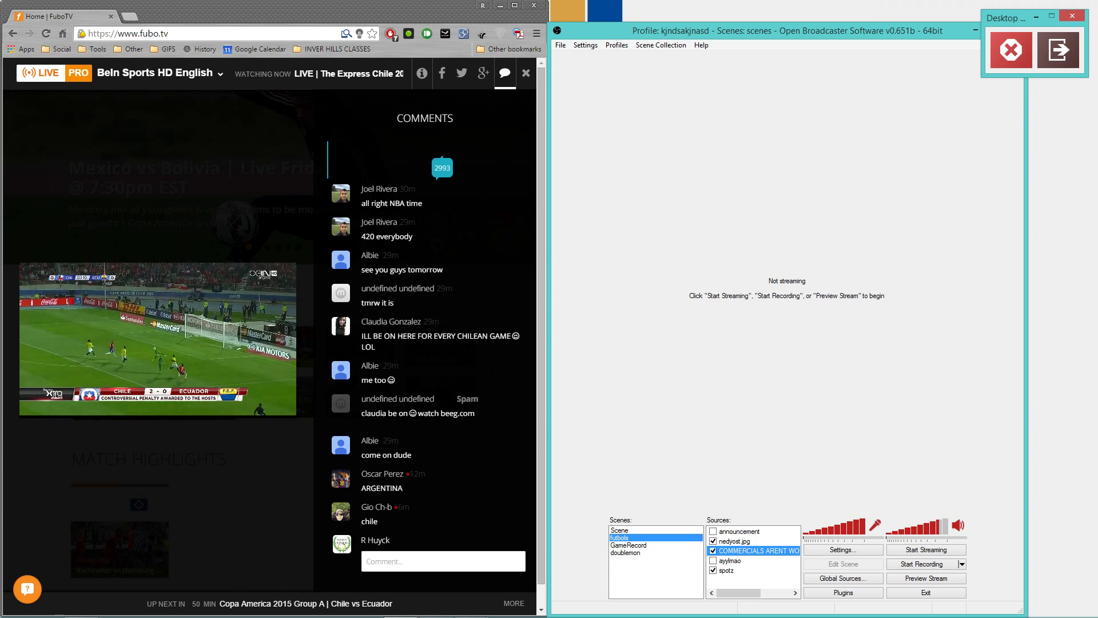
right_click(727, 571)
click(765, 563)
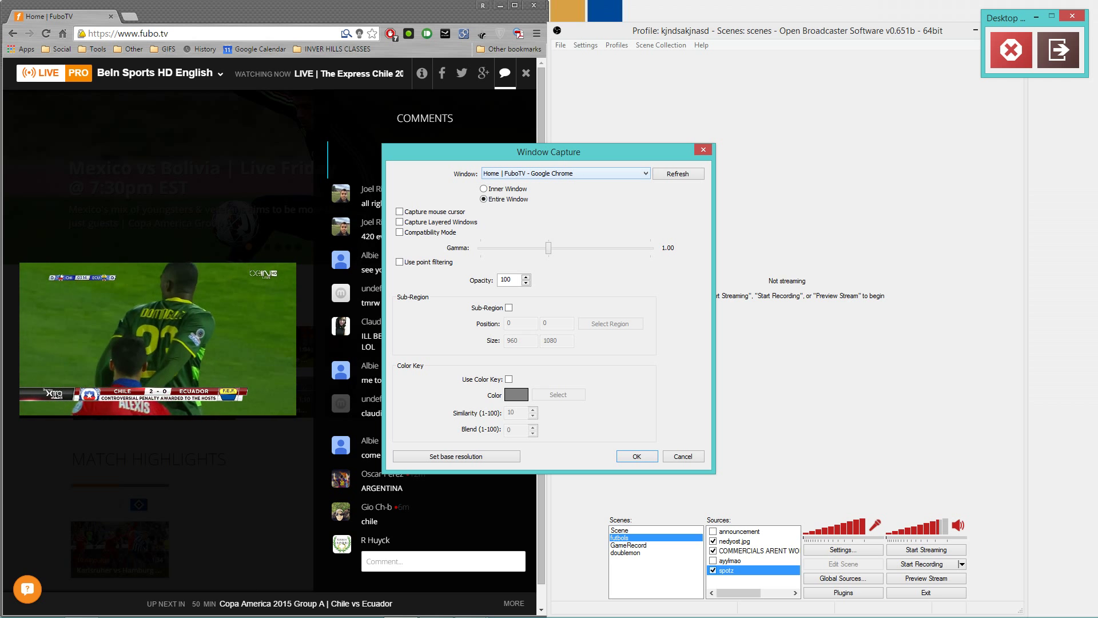
click(565, 173)
click(537, 191)
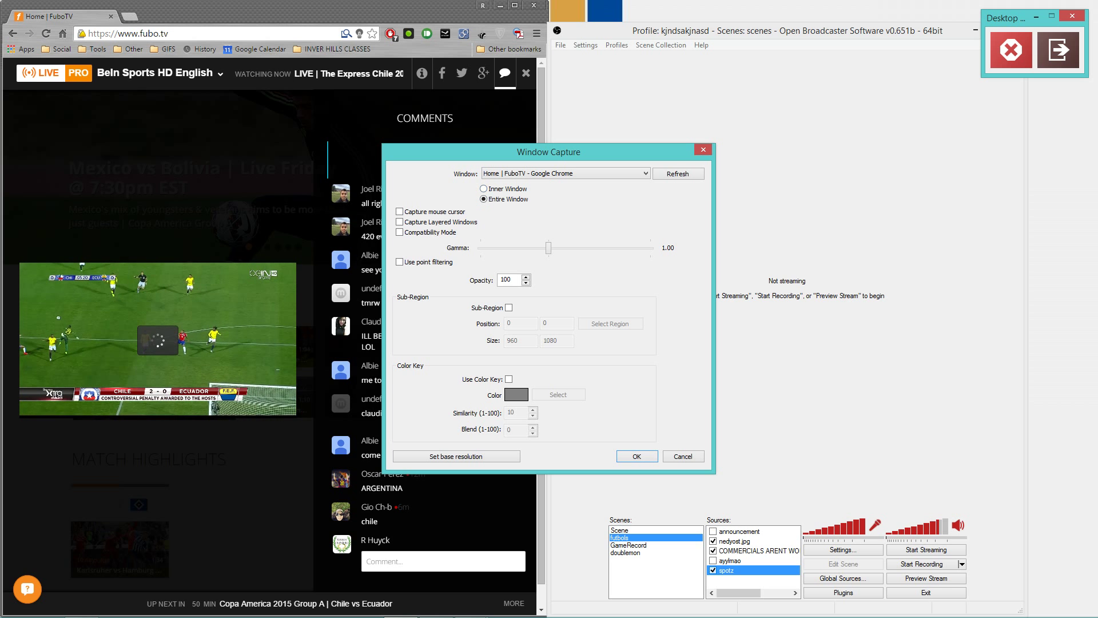
- Minimize the Chrome window, check the list of capturable windows and confirm the spotz window capture settings
key(alt+Tab)
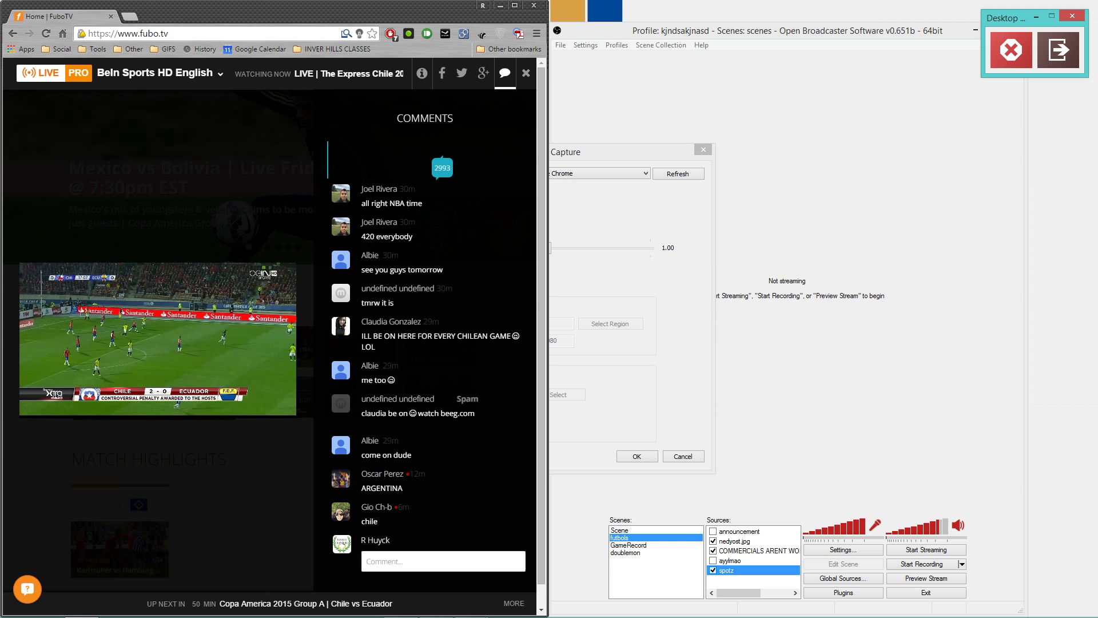
key(super+Down)
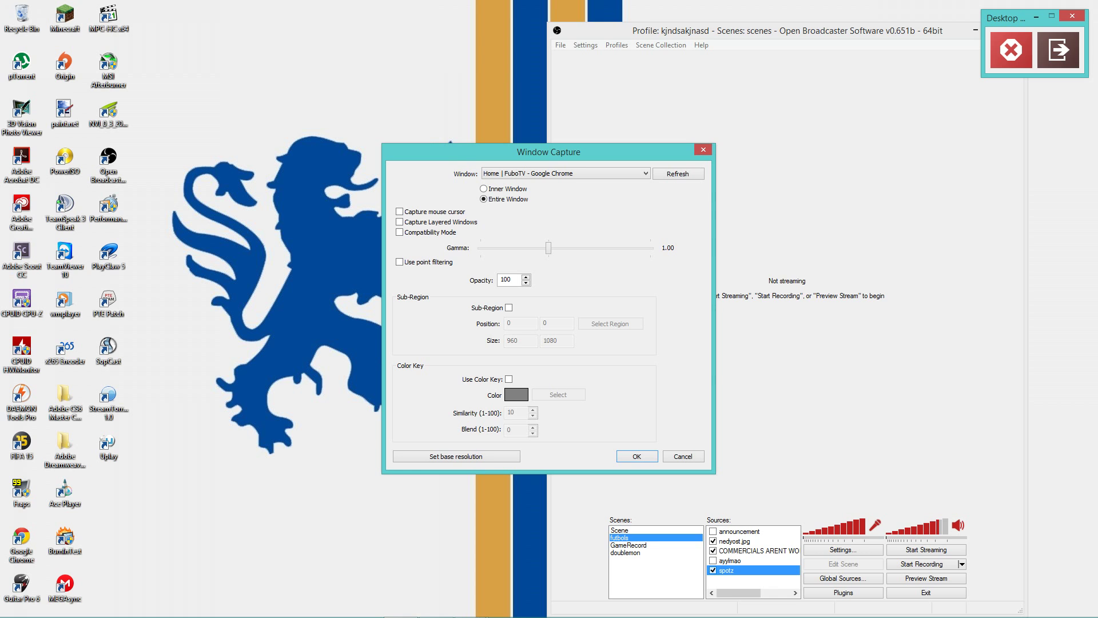
click(565, 174)
click(566, 173)
click(566, 174)
click(566, 173)
click(637, 456)
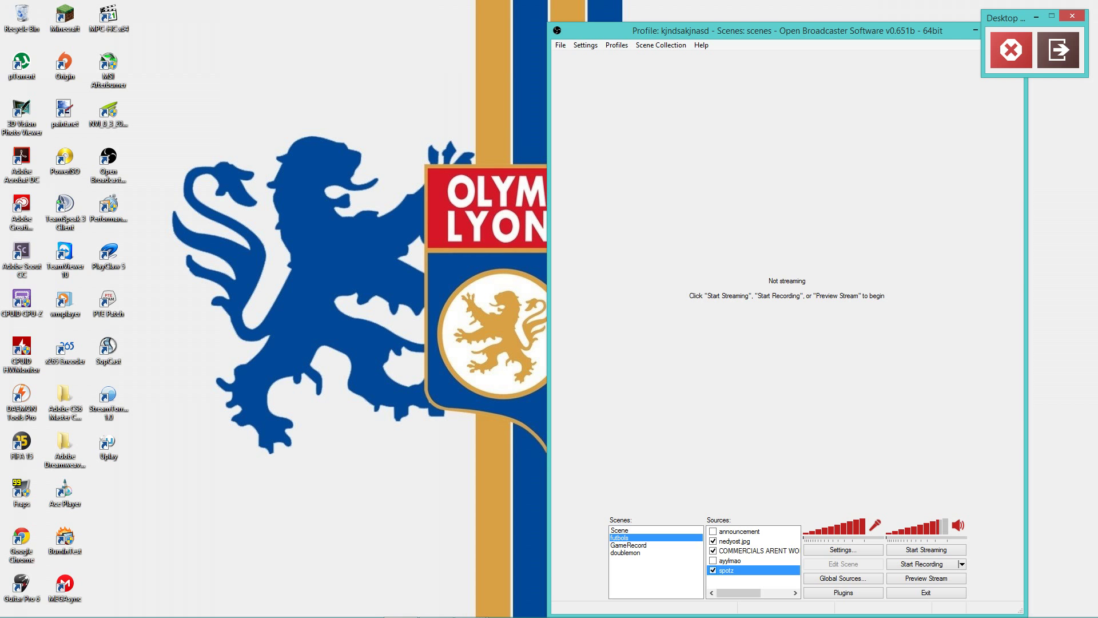
- Check the replay buffer recording options, and examine the replay buffer length in the broadcast settings
click(962, 564)
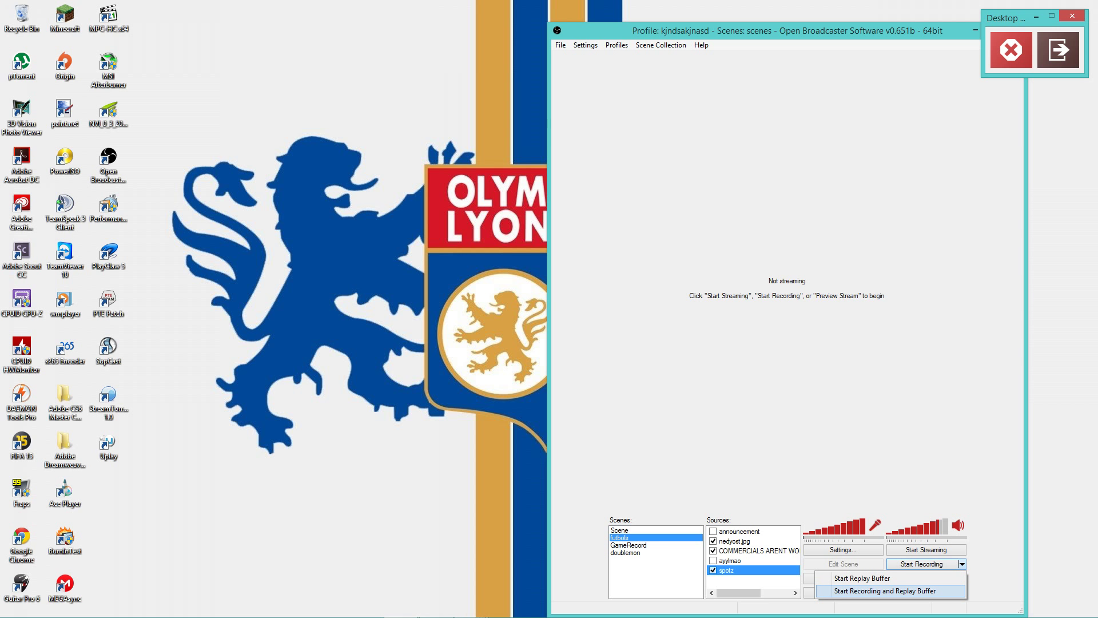
click(843, 550)
click(843, 549)
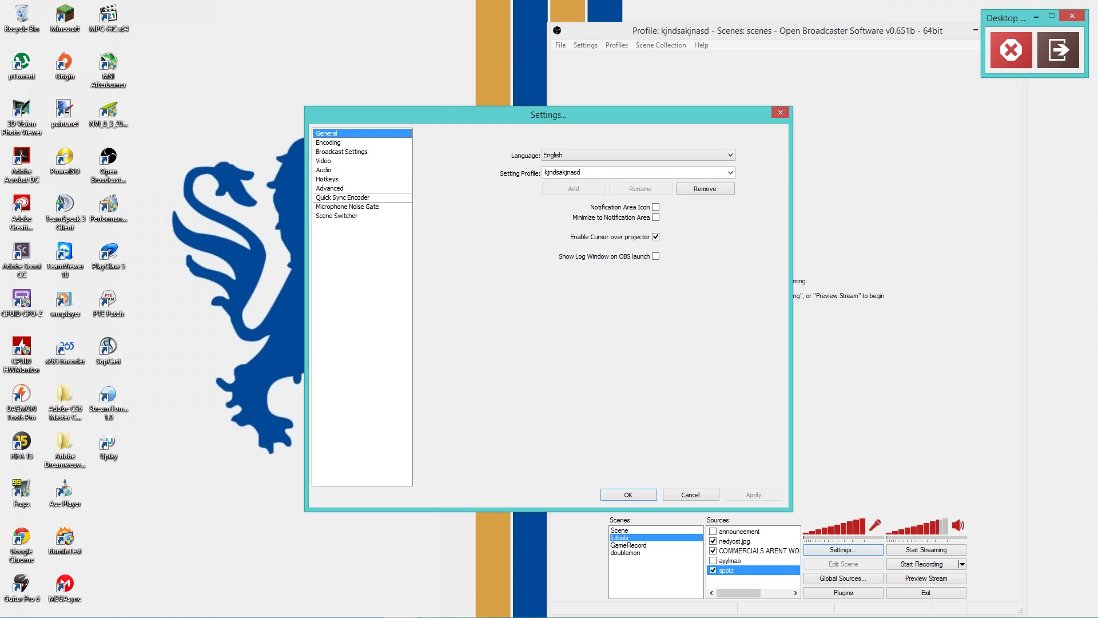
click(342, 151)
double_click(548, 282)
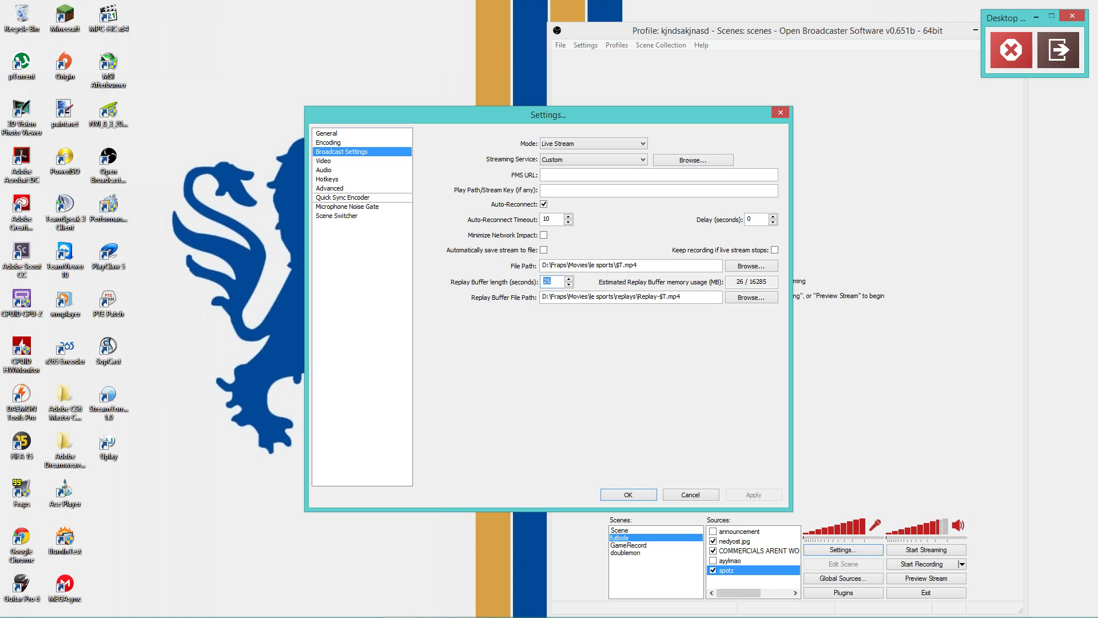
click(550, 281)
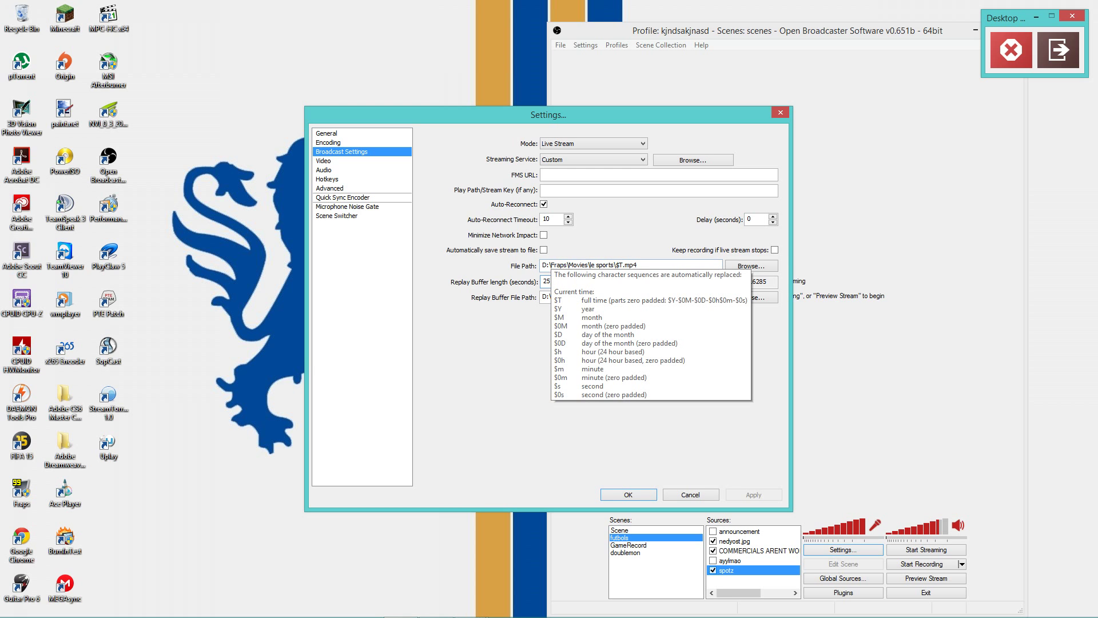
- Highlight the recording file path in the broadcast settings to examine where the full recordings are saved
drag(641, 266, 541, 265)
click(607, 264)
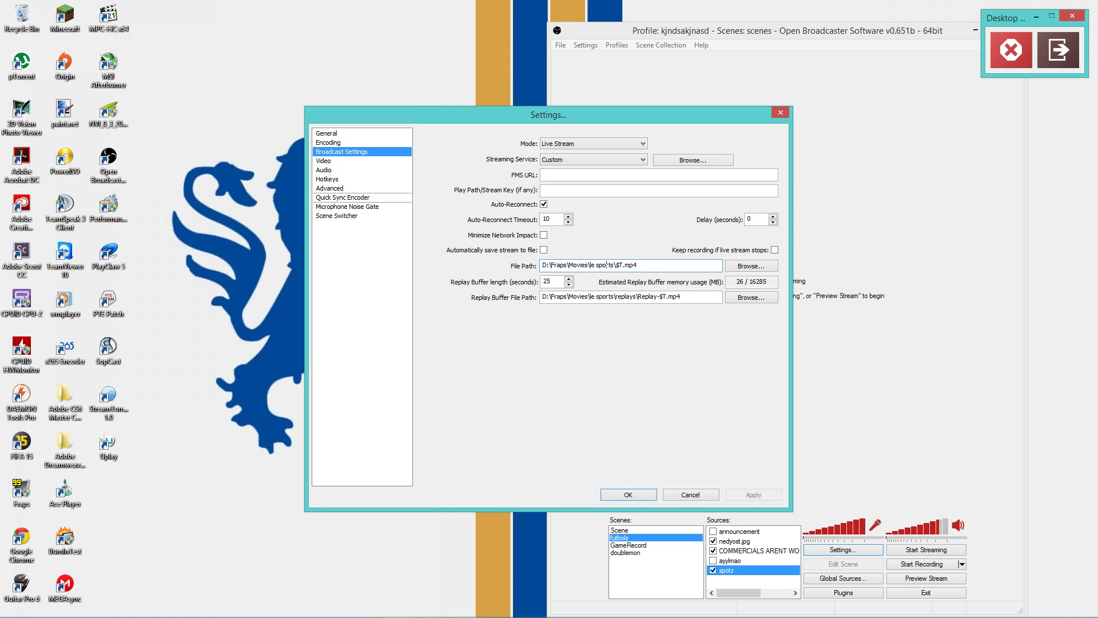
drag(642, 266, 541, 265)
click(646, 266)
drag(638, 265, 541, 266)
- Highlight the replay buffer file path and its replays folder part to examine where replays are saved
drag(686, 297, 541, 297)
click(687, 297)
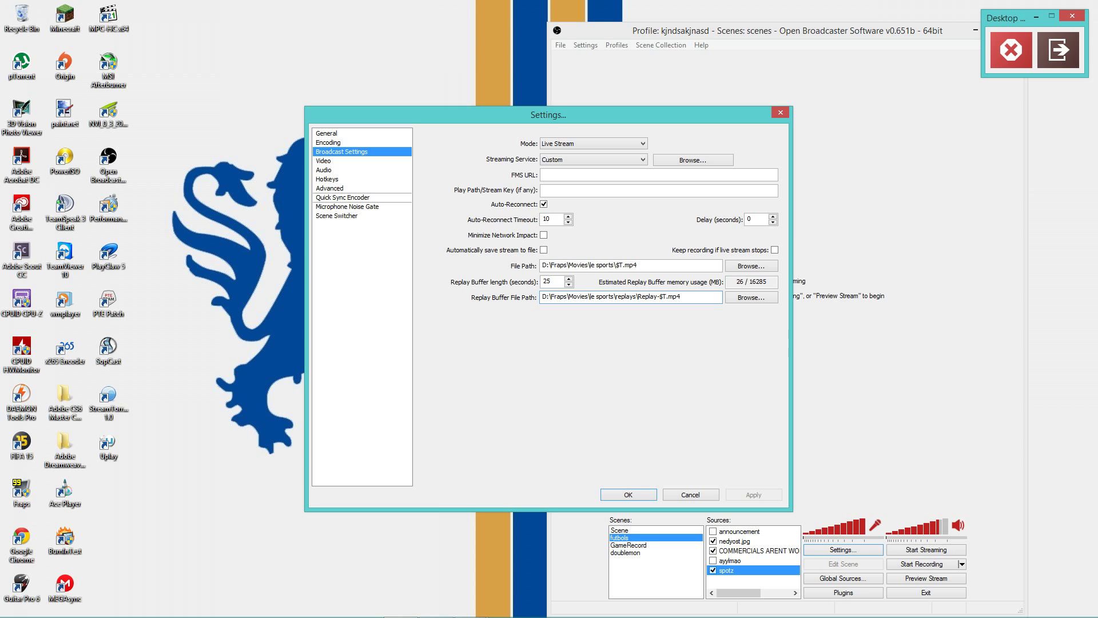
drag(686, 297, 541, 297)
click(686, 296)
drag(686, 297, 541, 297)
drag(687, 297, 541, 296)
click(612, 296)
drag(614, 296, 591, 296)
click(633, 296)
- Switch to File Explorer and go through the replays folder to its parent folder, le sports
click(42, 607)
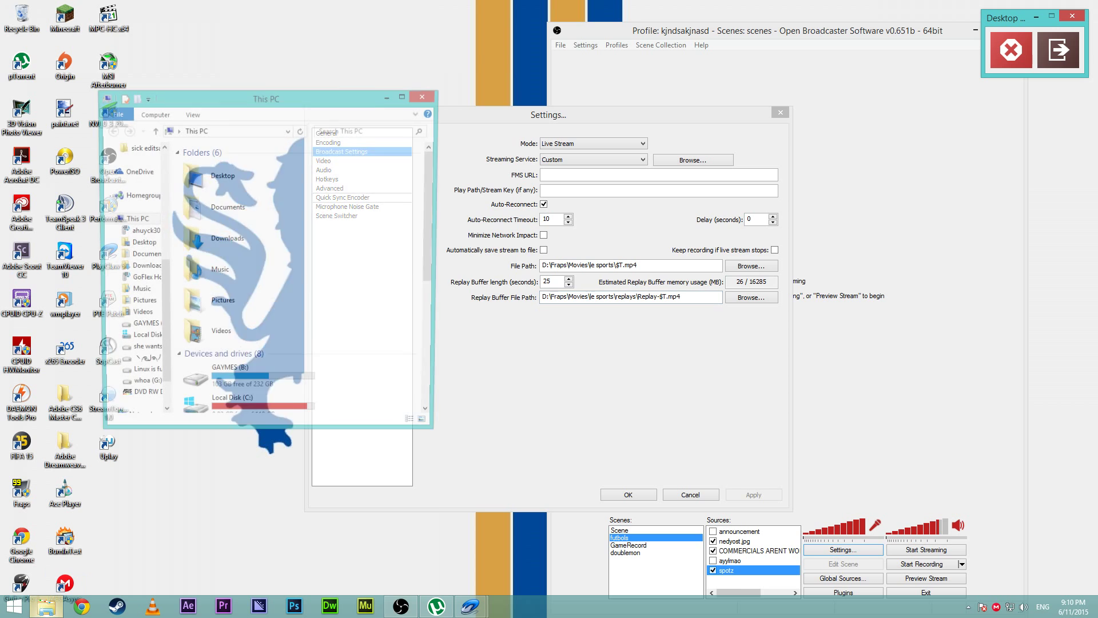
drag(161, 315, 161, 263)
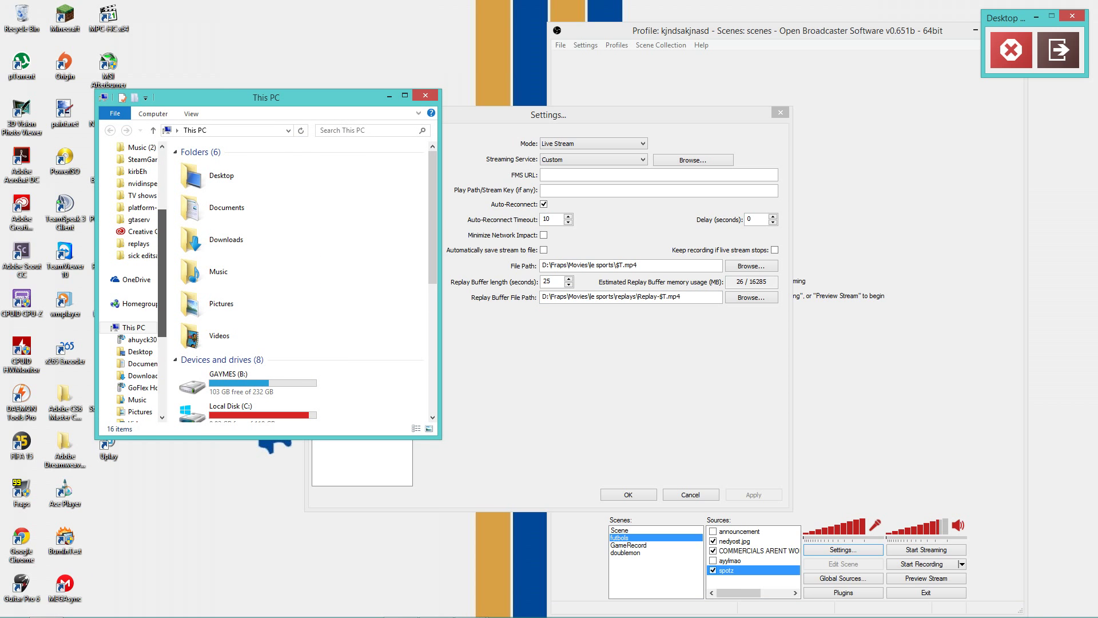
click(139, 244)
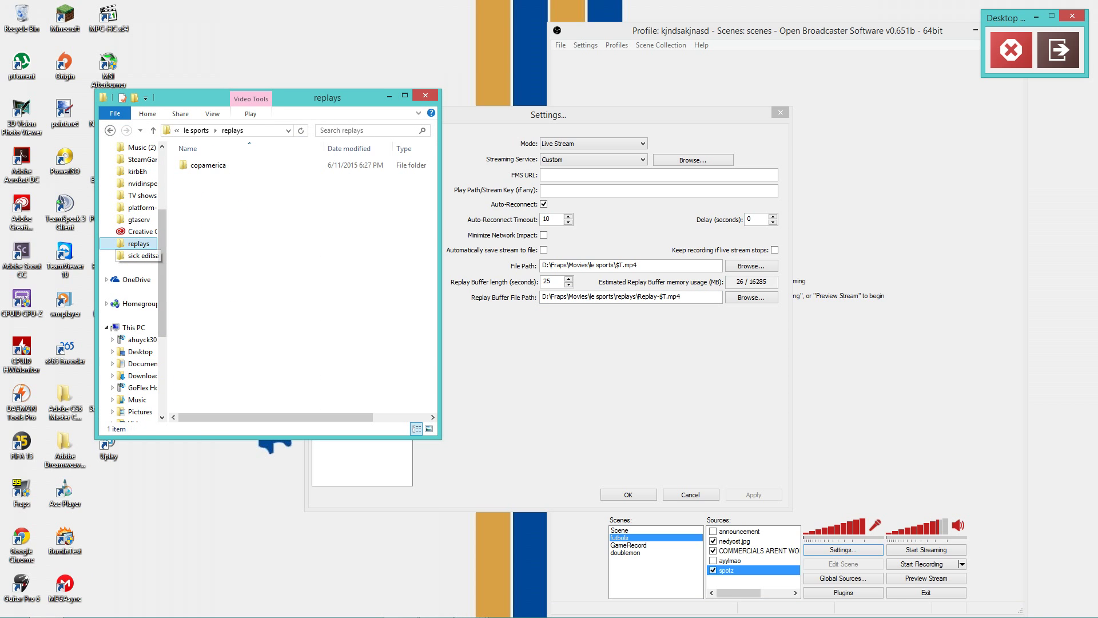
click(199, 130)
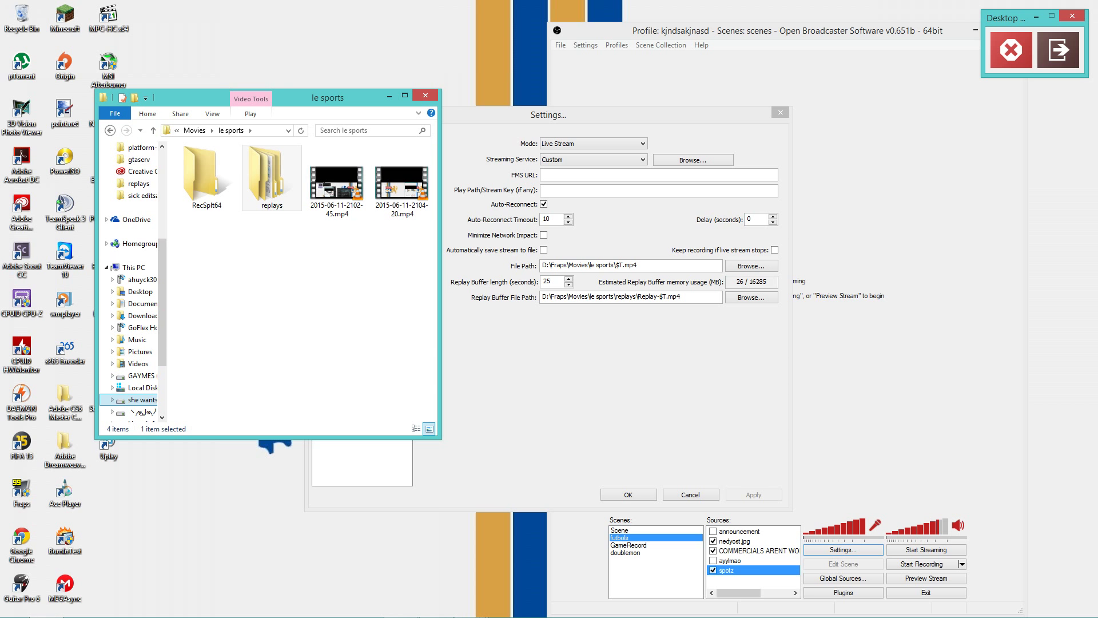
drag(376, 276, 324, 206)
click(369, 252)
click(337, 184)
double_click(338, 184)
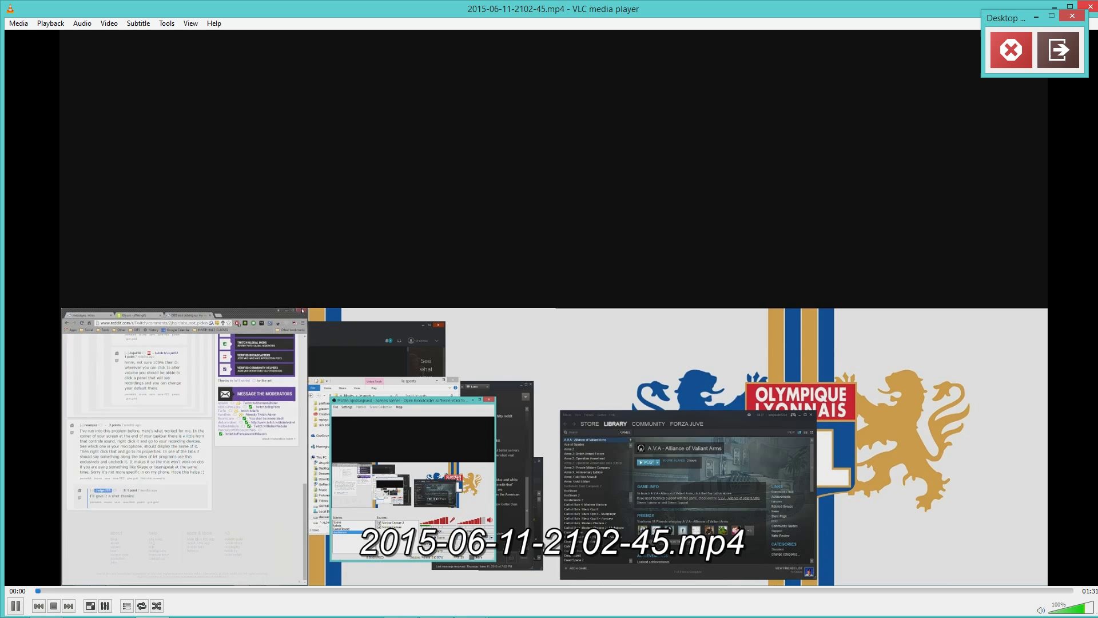
click(1087, 5)
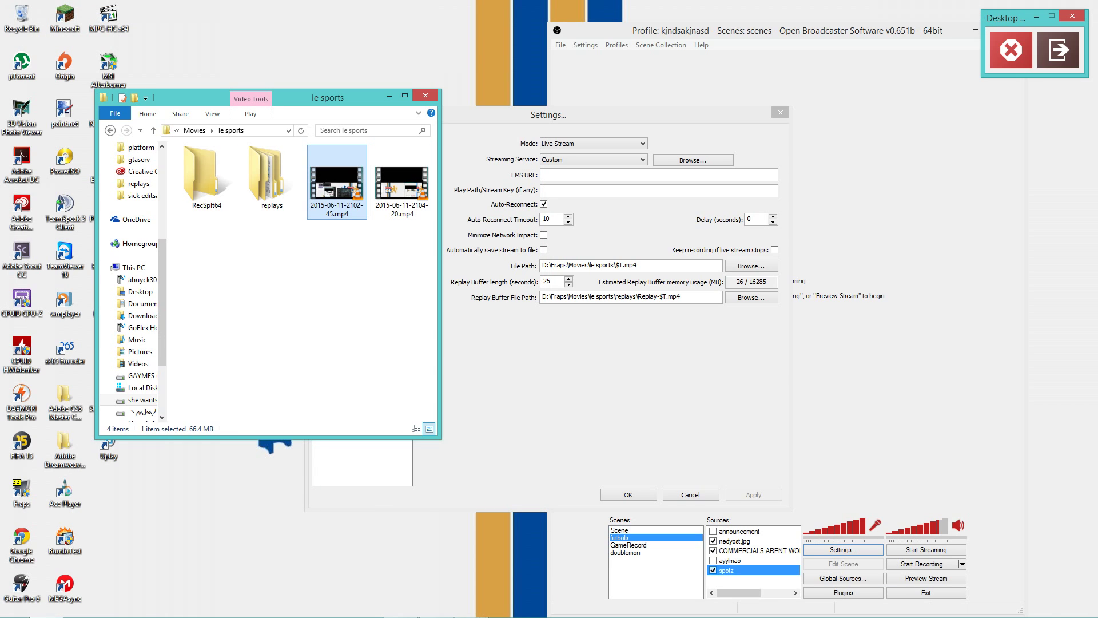
drag(404, 243, 333, 174)
click(366, 246)
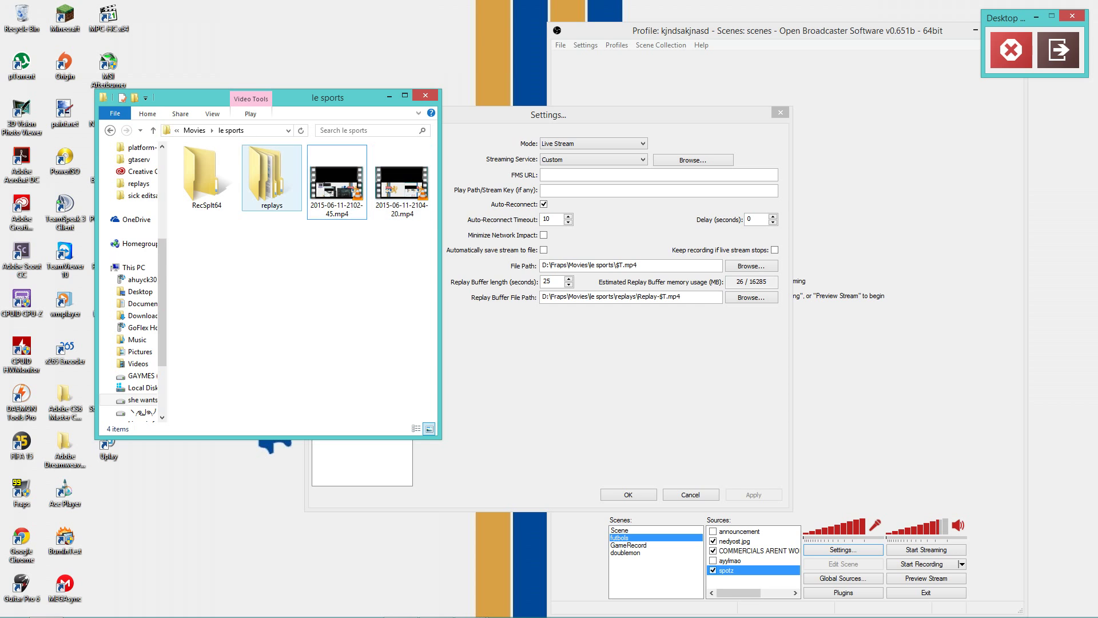
- Look through the replays folder and its copamerica subfolder for saved replays, and return to the le sports folder
double_click(266, 177)
double_click(213, 166)
key(alt+Left)
key(alt+Left)
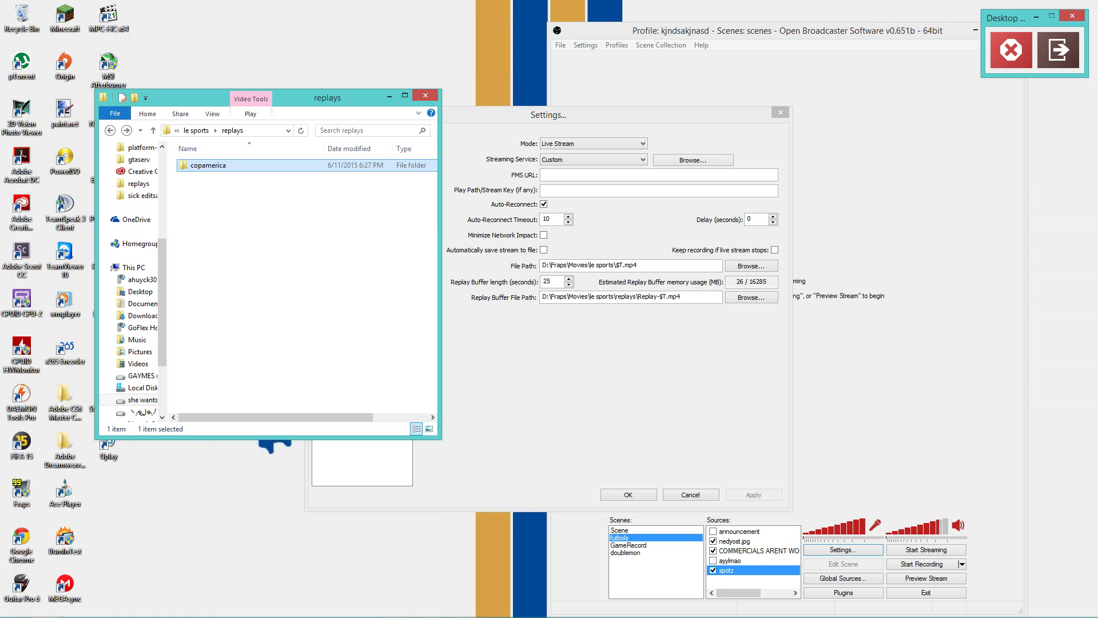
key(Return)
key(Down)
key(Return)
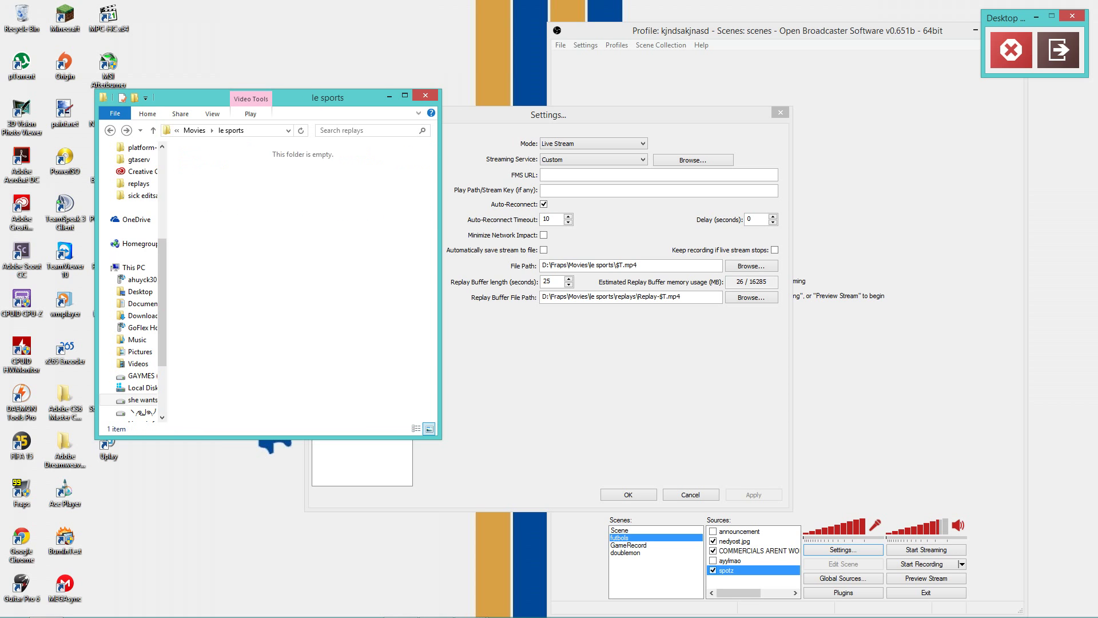
key(BackSpace)
key(BackSpace)
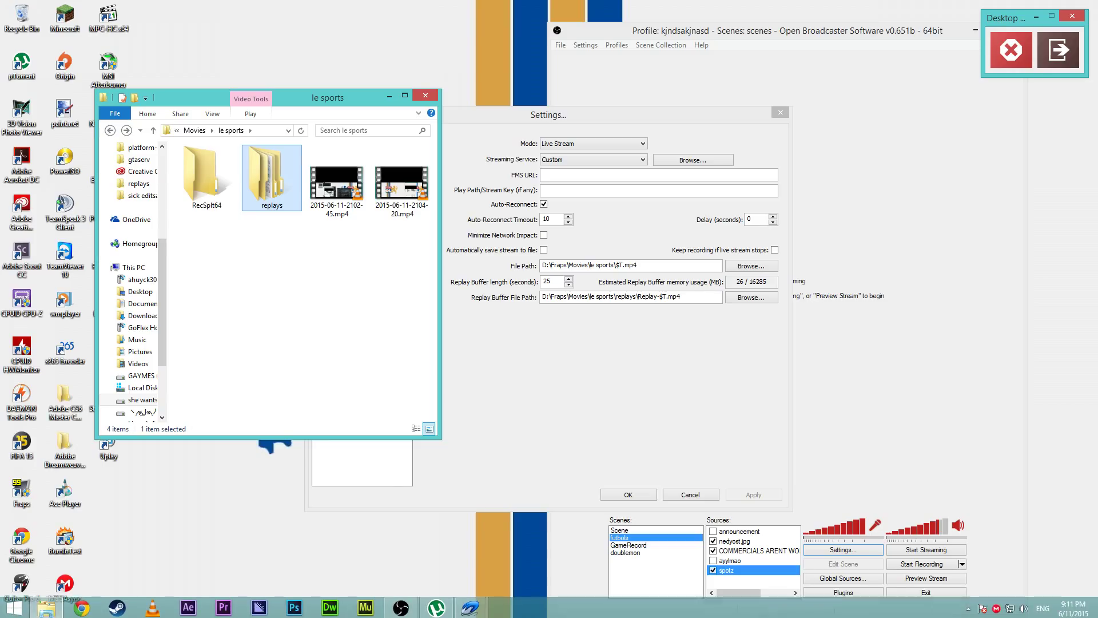
- Open the Recycle Bin in a widened window with detailed listing, sorted by date deleted
click(470, 607)
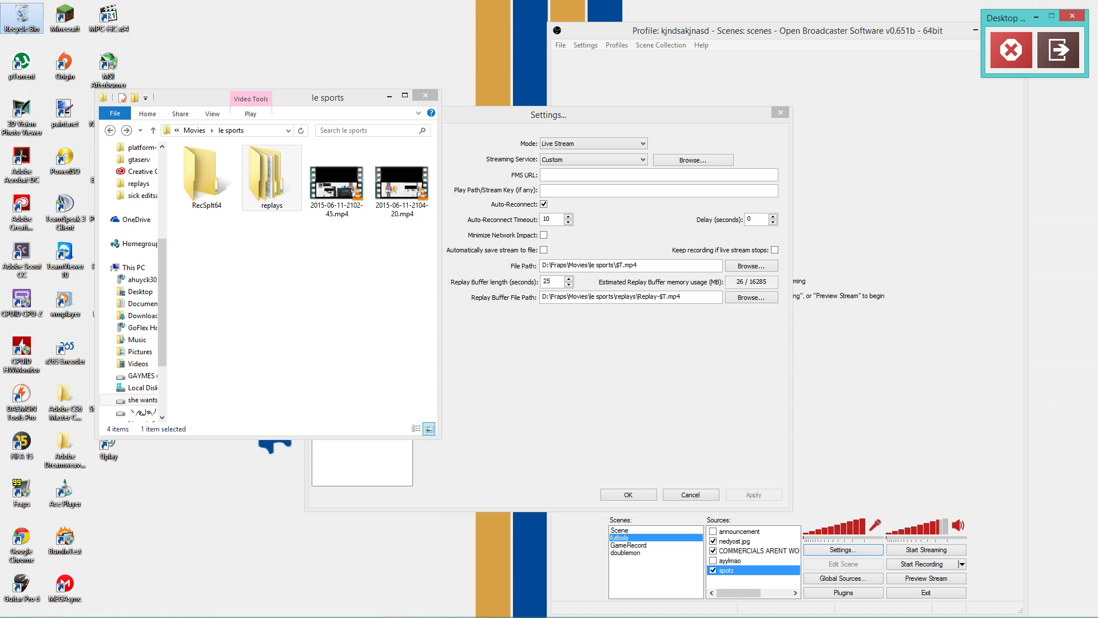
double_click(22, 18)
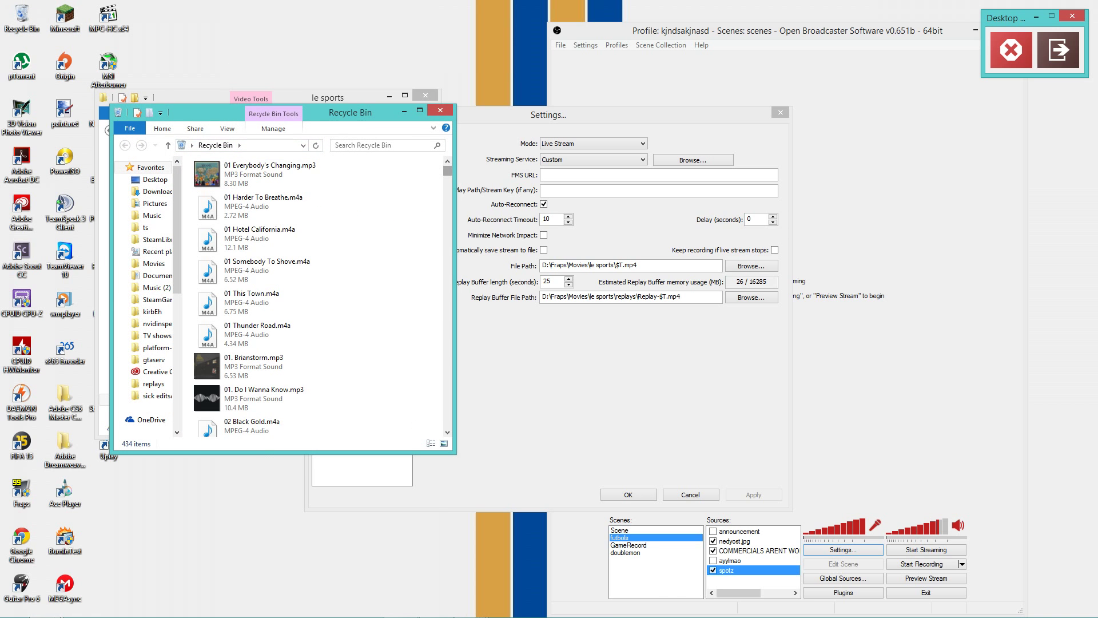
click(431, 443)
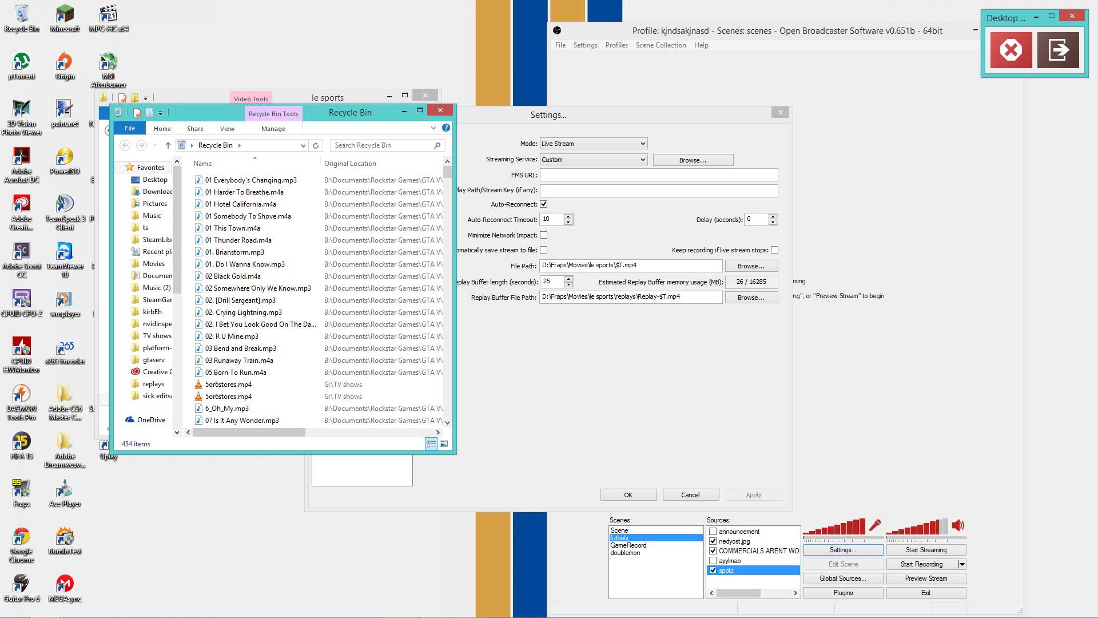
drag(455, 298, 714, 297)
click(492, 163)
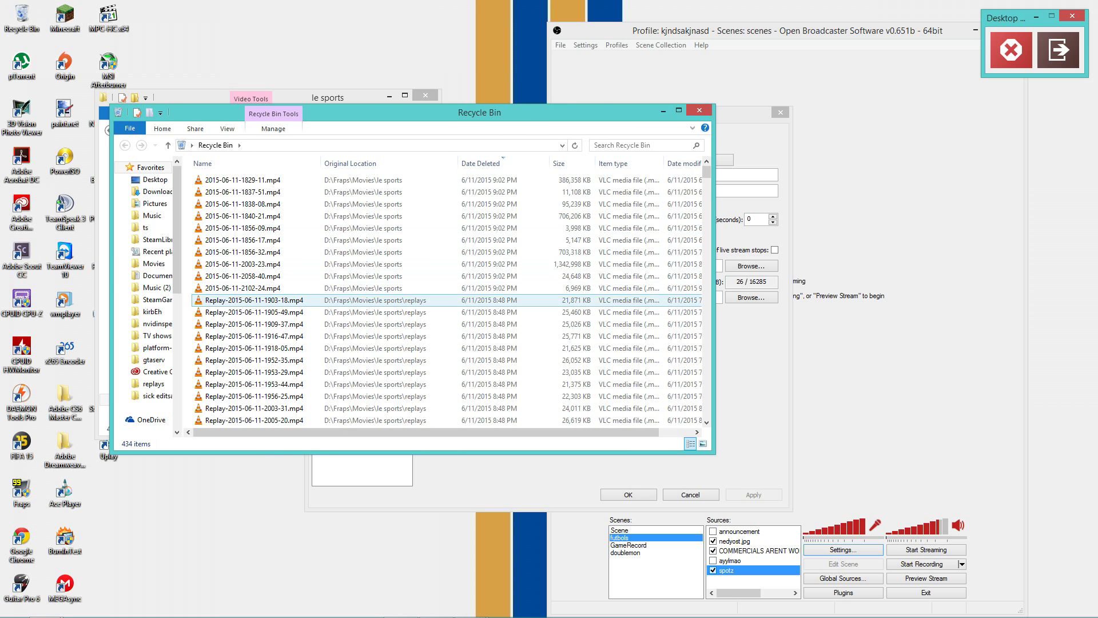
click(435, 181)
scroll(343, 260, down, 19)
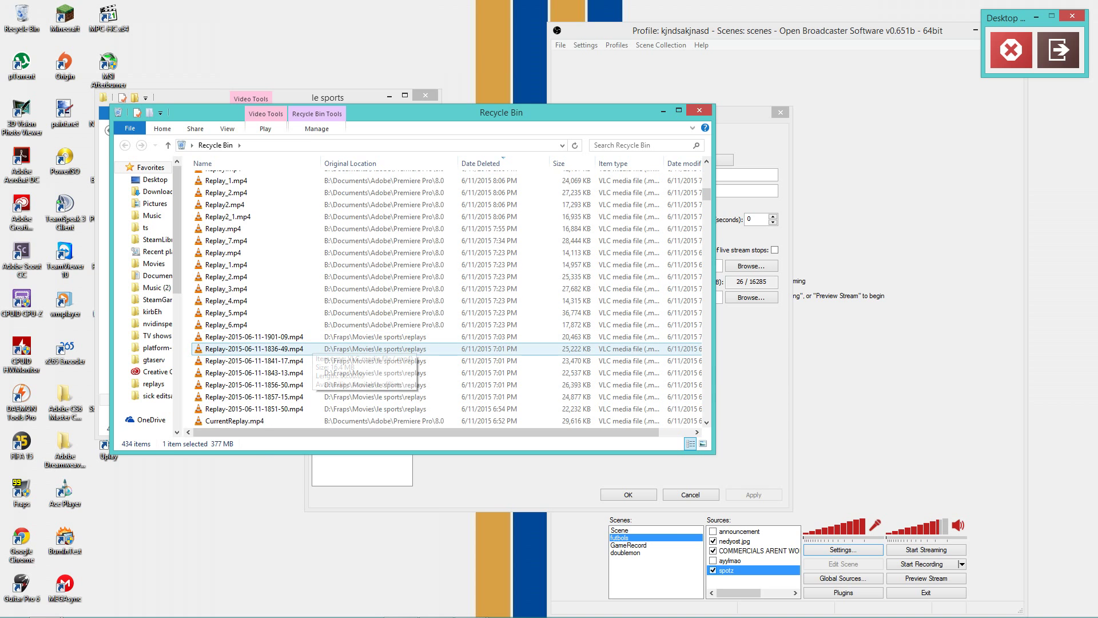
scroll(258, 355, up, 15)
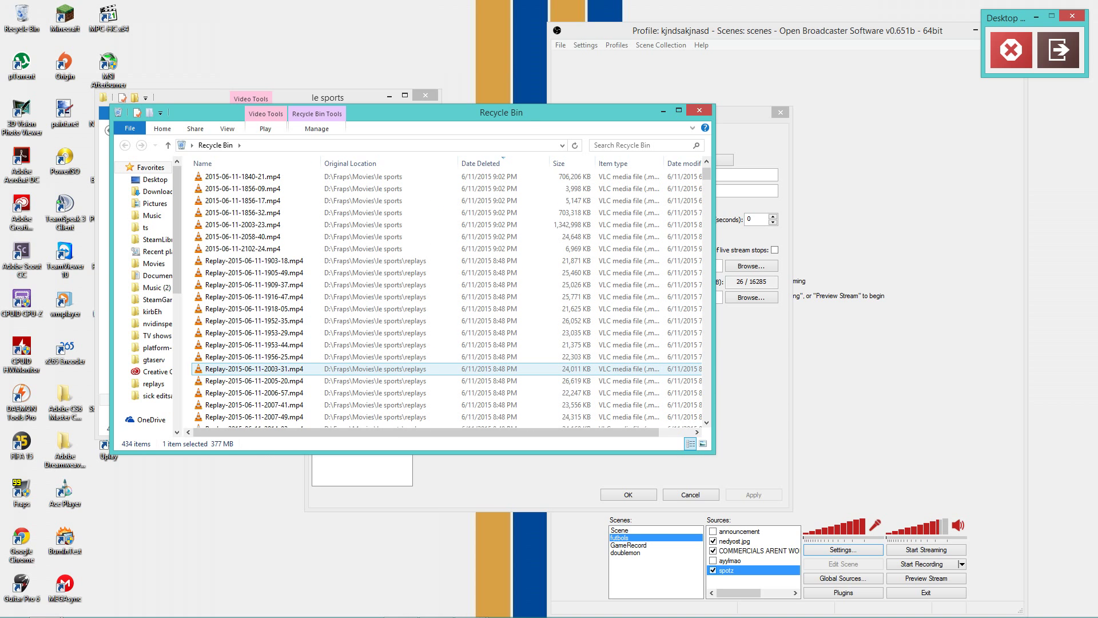
scroll(257, 409, down, 2)
shift+click(258, 348)
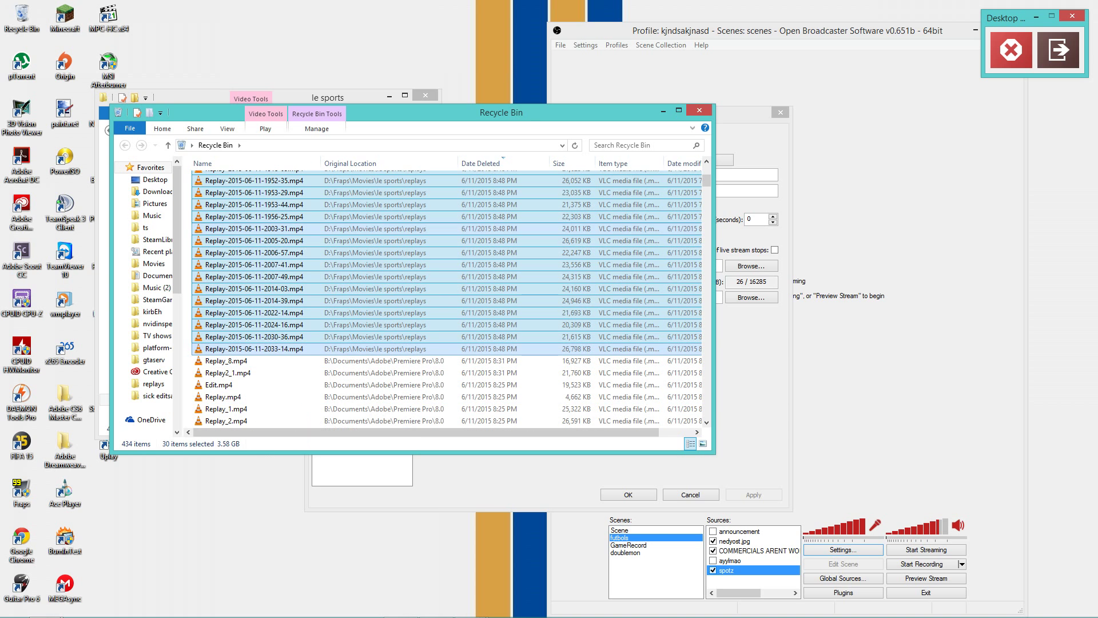
right_click(274, 256)
click(300, 264)
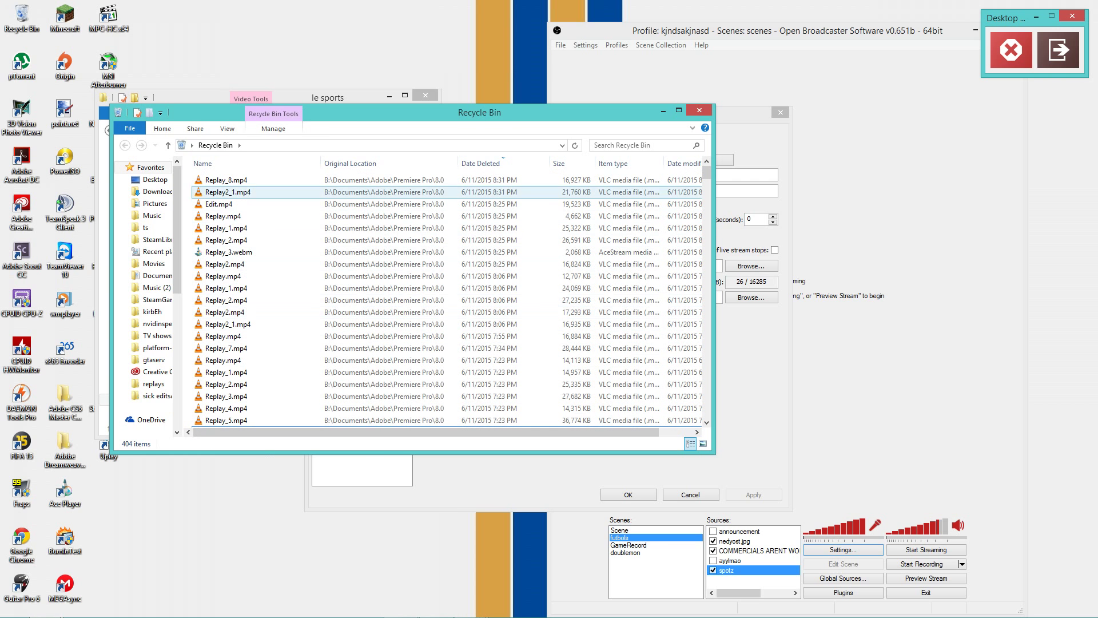
click(699, 110)
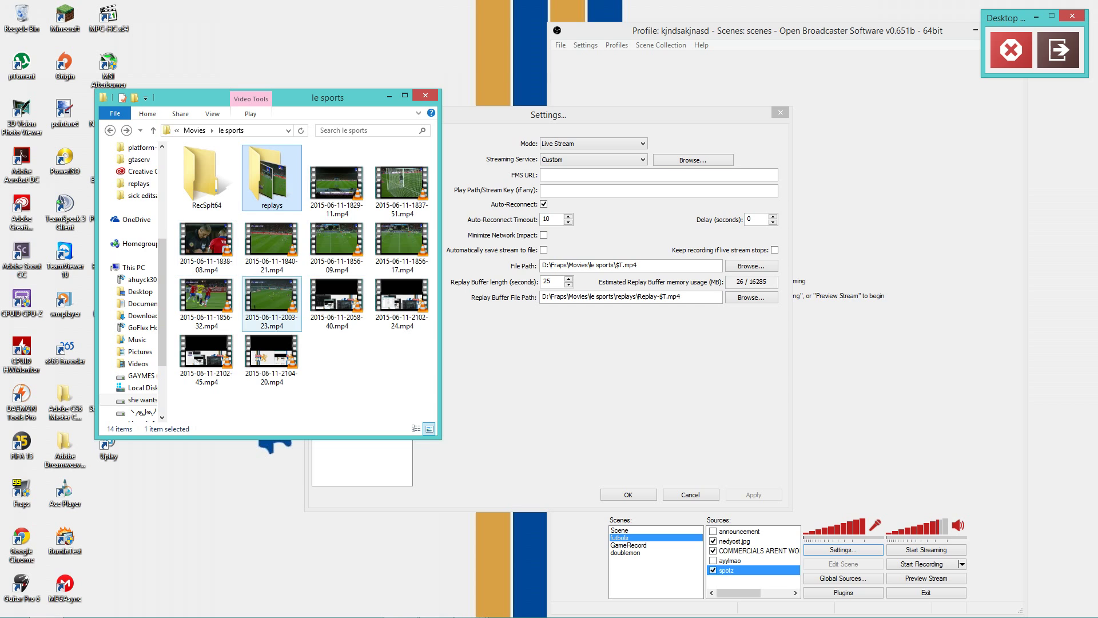
click(271, 359)
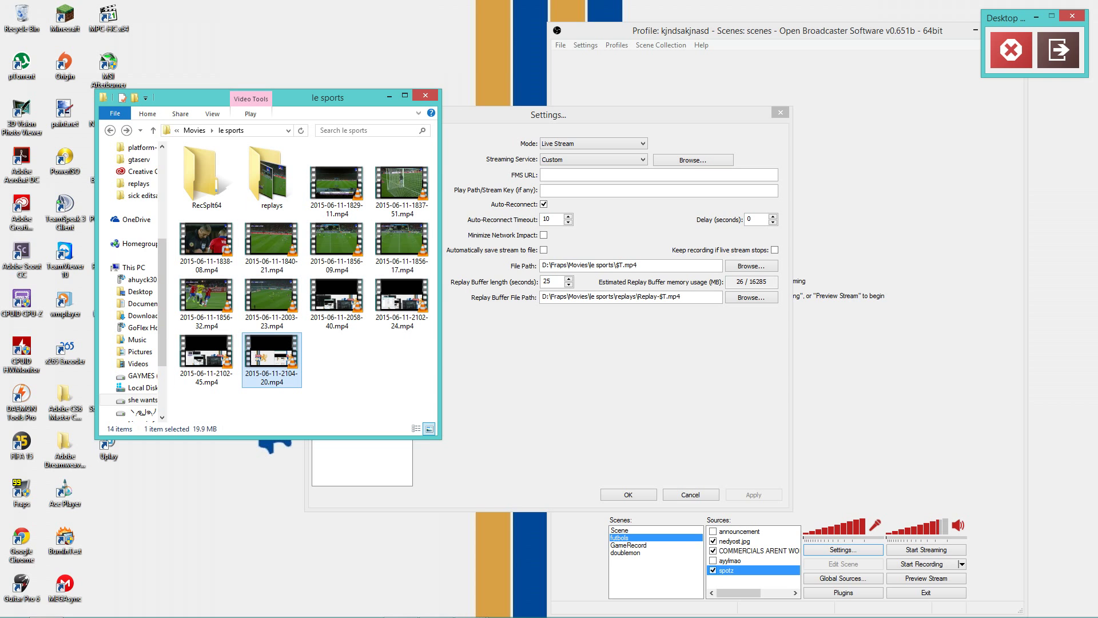
shift+click(337, 305)
key(Delete)
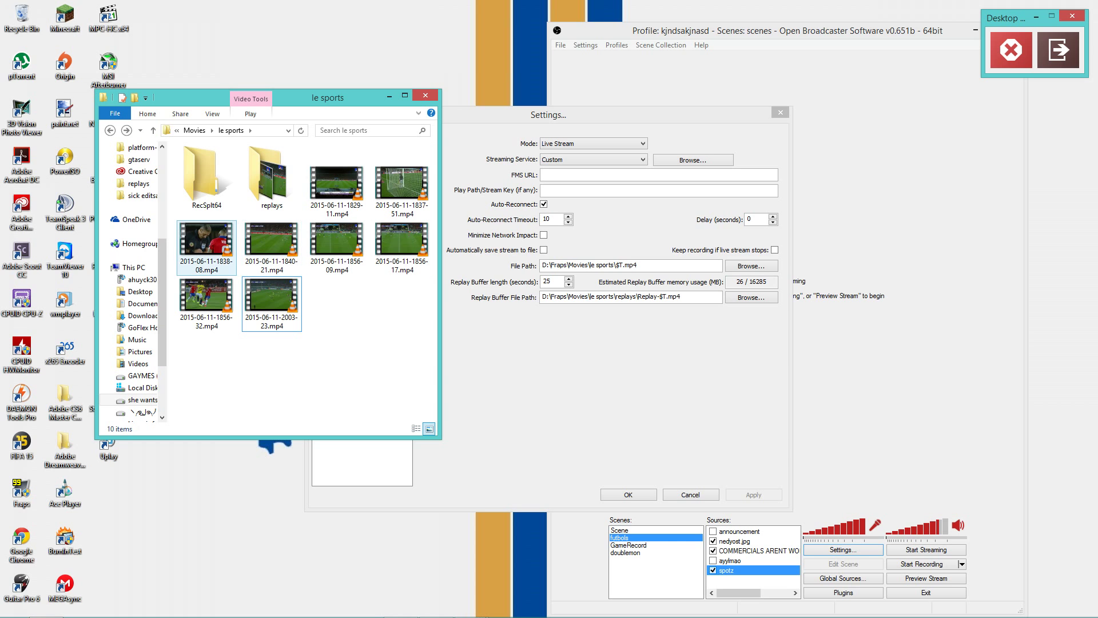
click(212, 248)
click(266, 249)
click(265, 299)
click(212, 298)
click(212, 249)
click(266, 248)
key(Right)
key(Right)
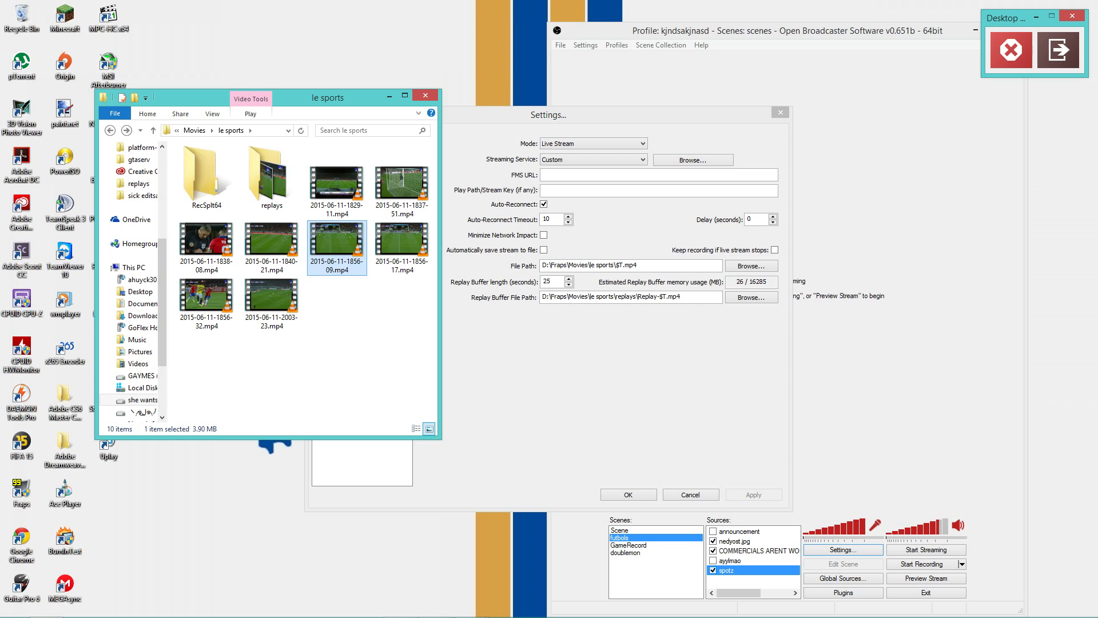
key(shift+Left)
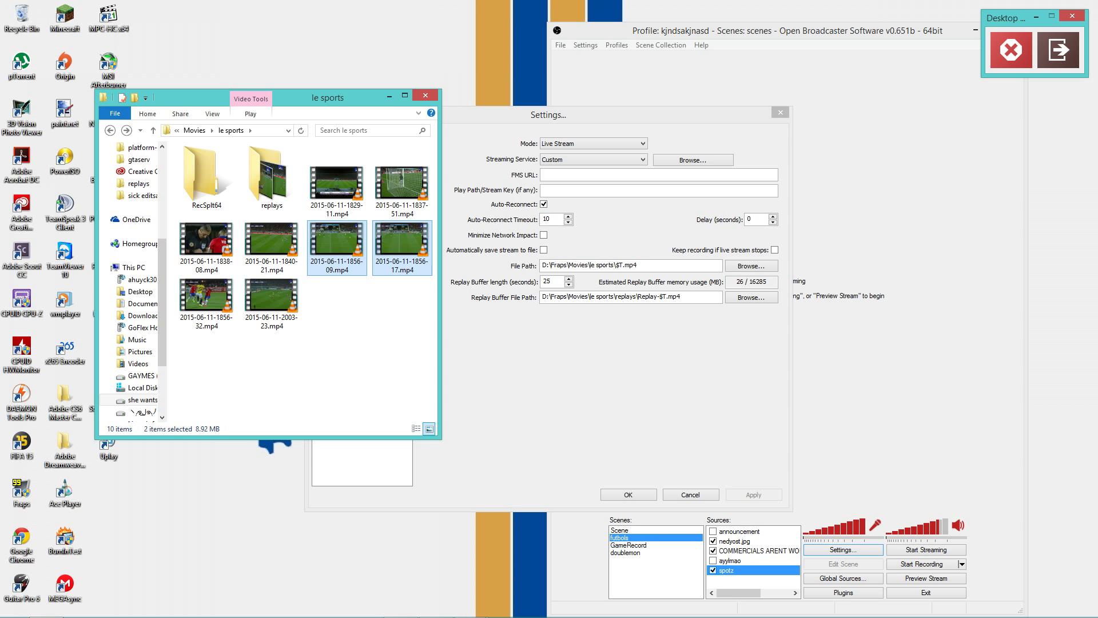
key(Delete)
key(Right)
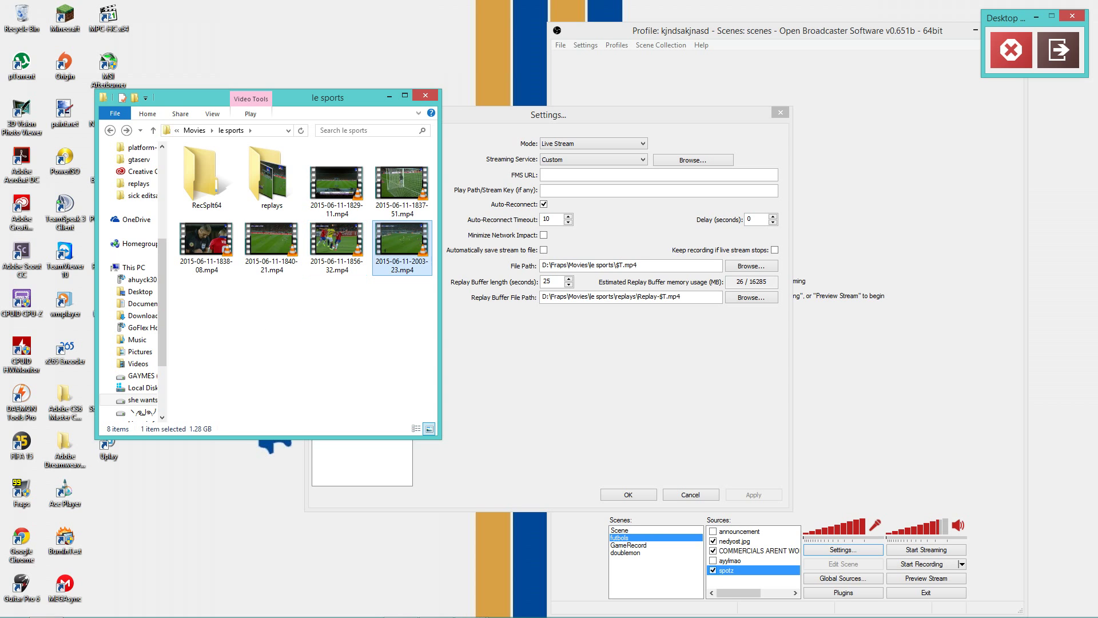
key(Left)
key(Left)
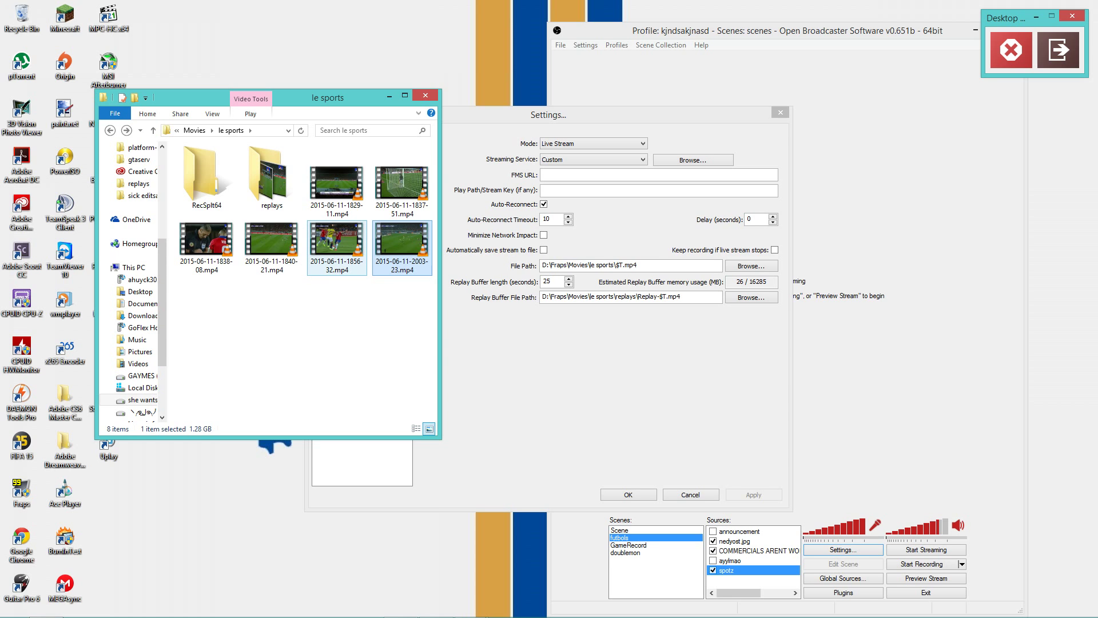
click(207, 247)
drag(244, 318, 209, 303)
click(206, 247)
key(Delete)
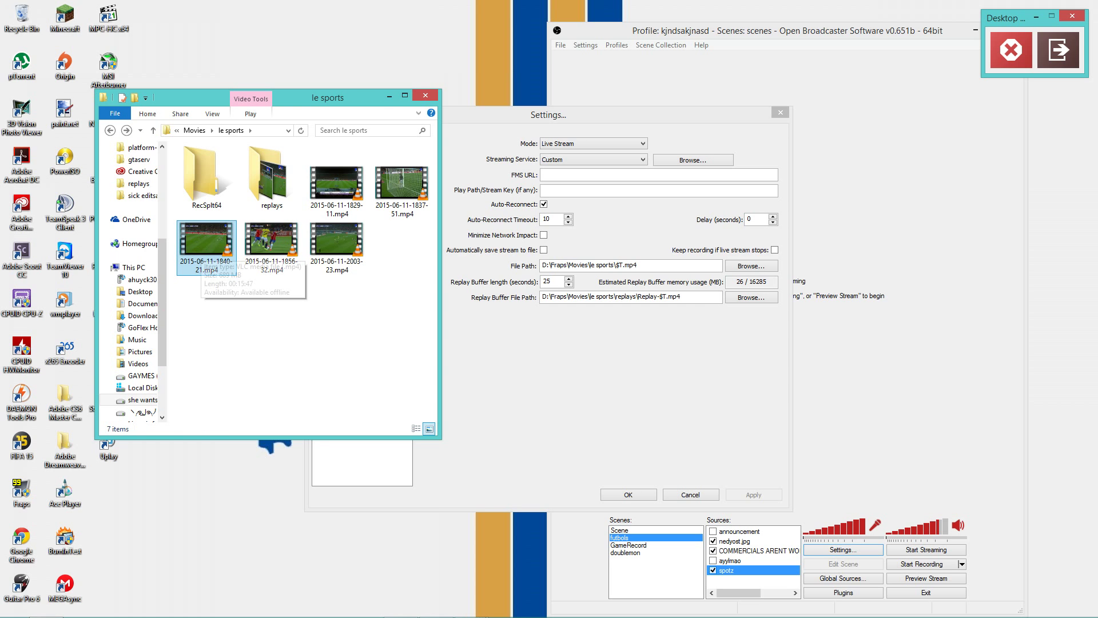
key(Delete)
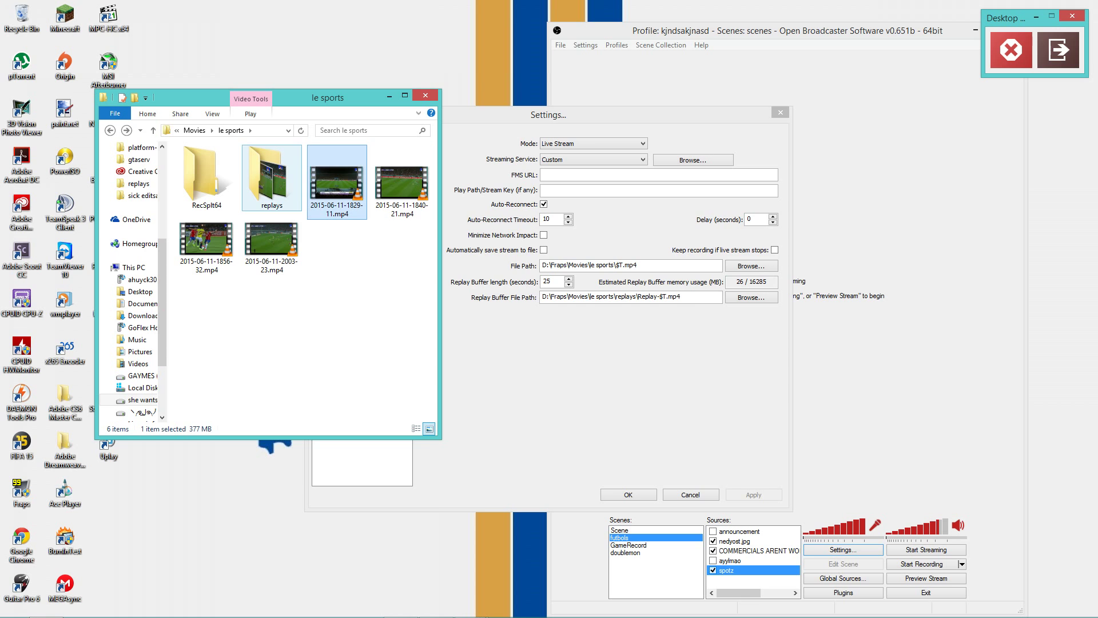
double_click(271, 183)
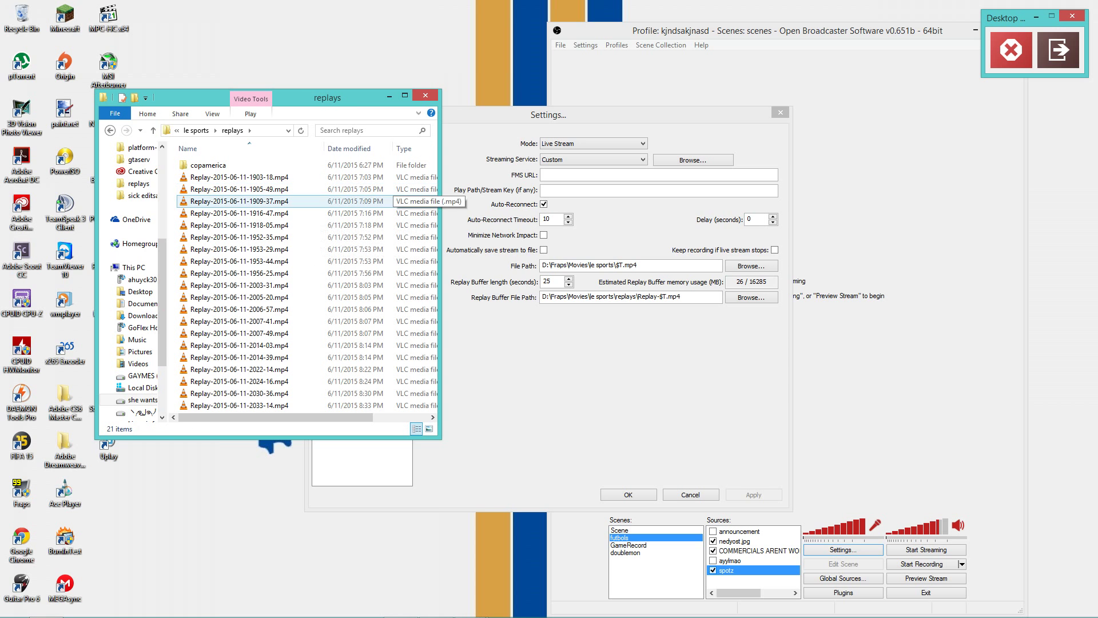
click(309, 274)
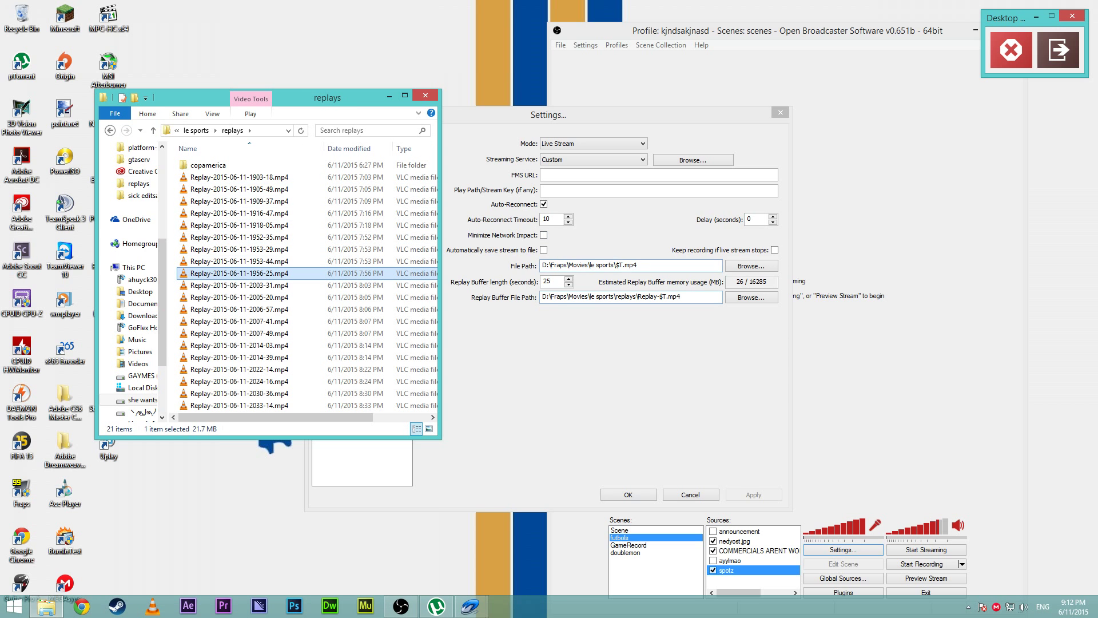
- Examine the recording and replay buffer hotkeys in Settings alongside the replays and le sports folders, and close Settings
click(634, 296)
click(634, 296)
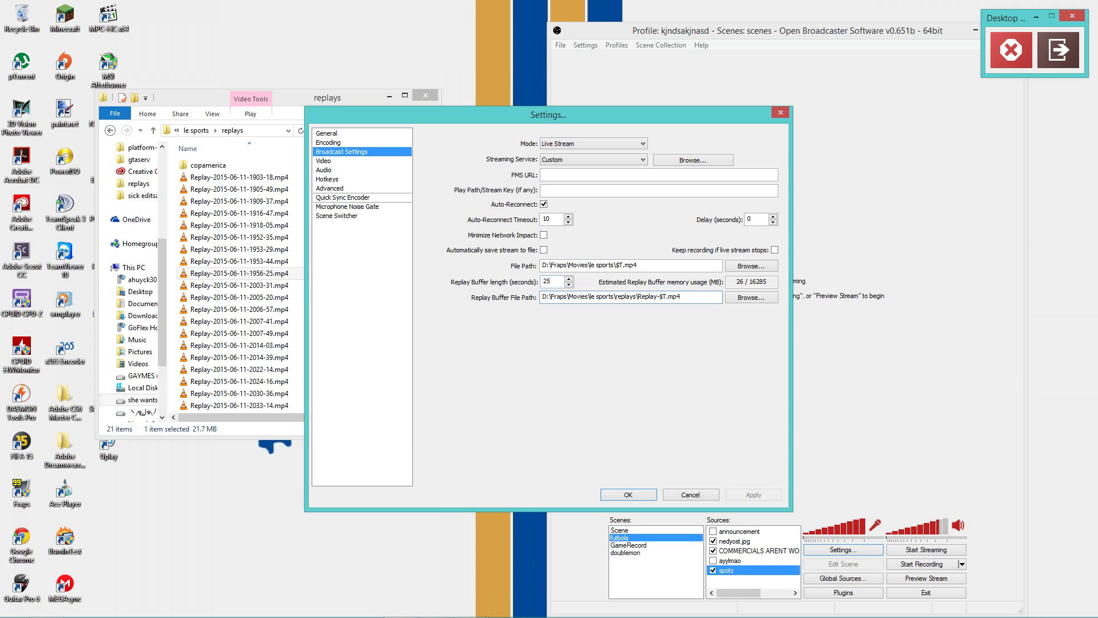
click(328, 179)
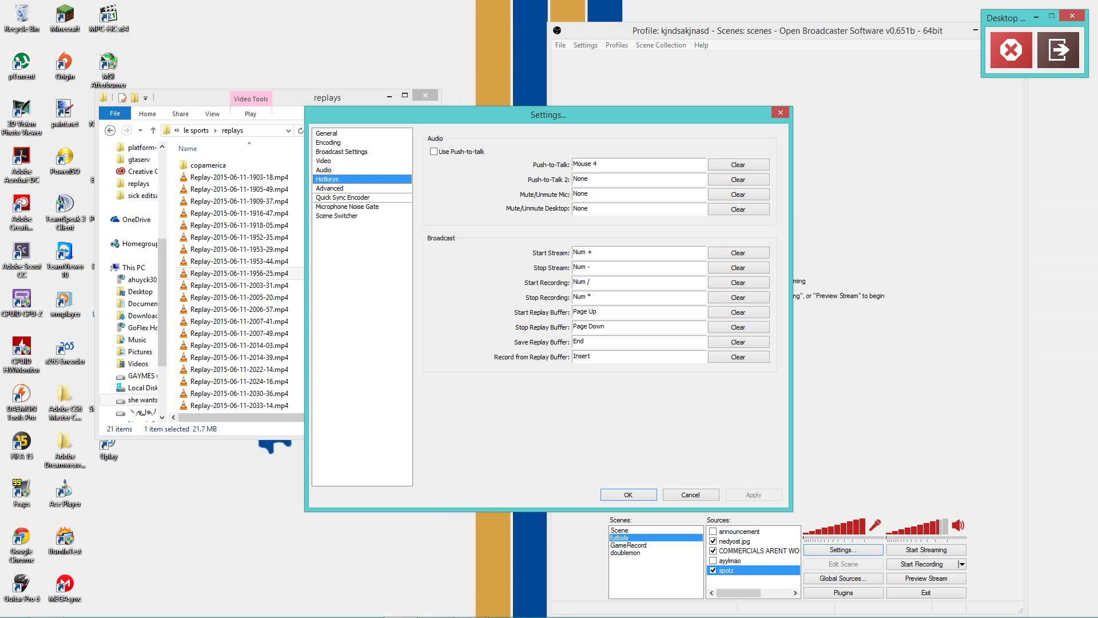
click(263, 213)
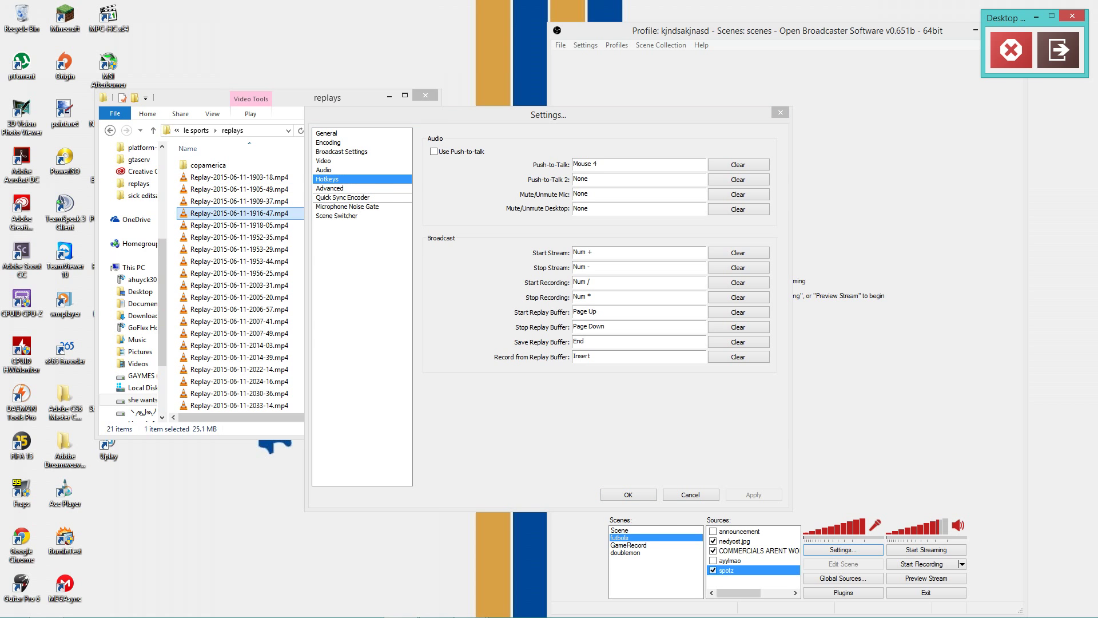
key(alt+Left)
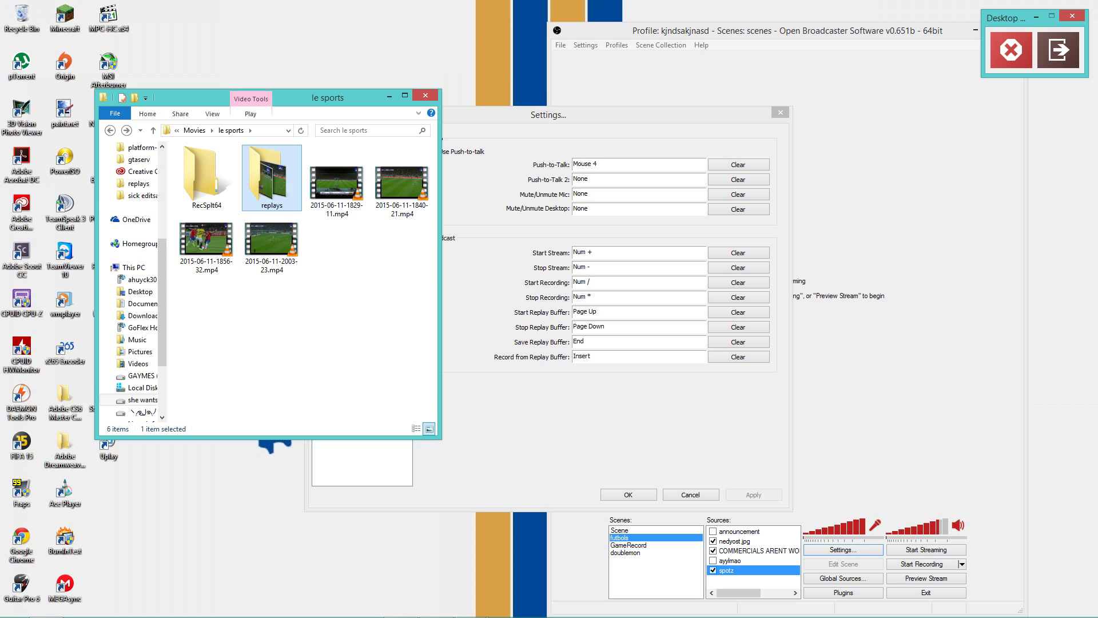
click(574, 282)
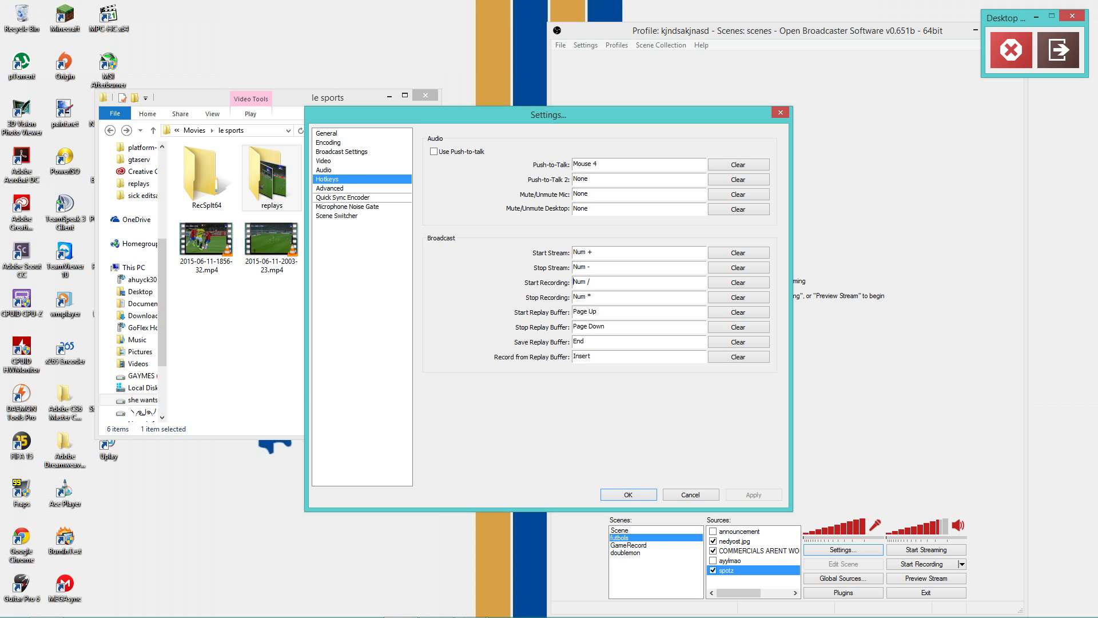
click(252, 337)
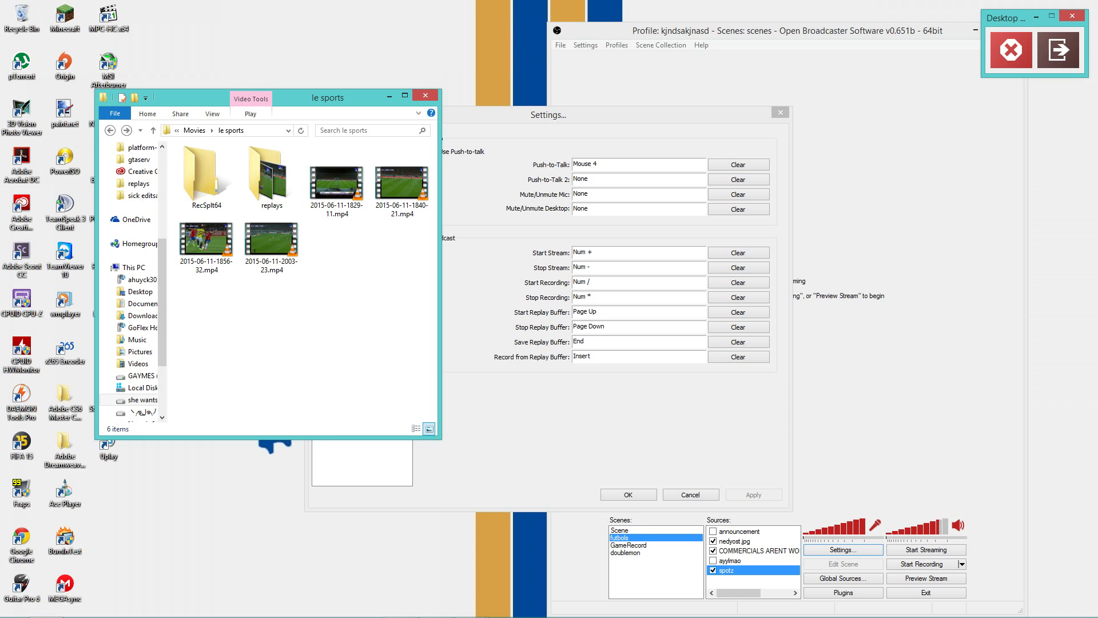
click(628, 495)
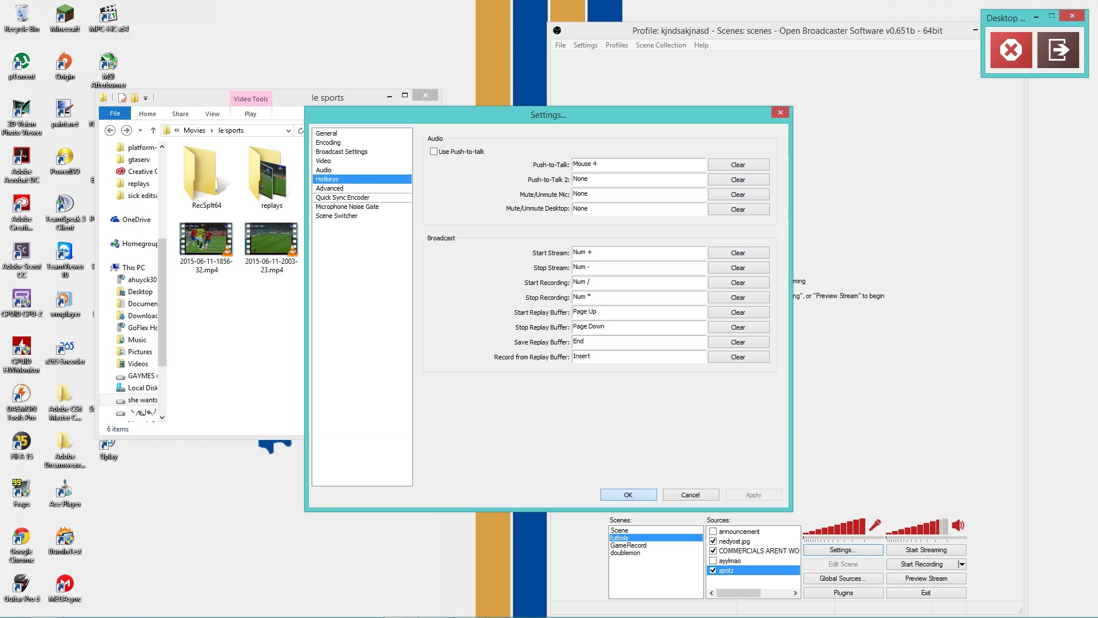
click(356, 292)
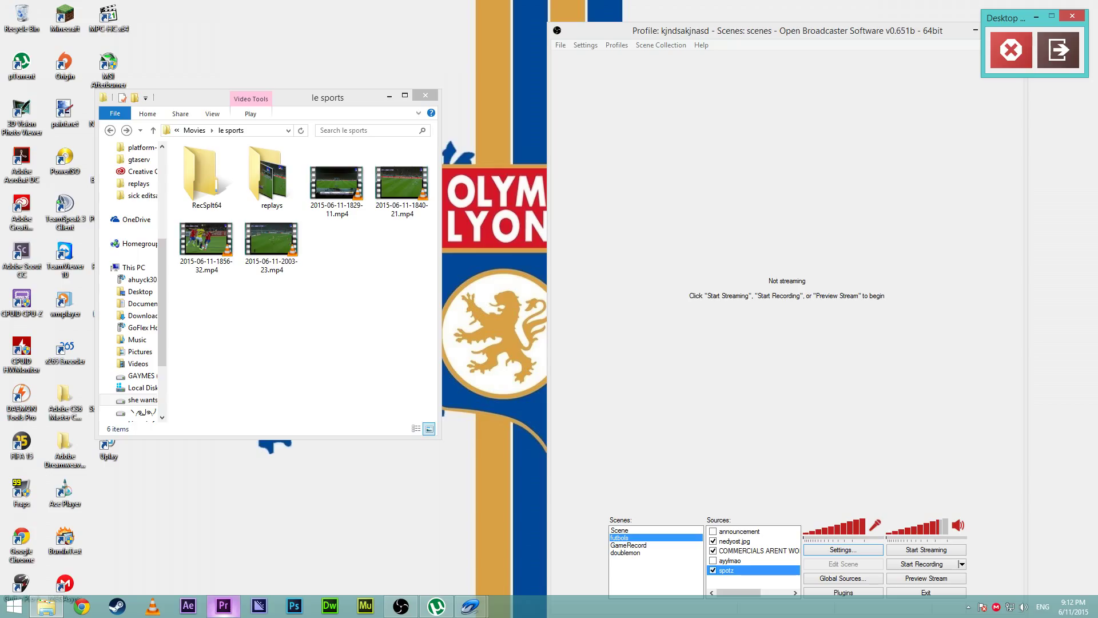
- Switch to Adobe Premiere Pro, remove the queued Replay job from Adobe Media Encoder and close the encoder
click(224, 605)
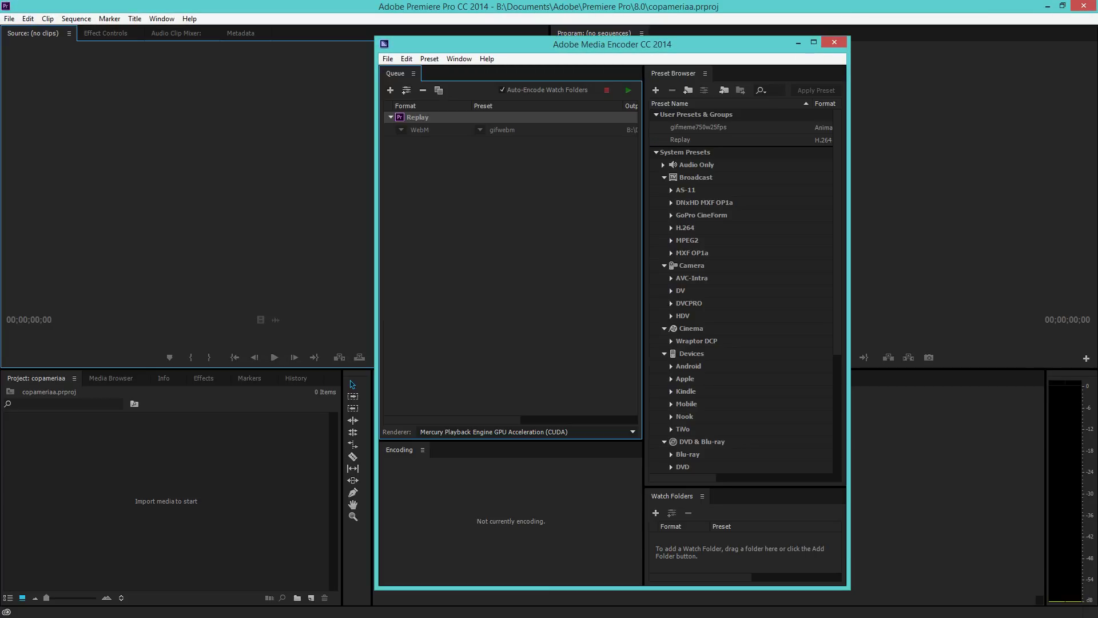
key(Delete)
key(Return)
key(alt+F4)
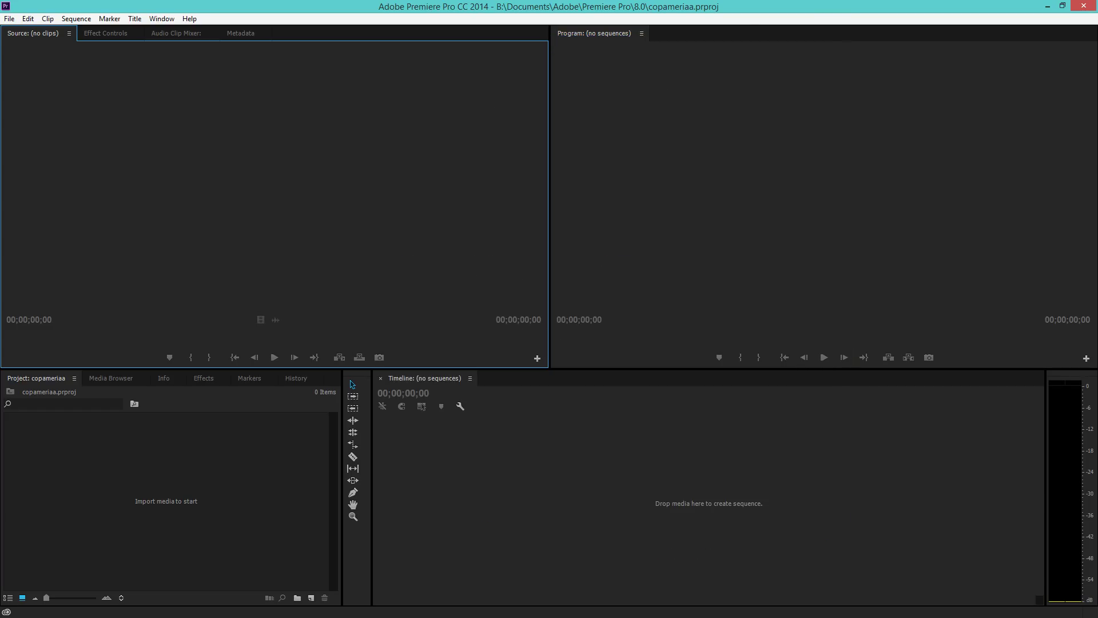
- Create a new sequence named Edit from the AVCHD 1080p30 preset in the copameriaa project
right_click(177, 464)
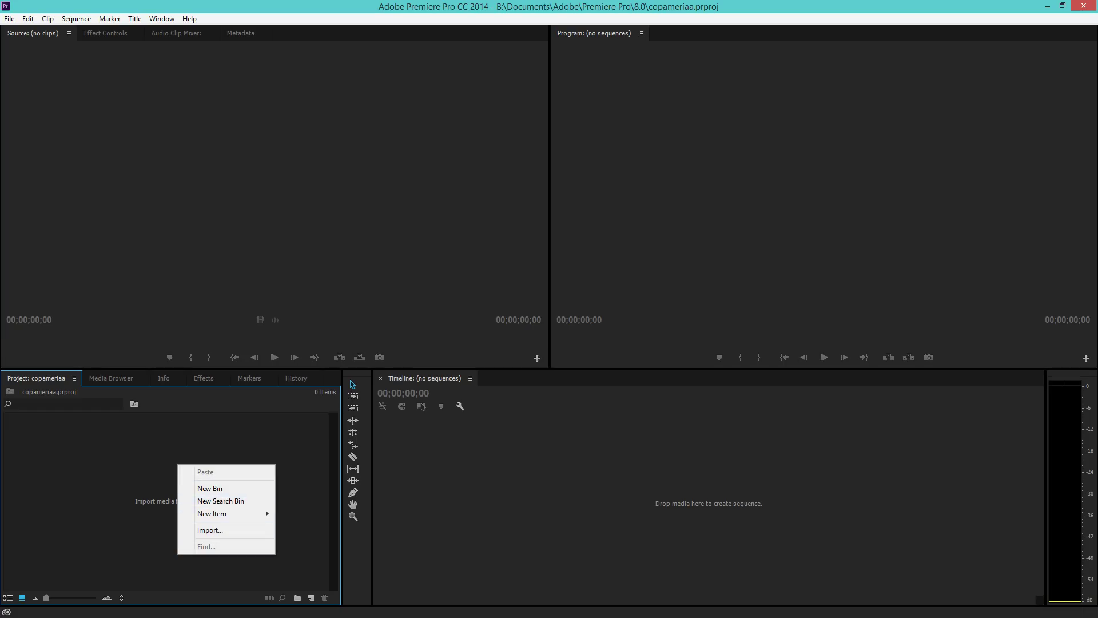
click(311, 598)
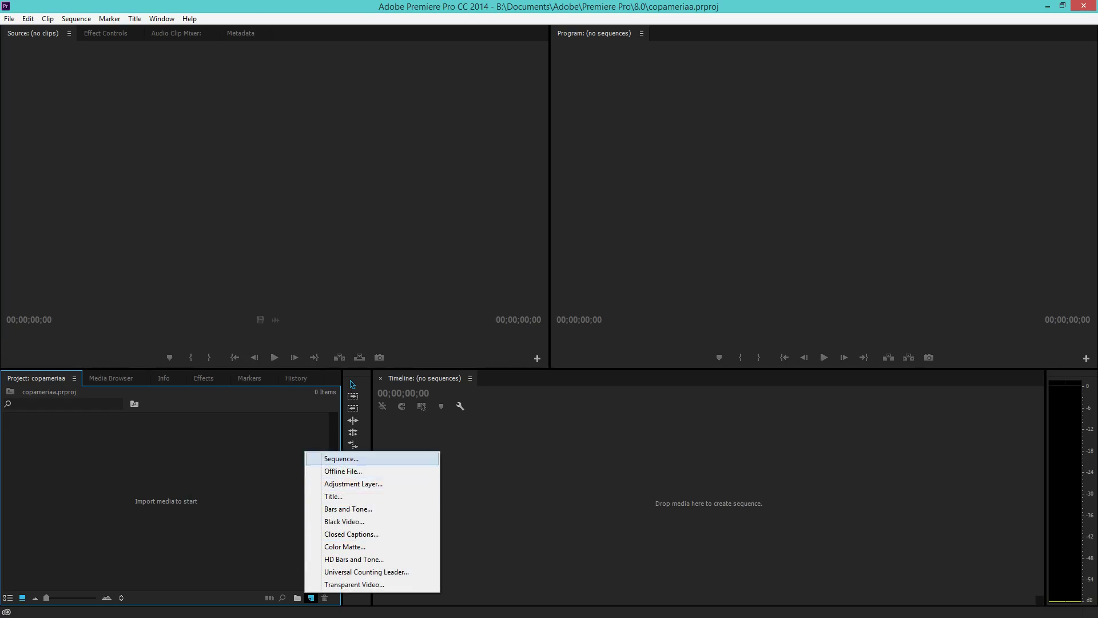
click(342, 458)
text(Edit)
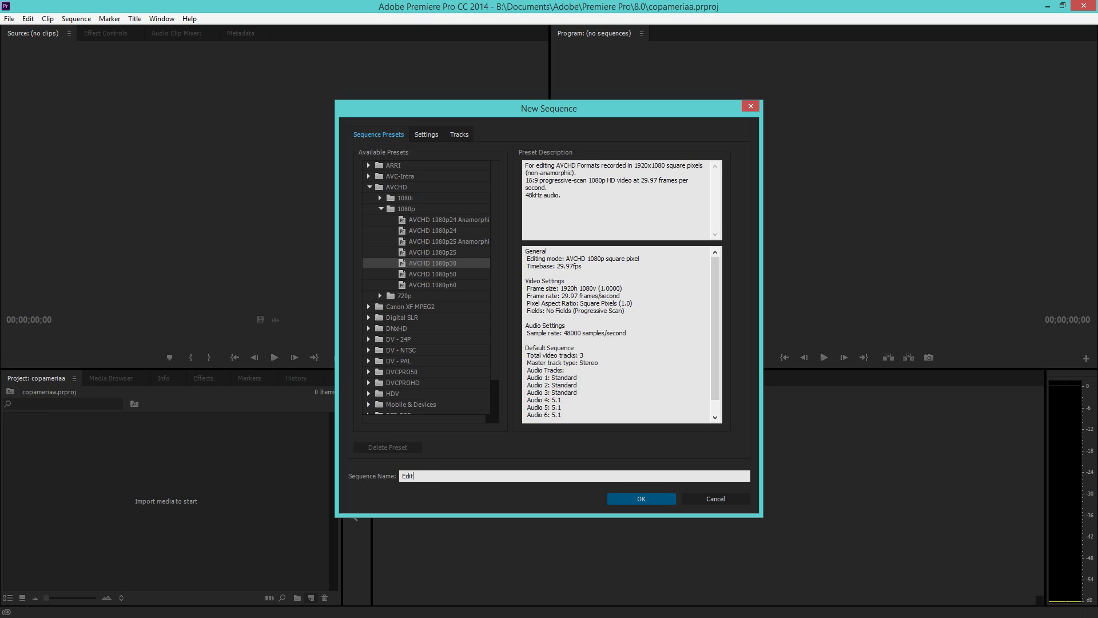
key(Return)
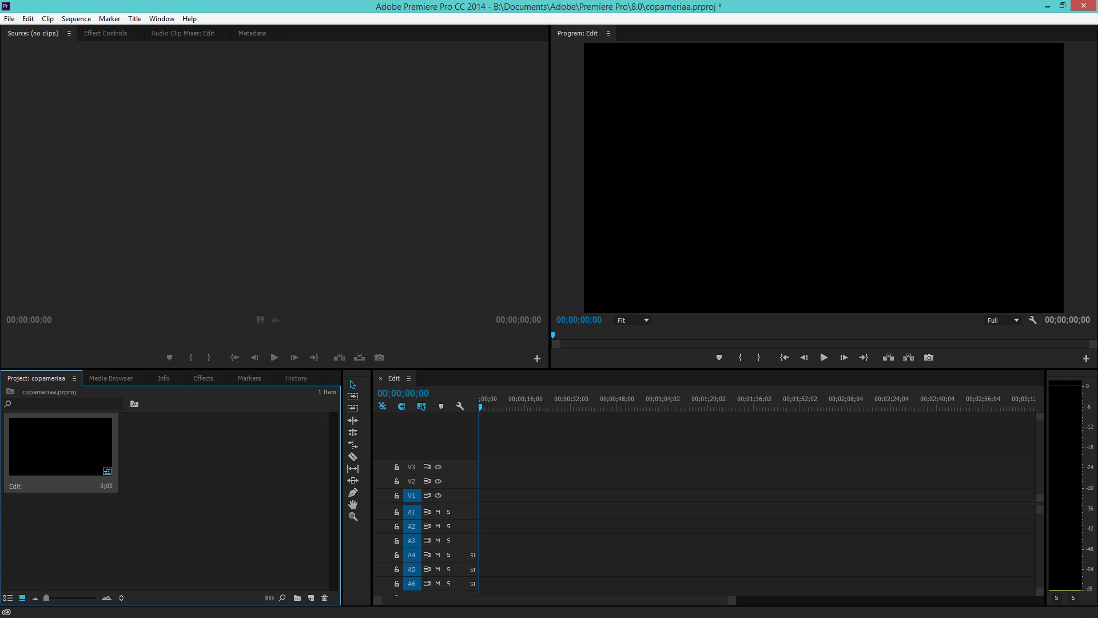
- Create two more AVCHD 1080p30 sequences named Replay1 and Replay2
click(311, 598)
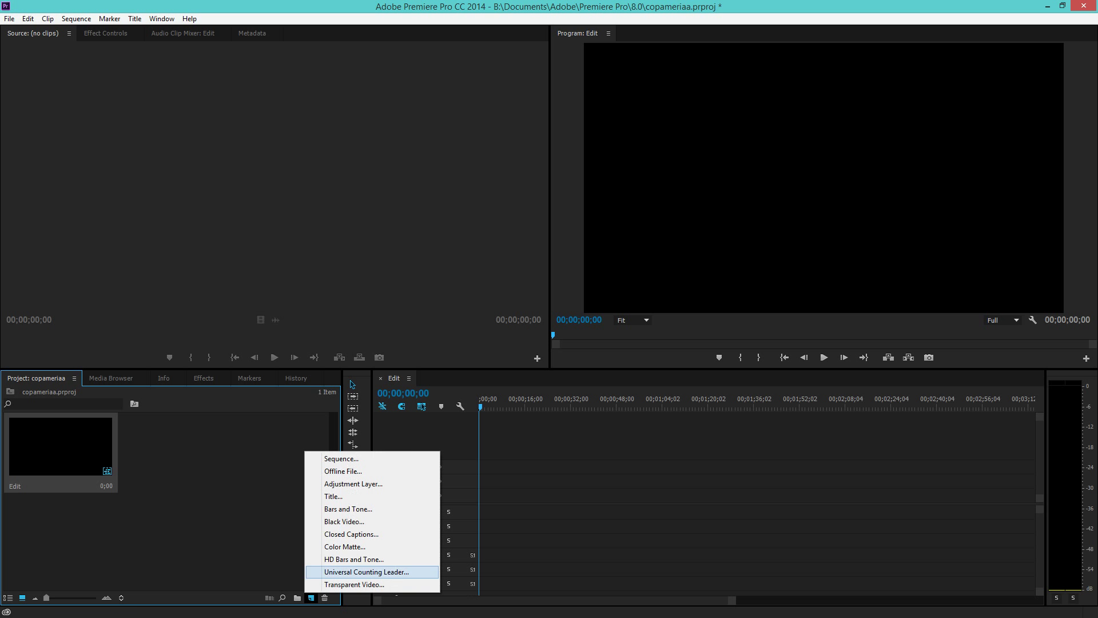
click(340, 458)
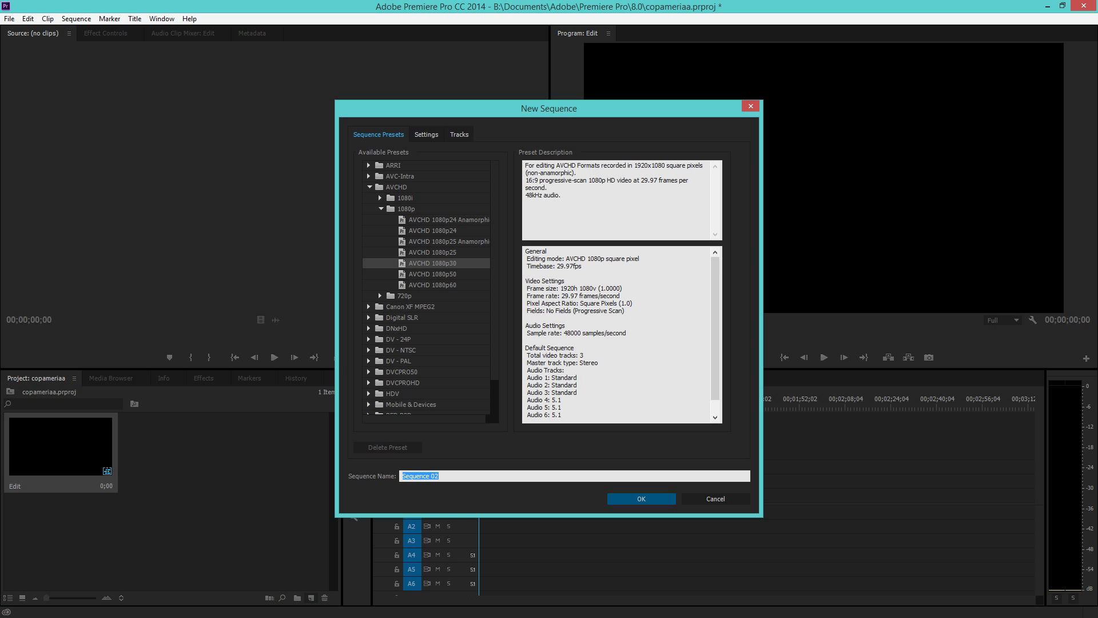
text(Replay1)
key(Return)
click(311, 597)
click(341, 459)
text(Replay2)
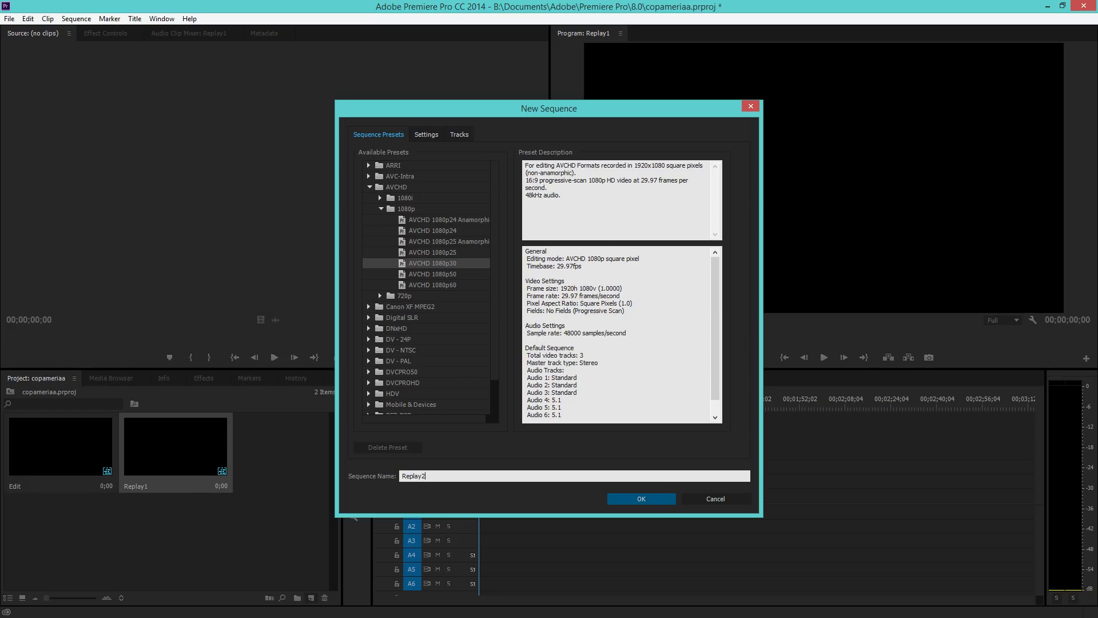
key(Return)
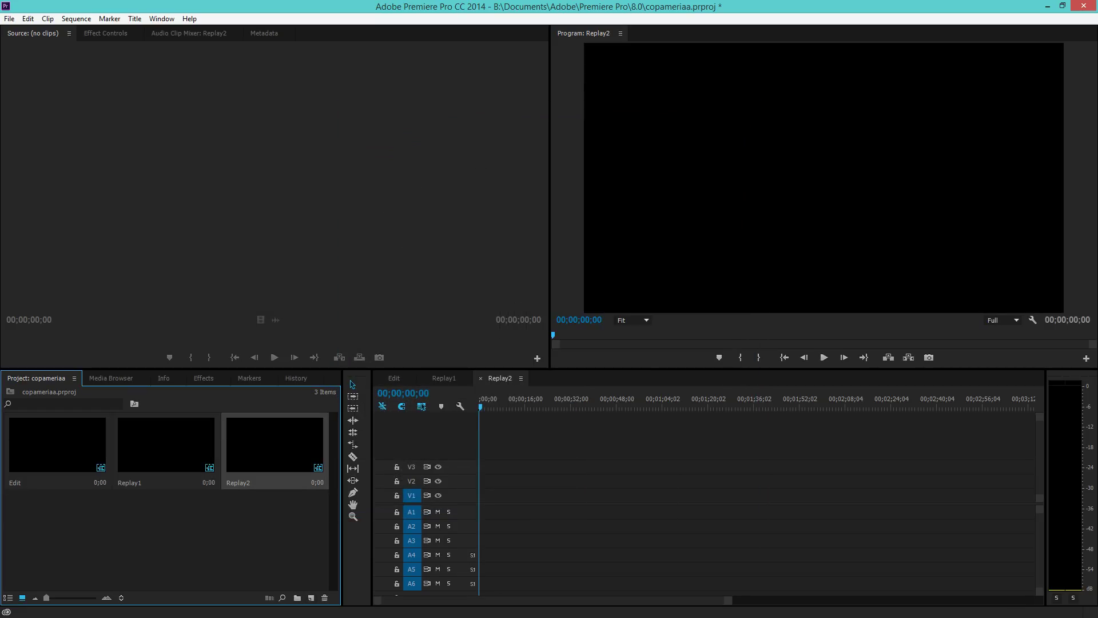
- Look through the Replay1 and Replay2 timelines and return to the Edit sequence
click(444, 378)
click(394, 378)
click(444, 378)
click(500, 378)
click(444, 378)
click(394, 378)
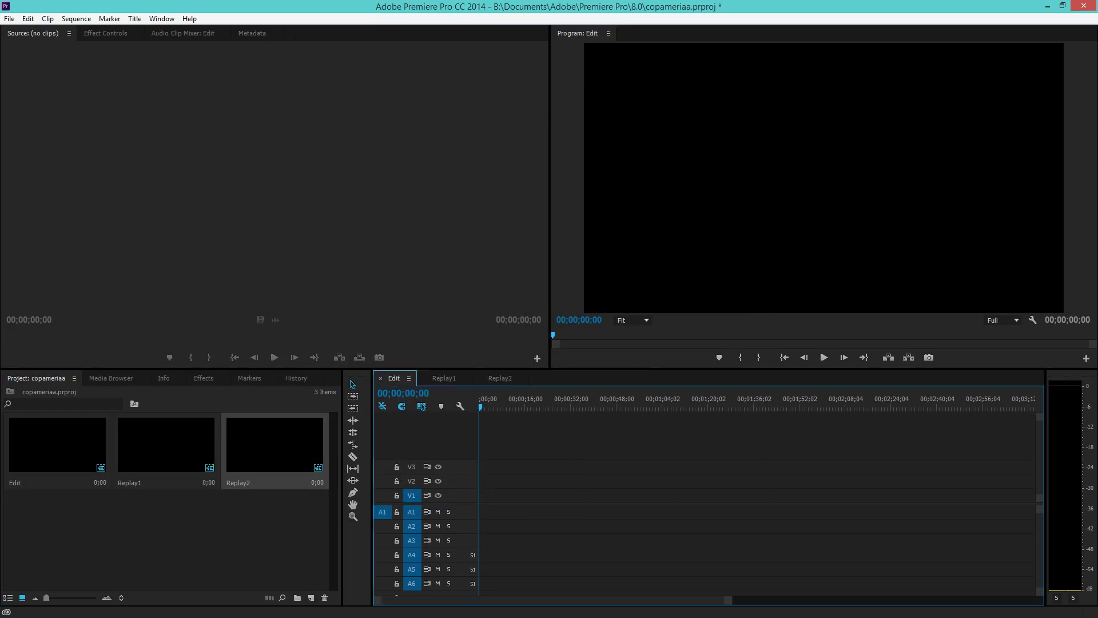
- Dock the Project panel in the Source monitor's panel group, leaving the Media Browser in its former place
key(shift+3)
key(shift+3)
key(shift+3)
drag(36, 378, 109, 33)
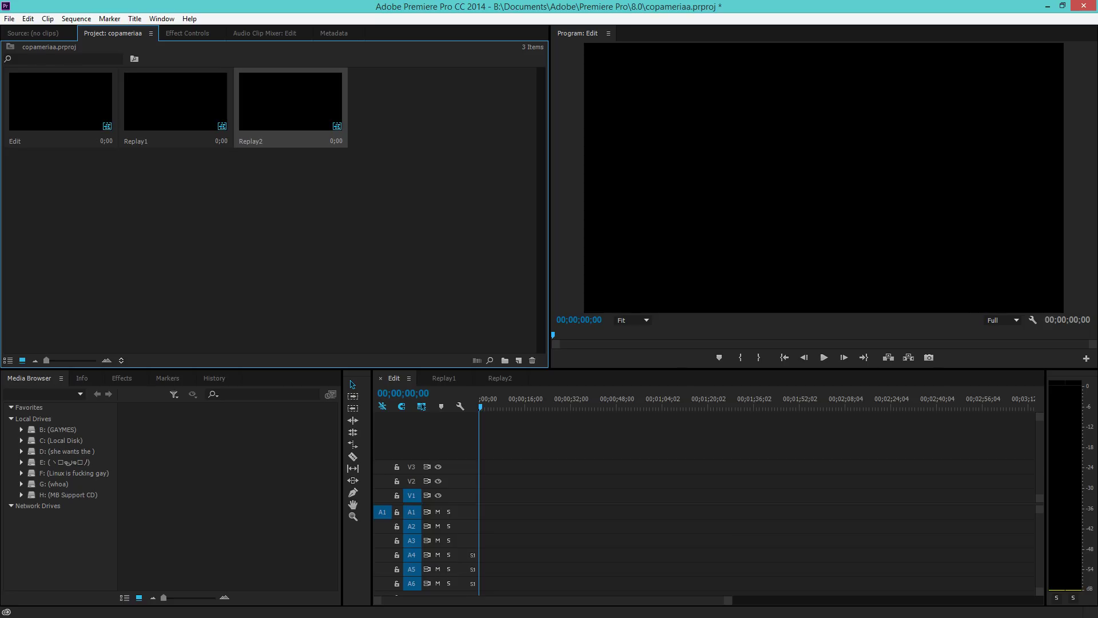
- Browse drive D: to Fraps, Movies and open the le sports folder in the Media Browser
click(21, 451)
scroll(57, 491, down, 1)
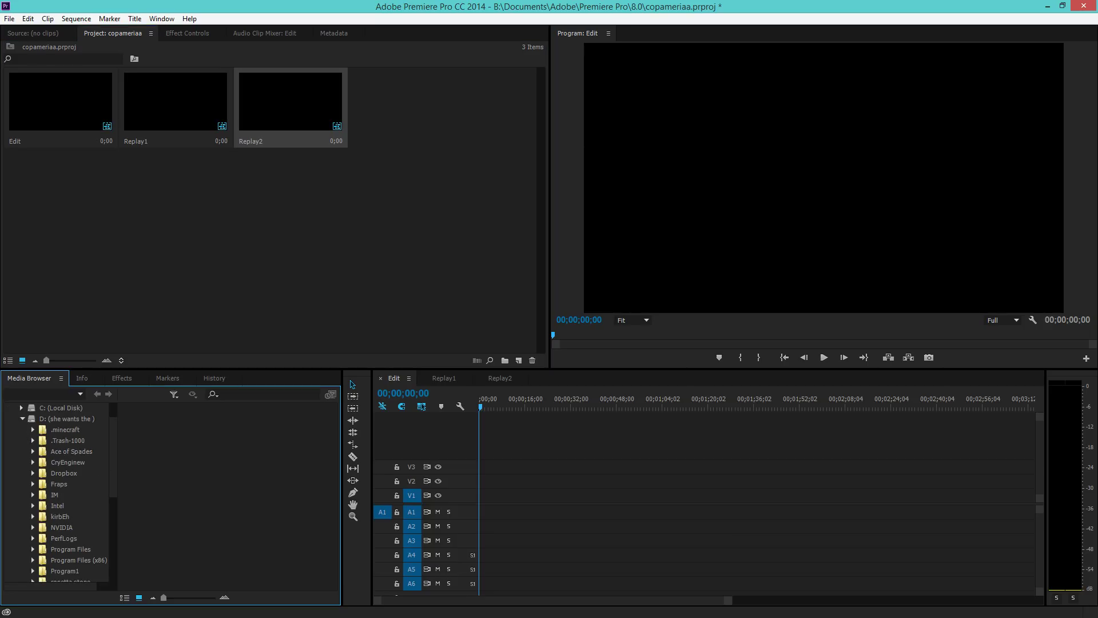
click(33, 483)
click(44, 517)
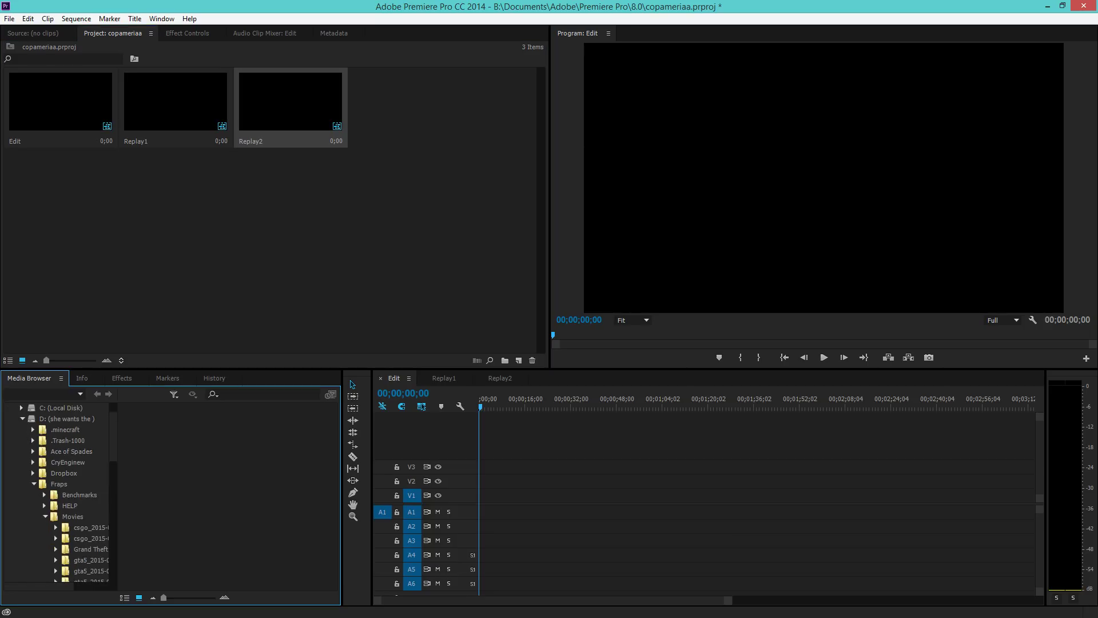
scroll(57, 498, down, 3)
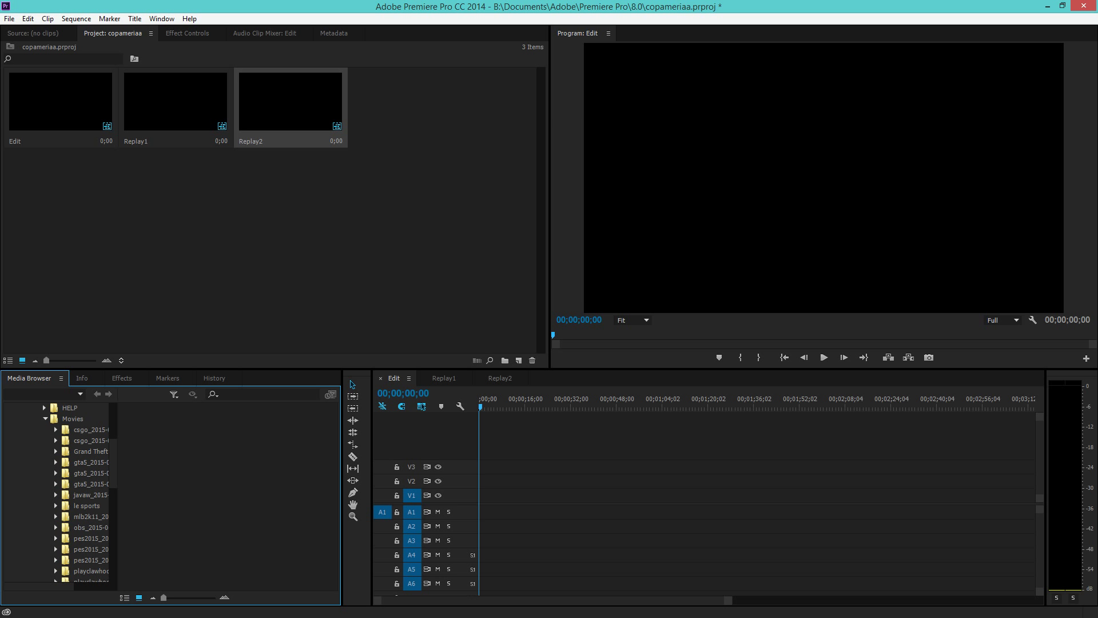
scroll(58, 491, down, 3)
click(56, 408)
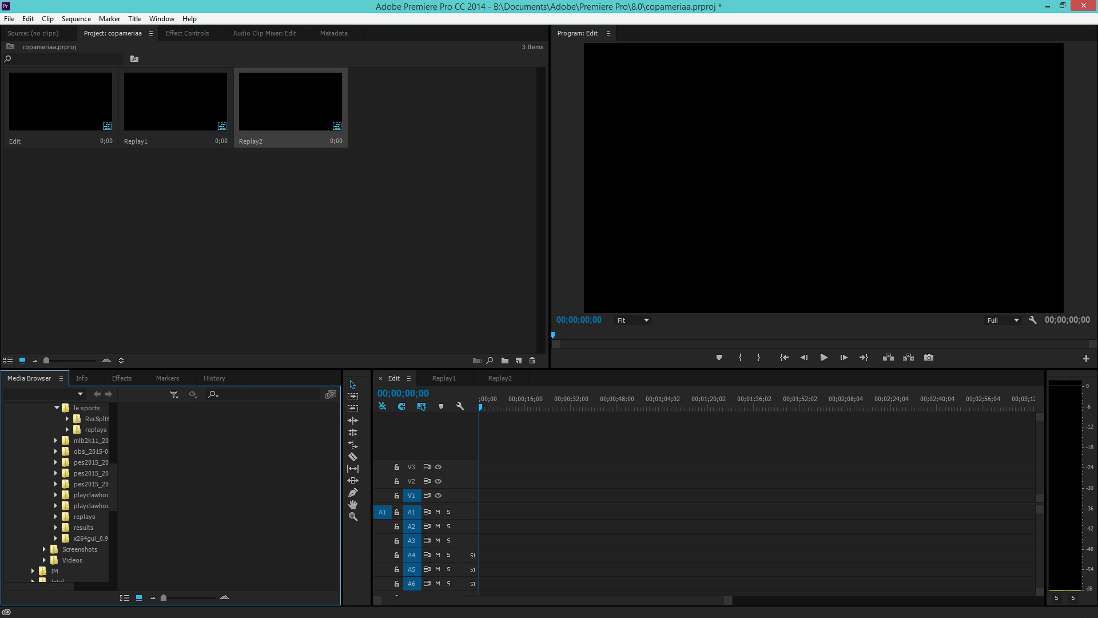
click(86, 407)
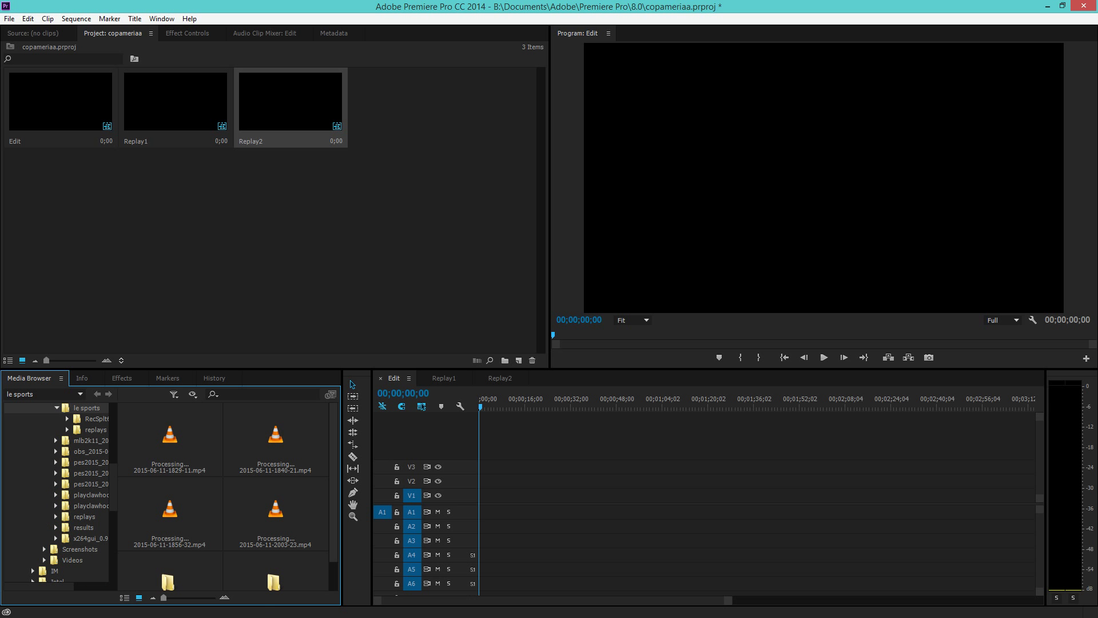
- Look over the four match recordings in le sports and open the replays folder
click(276, 438)
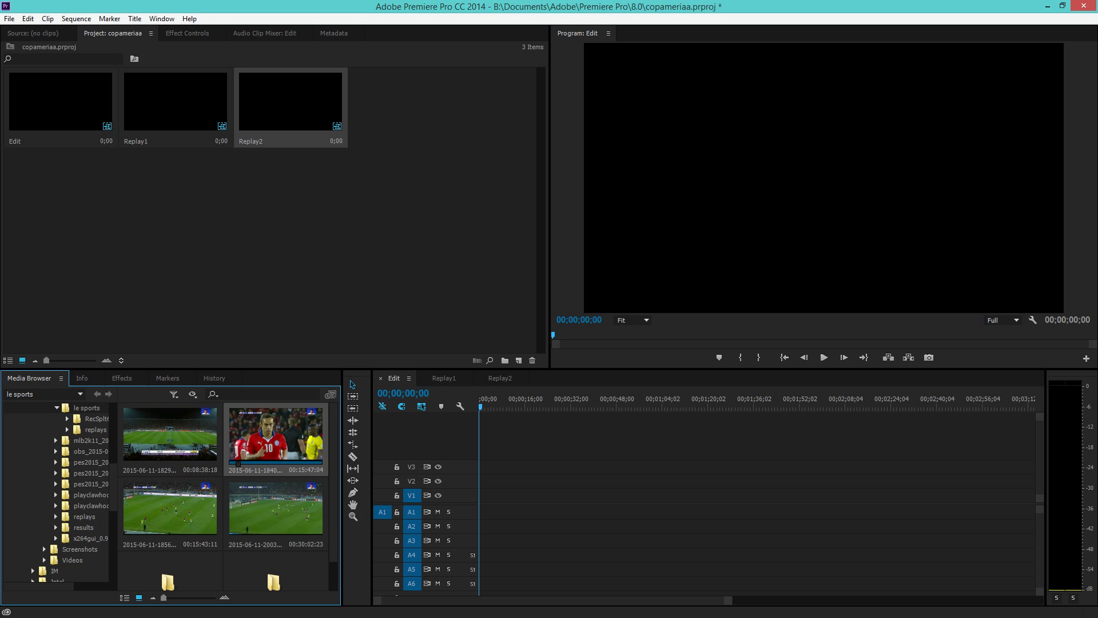
click(170, 437)
click(170, 509)
click(275, 509)
double_click(274, 582)
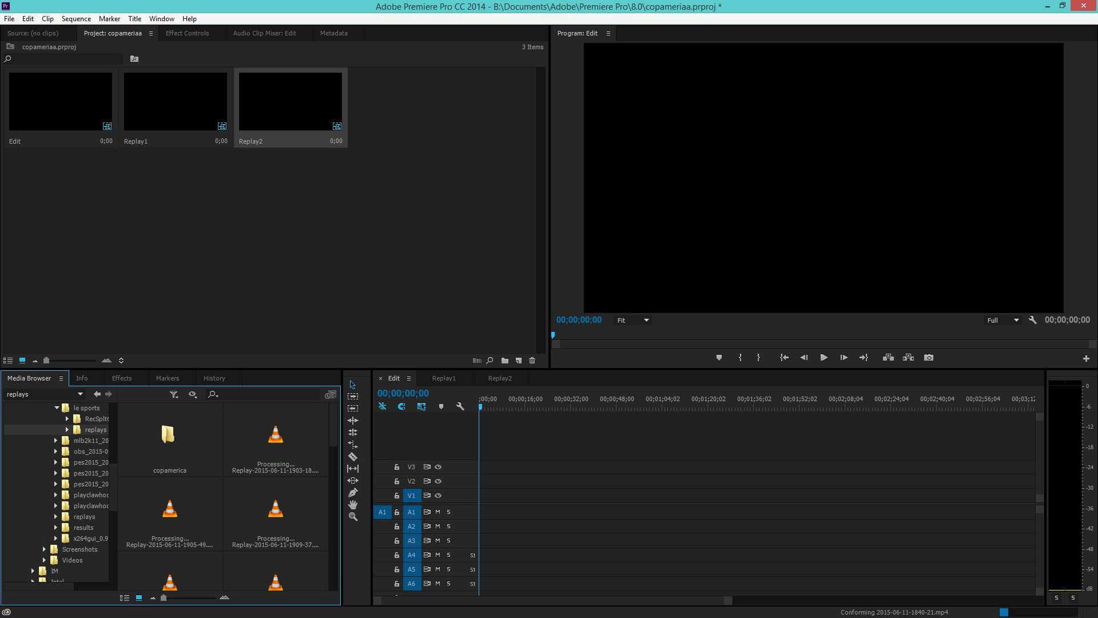
scroll(228, 496, down, 4)
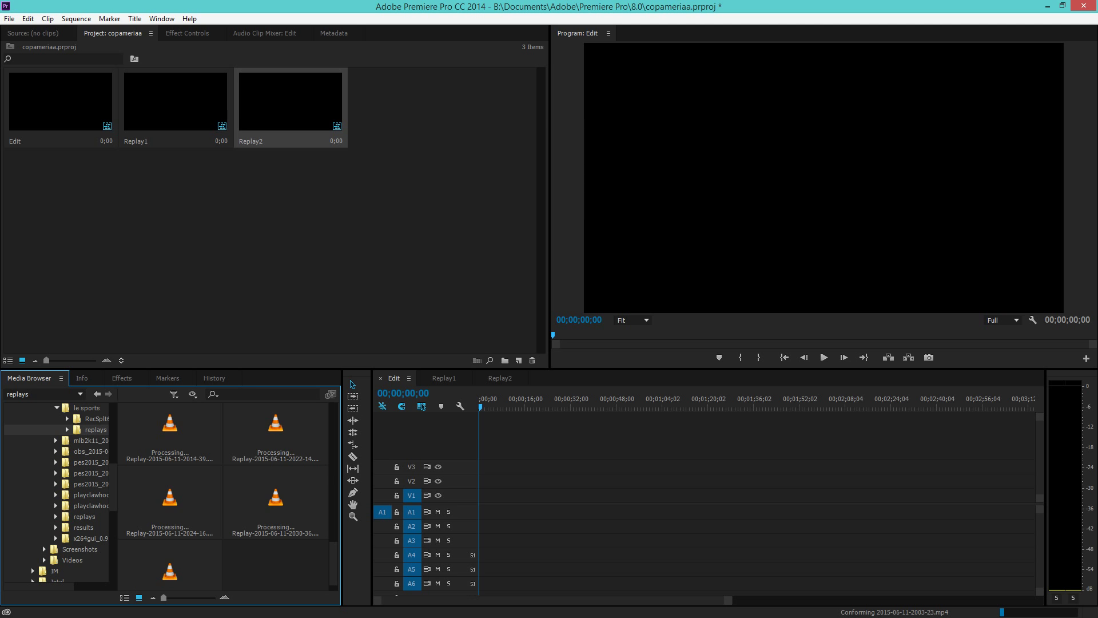
scroll(232, 492, up, 3)
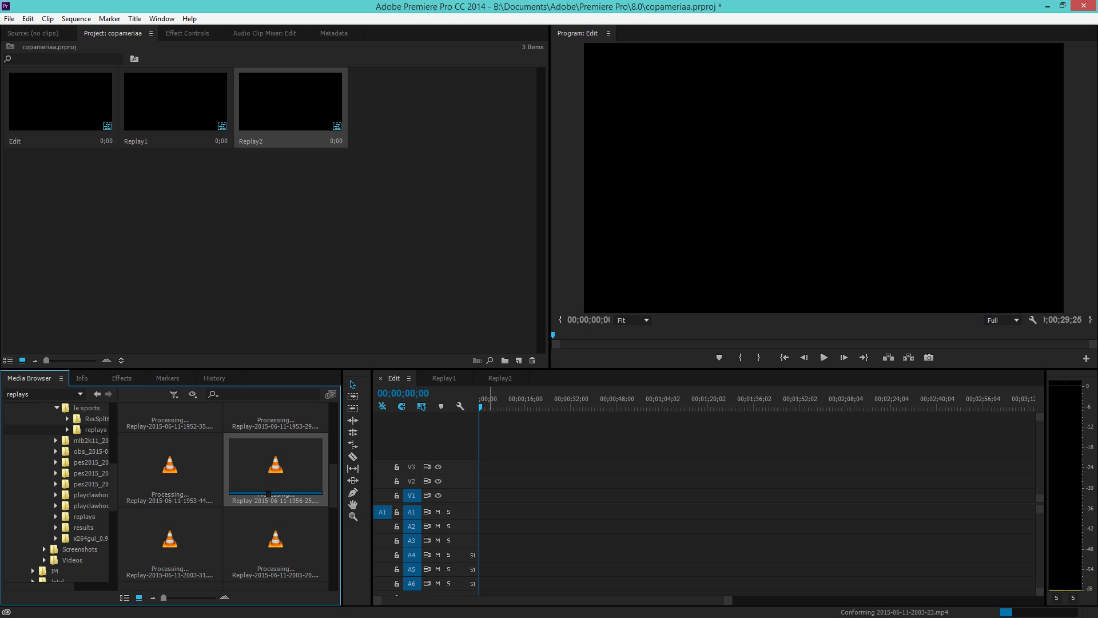
drag(268, 493, 486, 512)
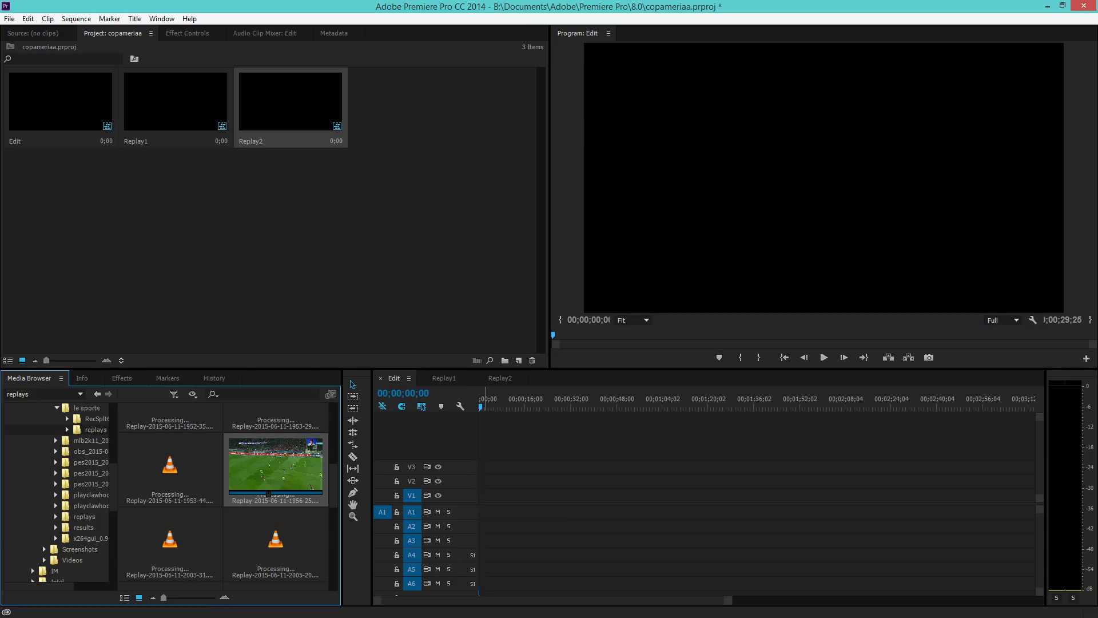
drag(275, 468, 492, 511)
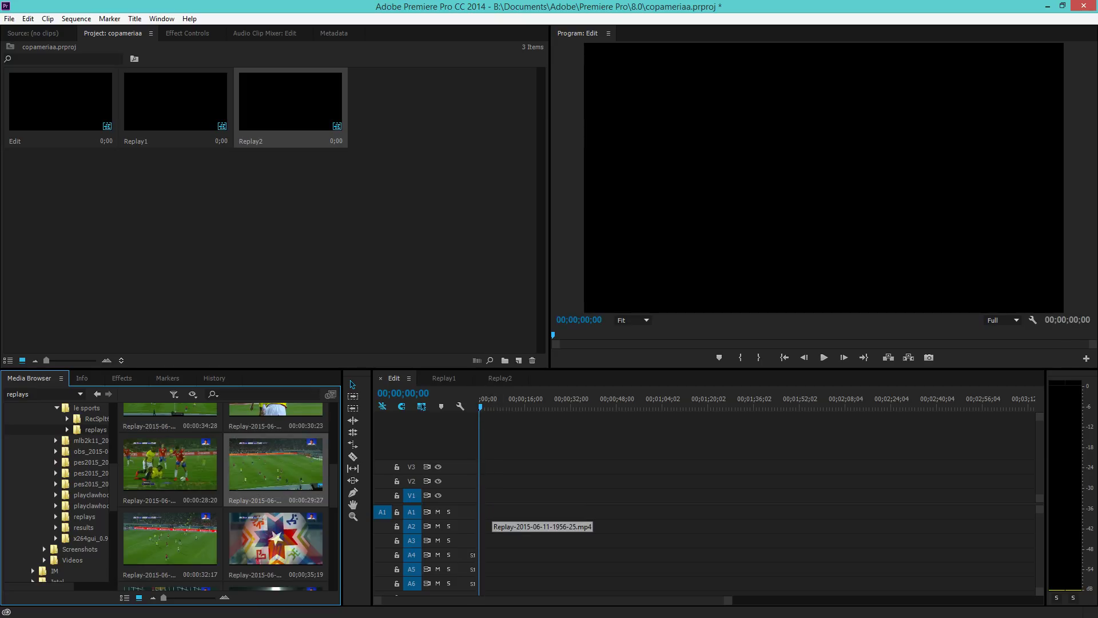
- Turn off the A1 source patch and untarget audio tracks A2 through A6 in the Edit sequence
click(383, 511)
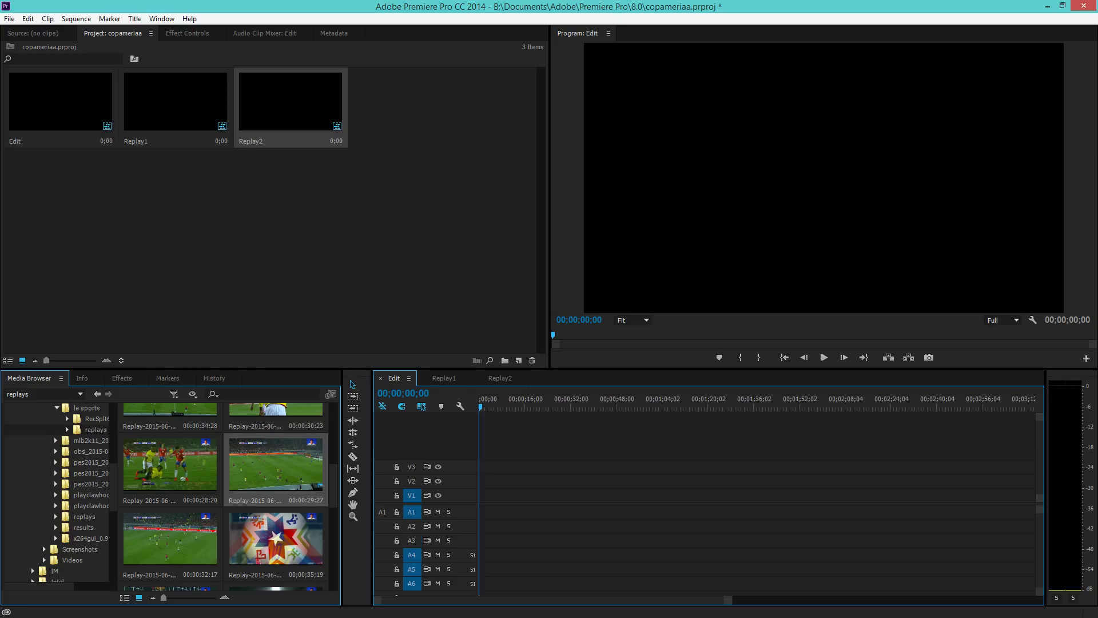
click(411, 584)
drag(276, 464, 483, 510)
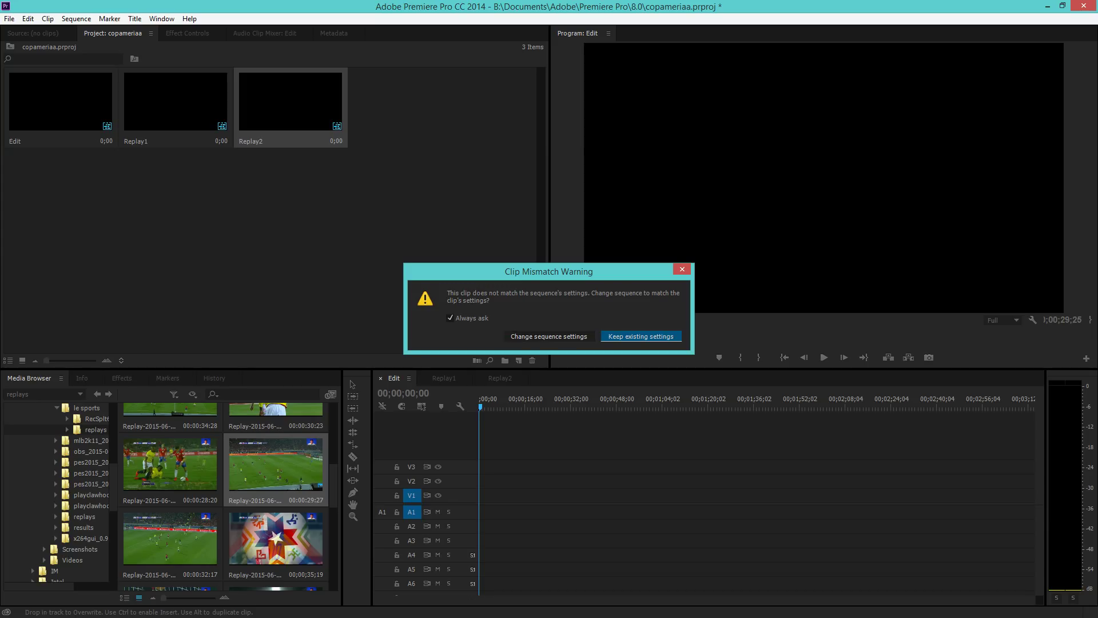
click(683, 269)
click(520, 496)
key(Delete)
key(Delete)
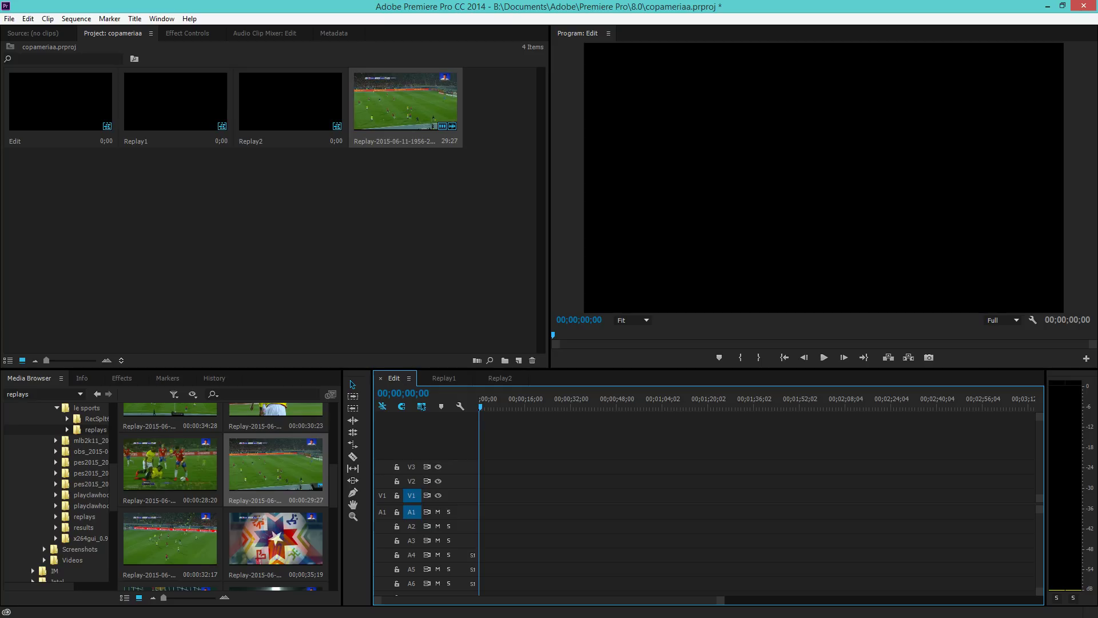
drag(334, 484, 333, 425)
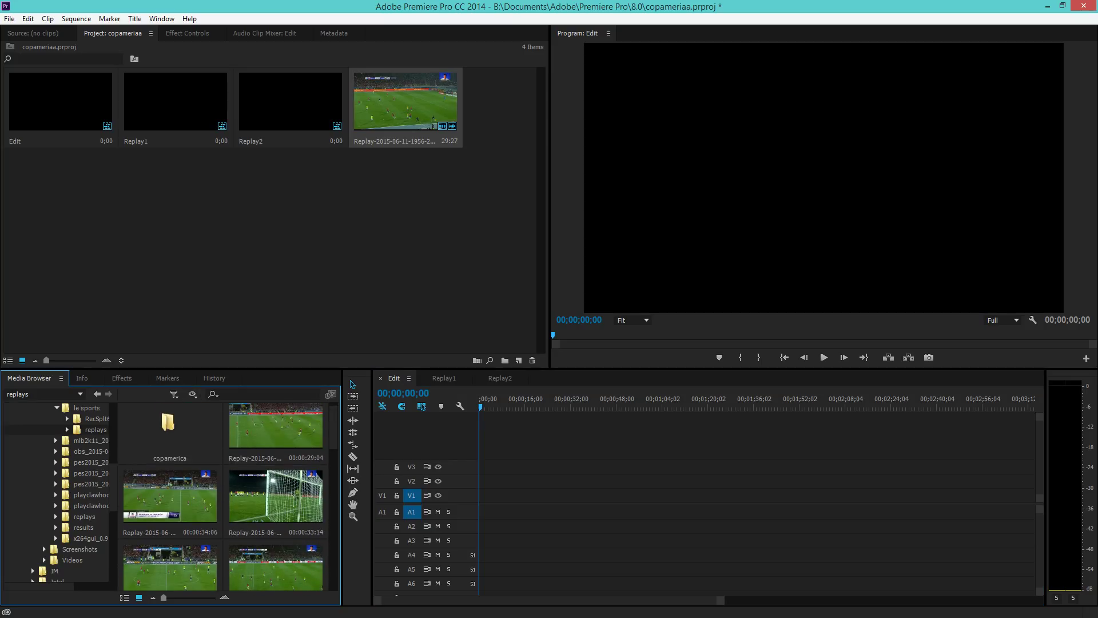
click(86, 408)
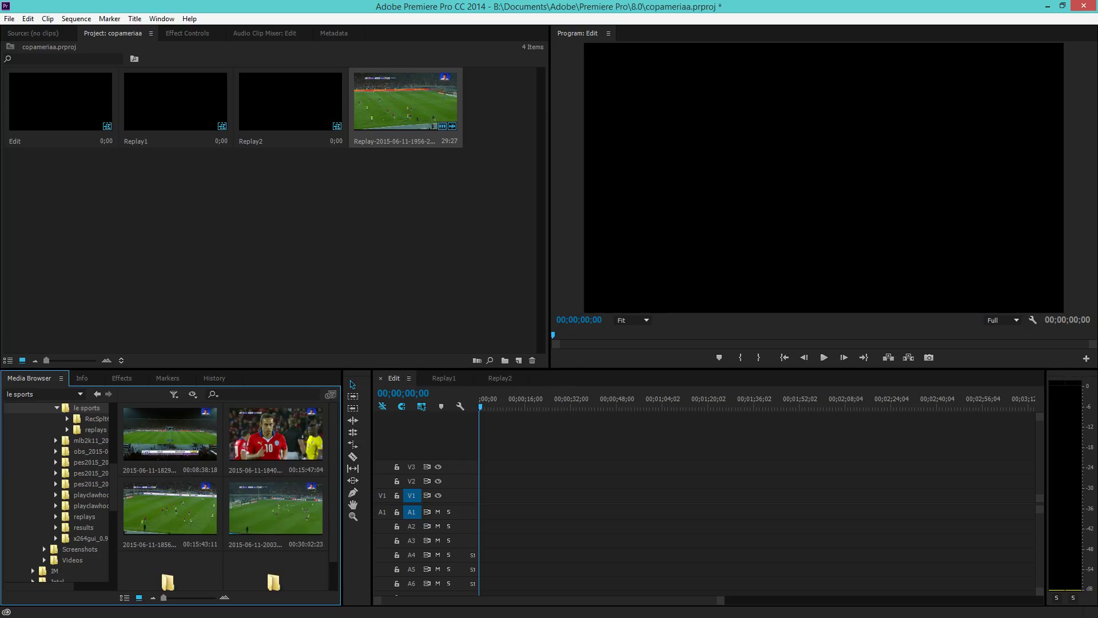
scroll(228, 496, down, 1)
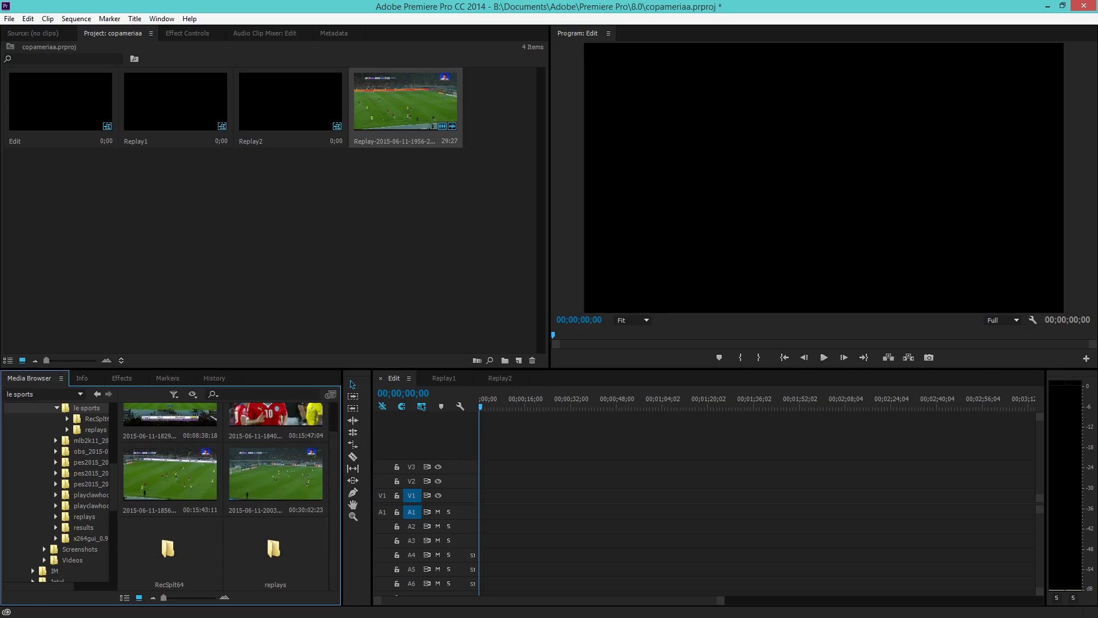
scroll(229, 496, up, 1)
click(293, 501)
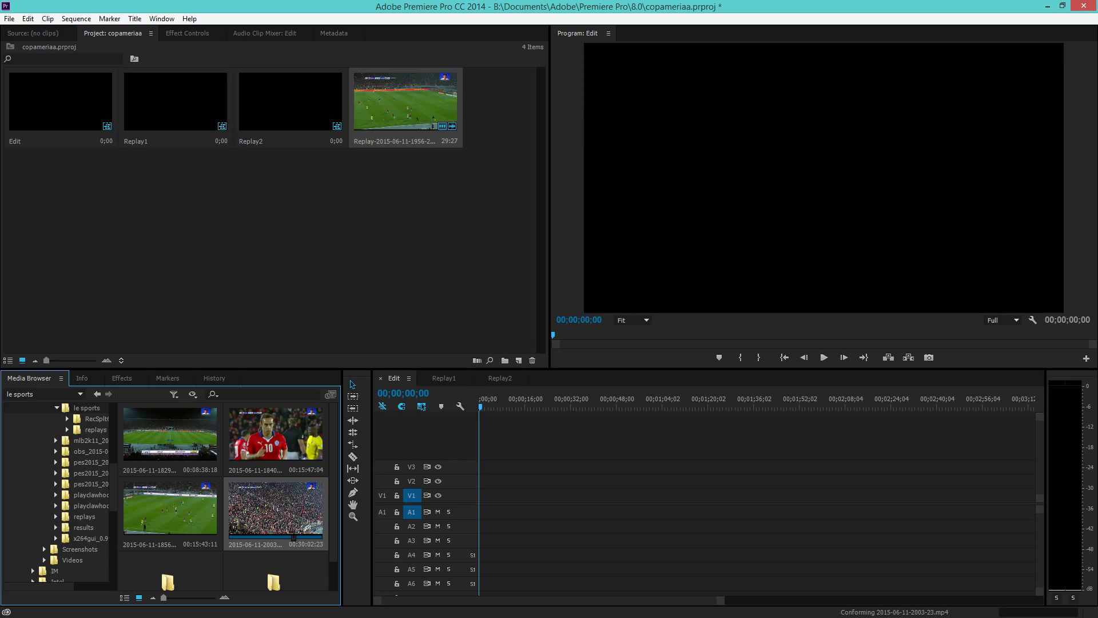
drag(294, 509, 487, 504)
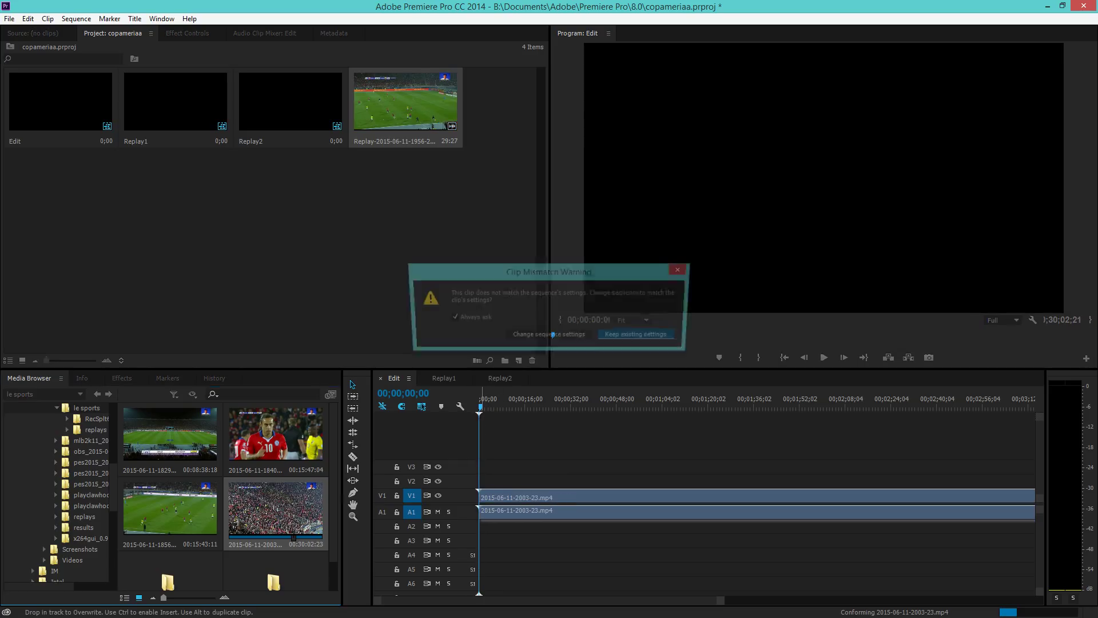
click(549, 336)
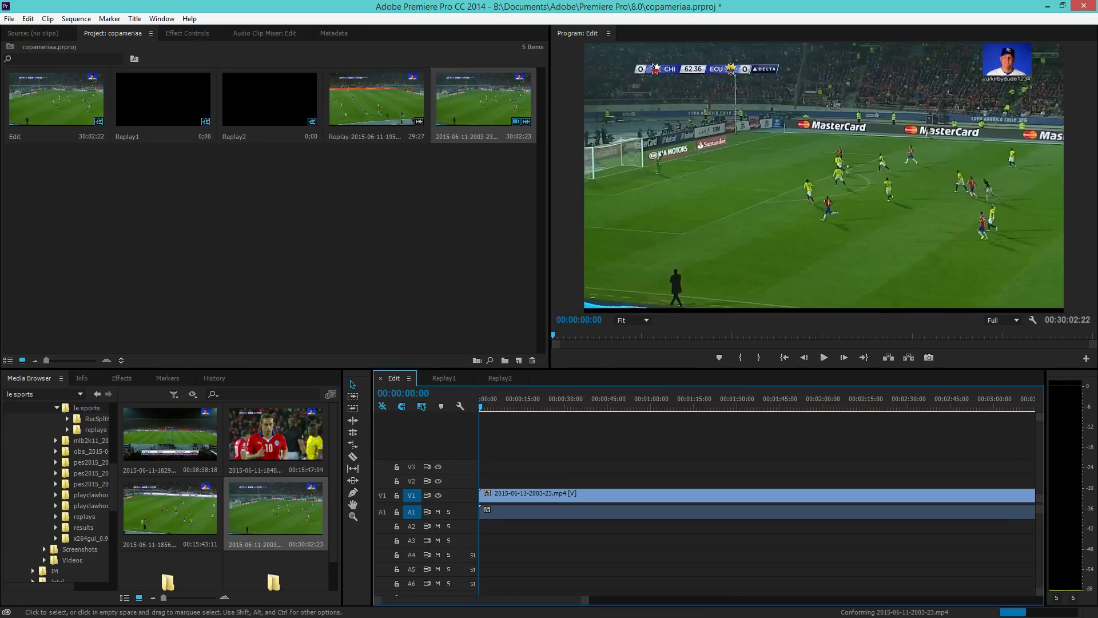
- Split the match recording in the Edit sequence at 00:23:32:27 with the Razor tool
drag(481, 406, 580, 407)
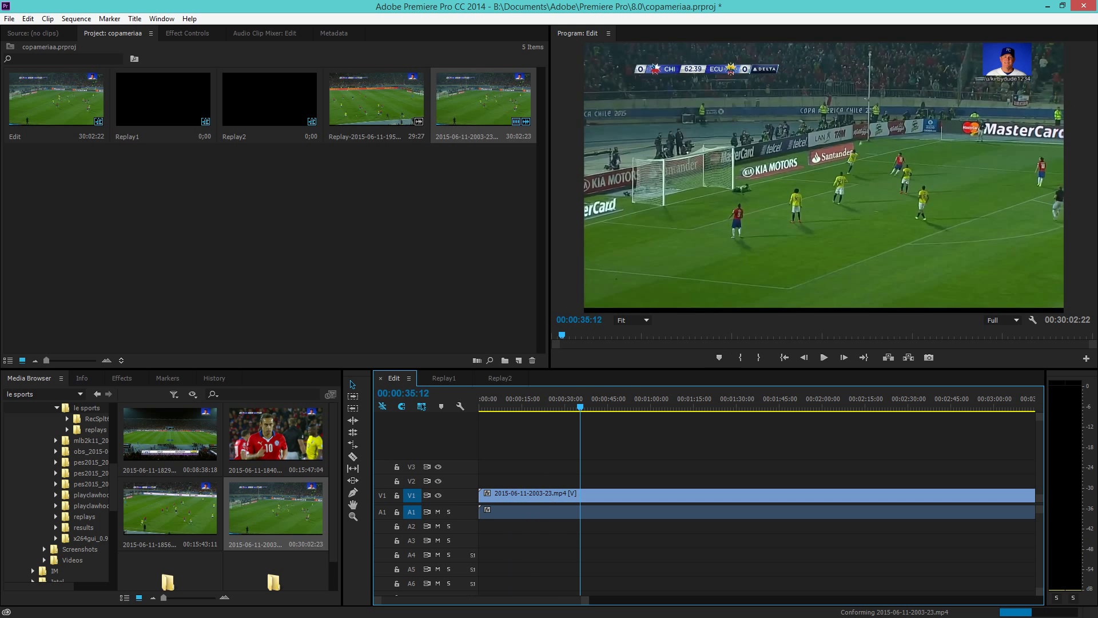
drag(562, 335, 975, 335)
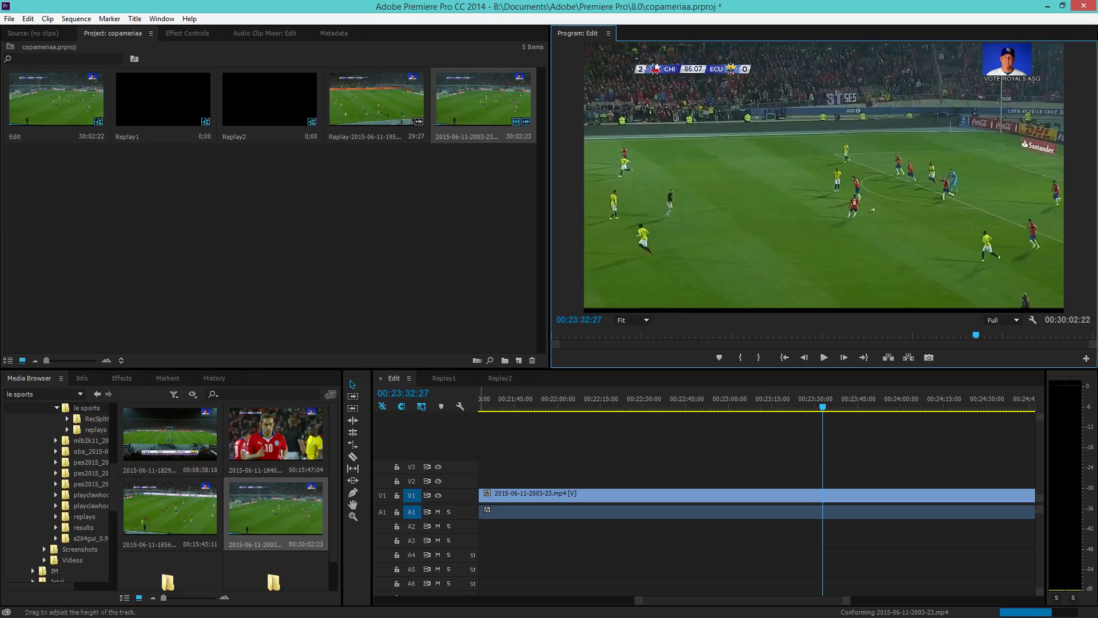
click(353, 456)
click(823, 496)
click(353, 384)
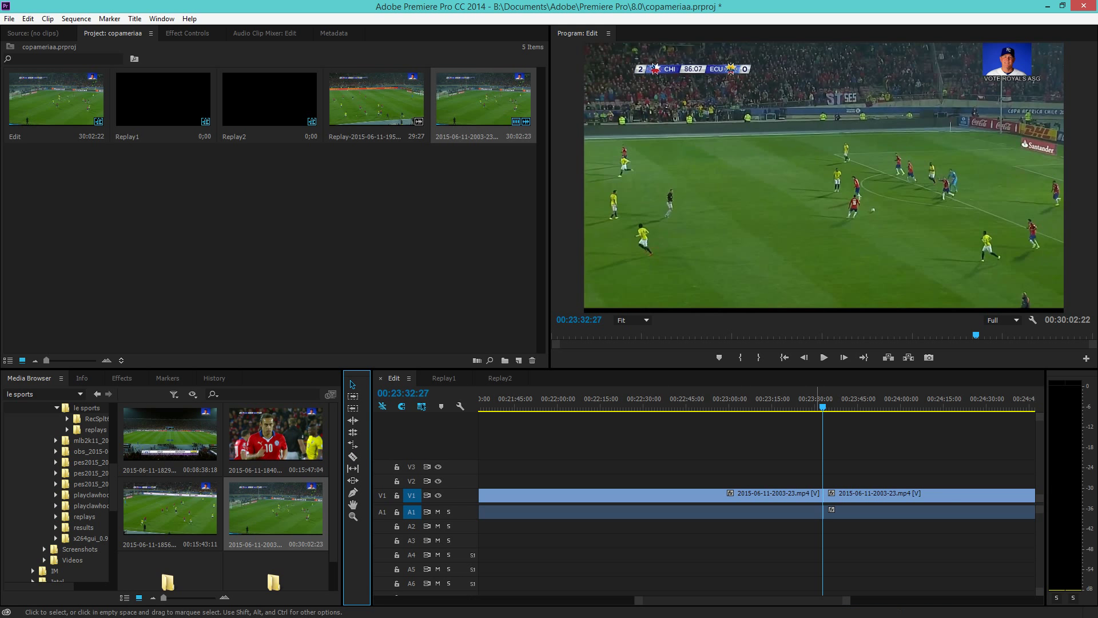
- Split the match recording again at 00:23:43:26, where the close-up of the player in red begins
drag(847, 599, 804, 600)
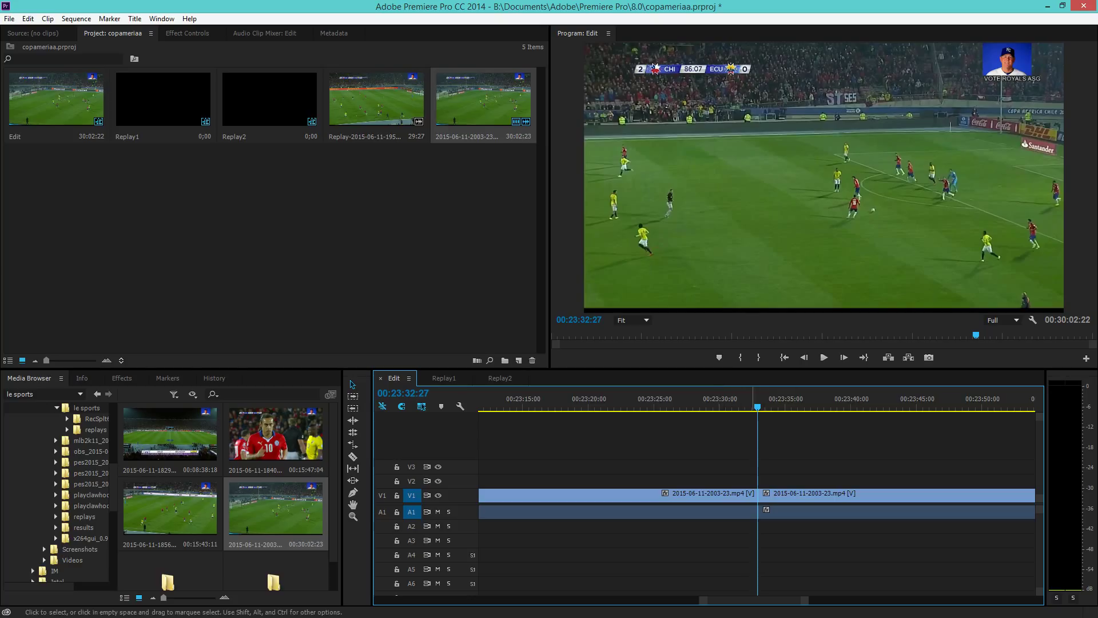
drag(757, 408, 978, 408)
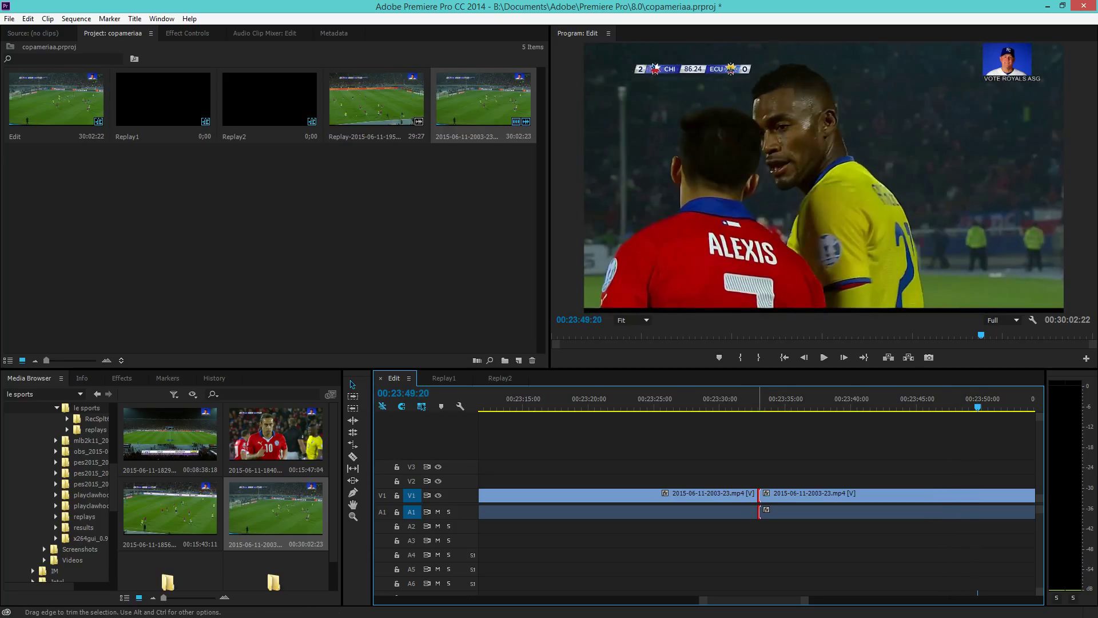
click(842, 497)
drag(979, 407, 901, 407)
key(space)
click(353, 456)
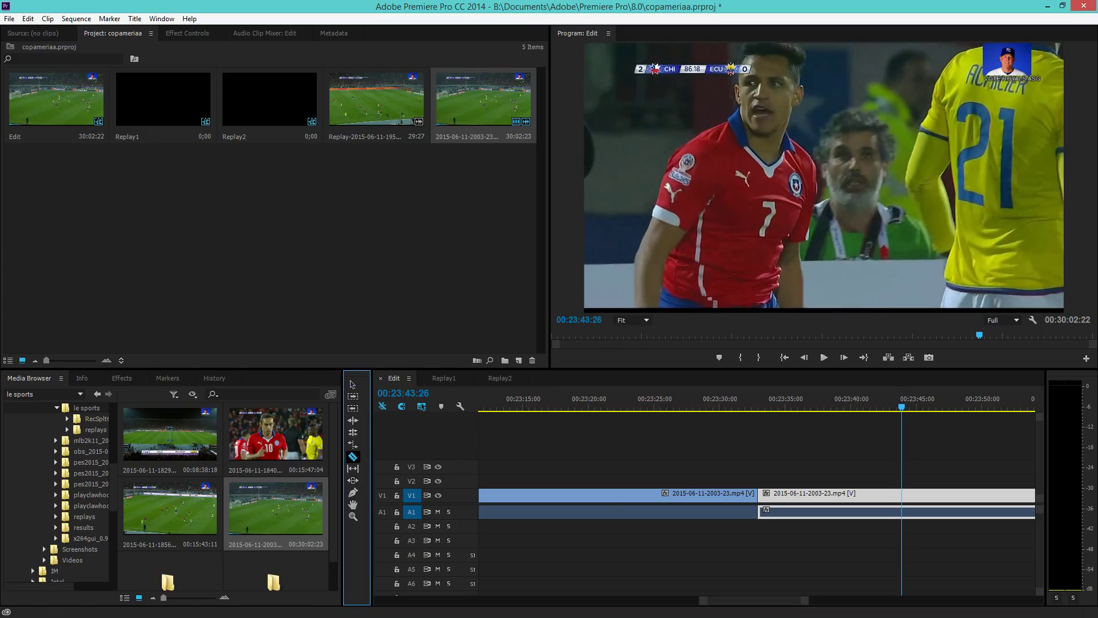
click(901, 495)
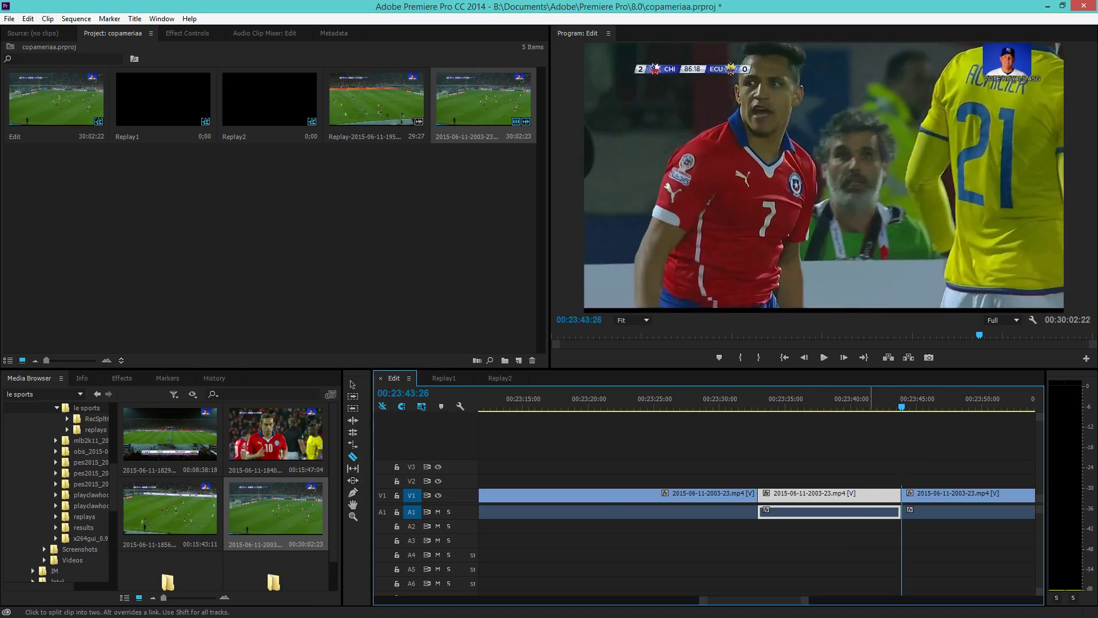
- Find the end of the replay-worthy moment and split the recording at 00:23:56:04
key(space)
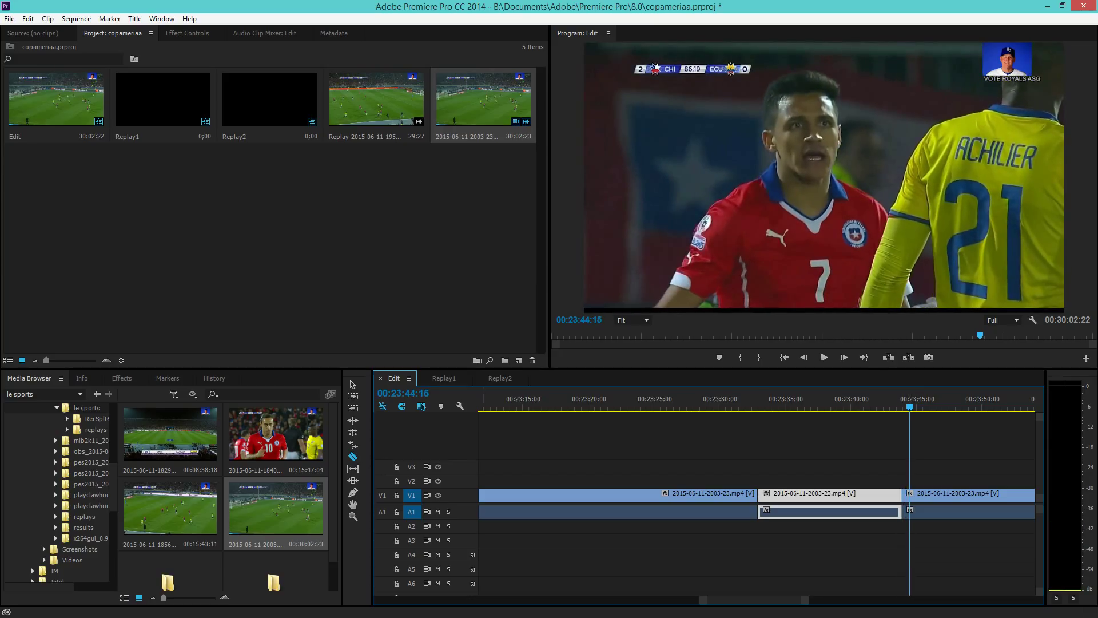
drag(768, 600, 772, 600)
drag(589, 407, 850, 403)
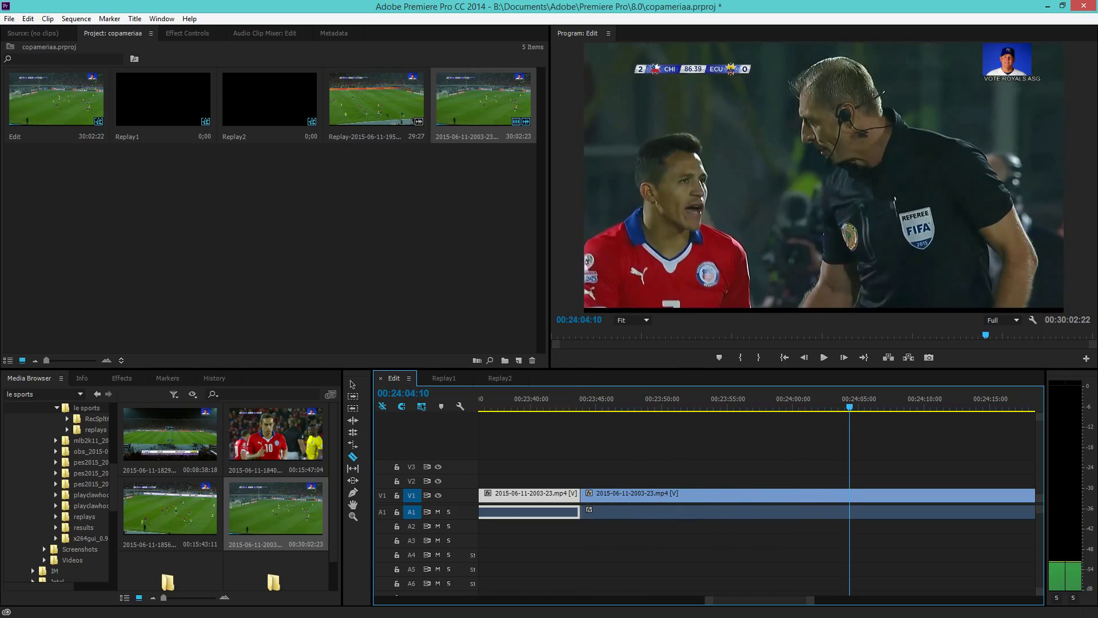
drag(849, 403, 742, 403)
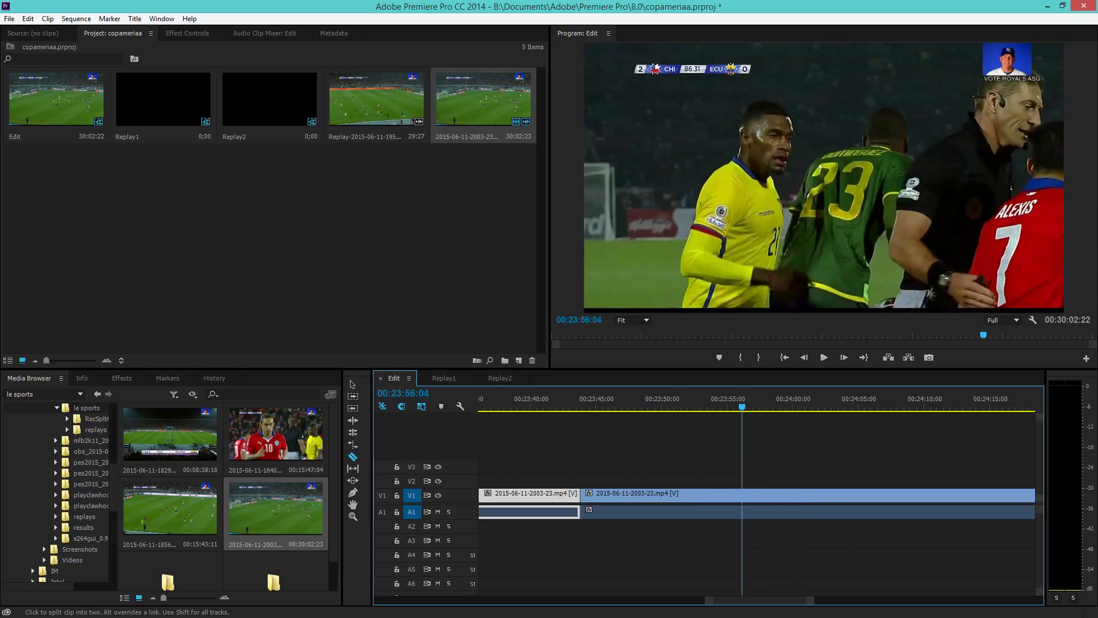
click(742, 495)
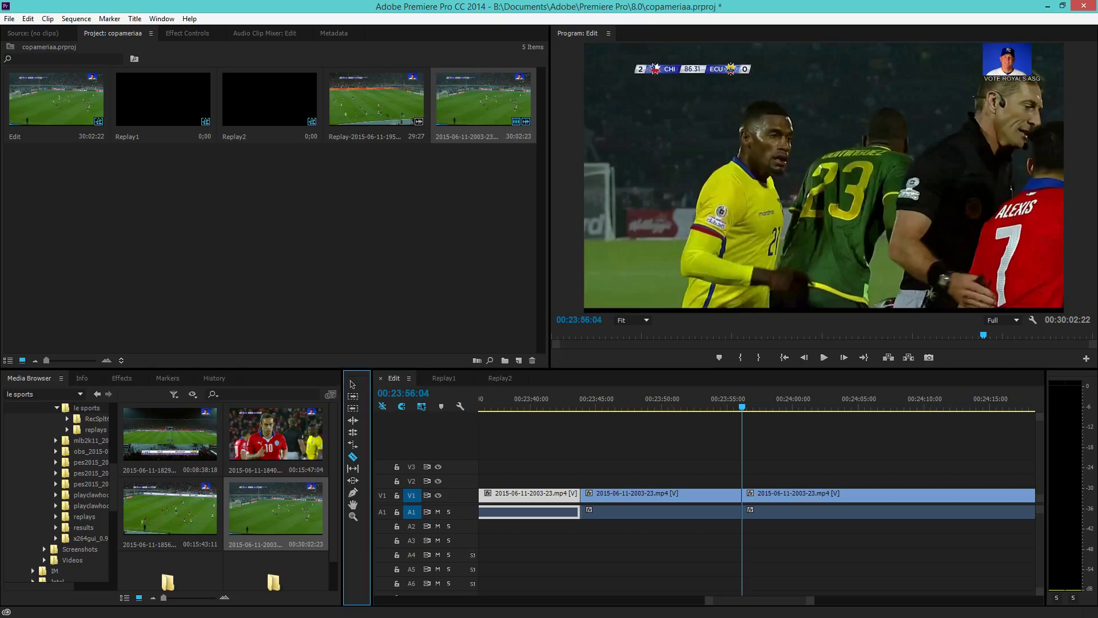
- Copy the segment between 00:23:43:26 and 00:23:56:04 from the Edit sequence into the Replay1 sequence
click(353, 384)
click(598, 496)
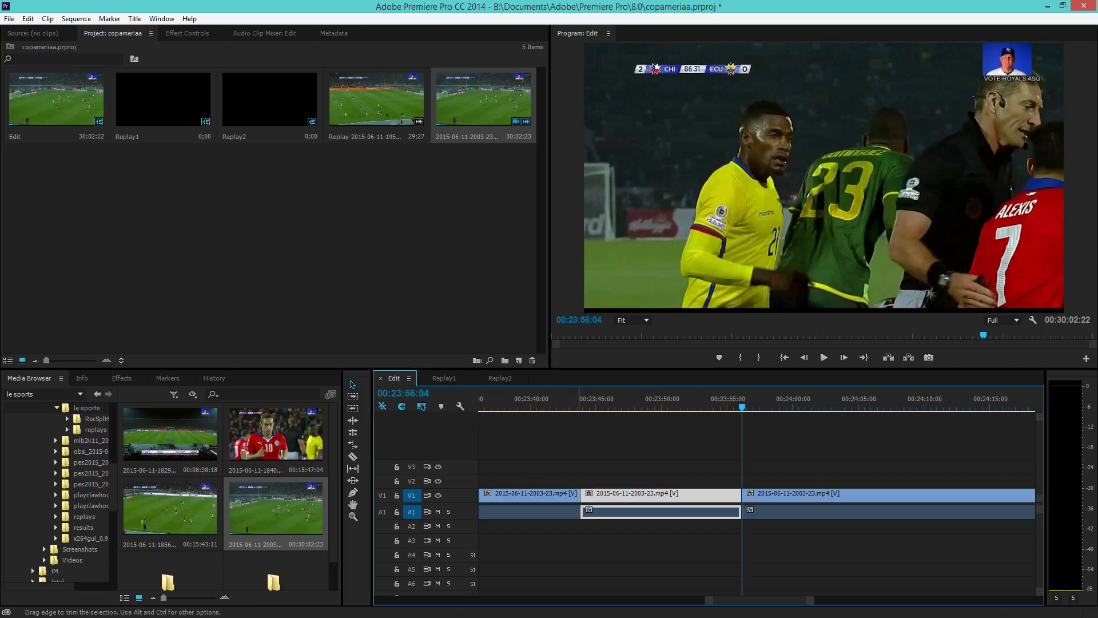
key(ctrl+c)
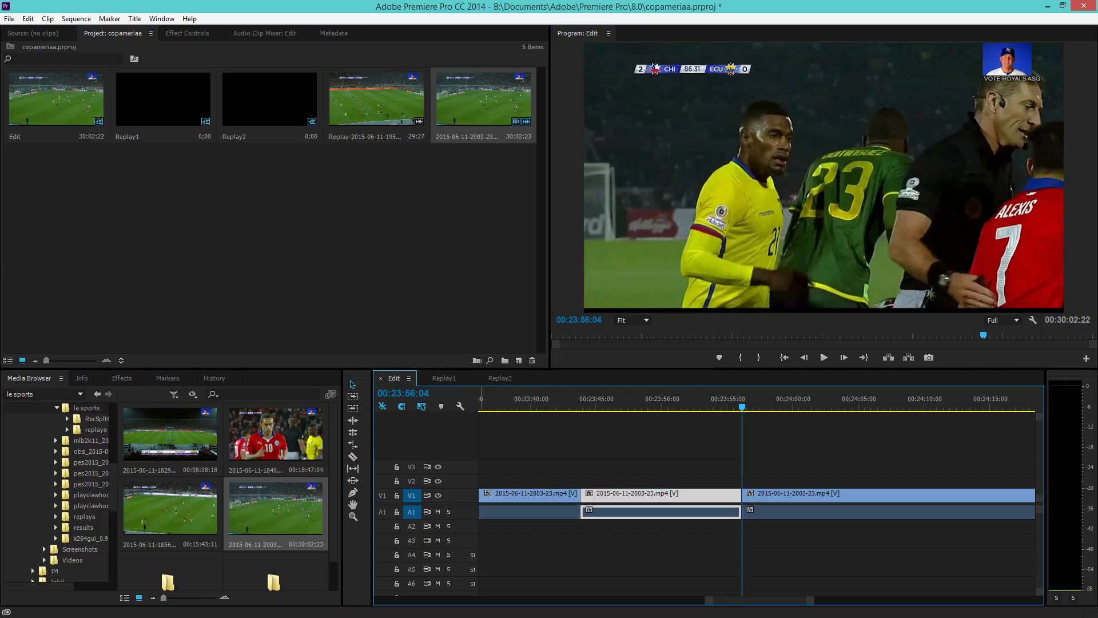
click(443, 378)
key(ctrl+v)
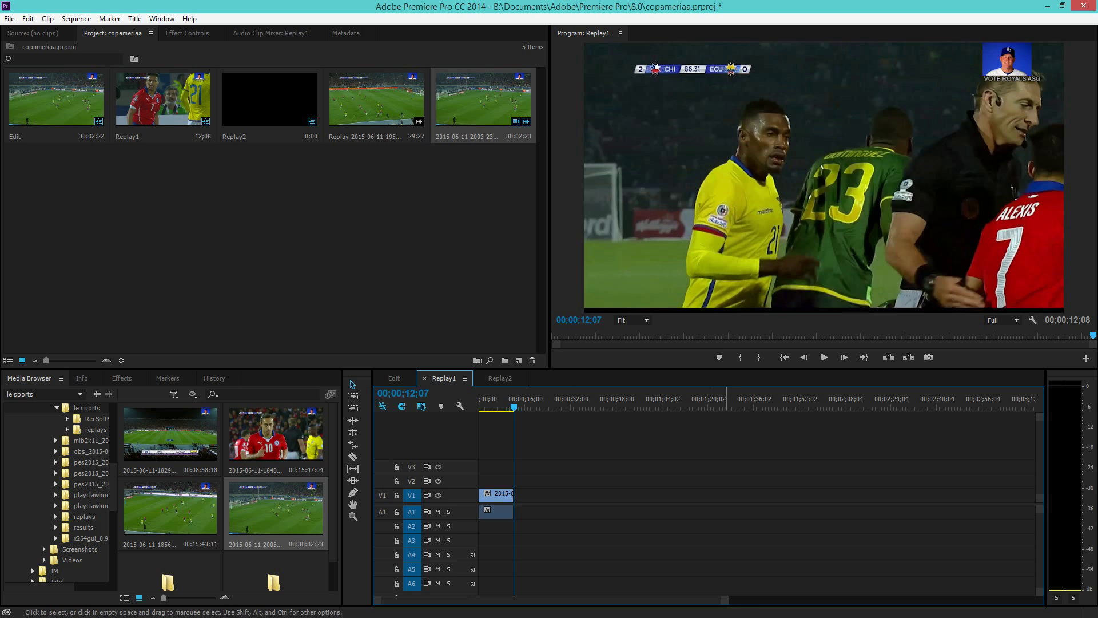
- Play through the pasted clip in Replay1 and return the playhead to the start of the sequence
drag(725, 600, 518, 600)
key(equal)
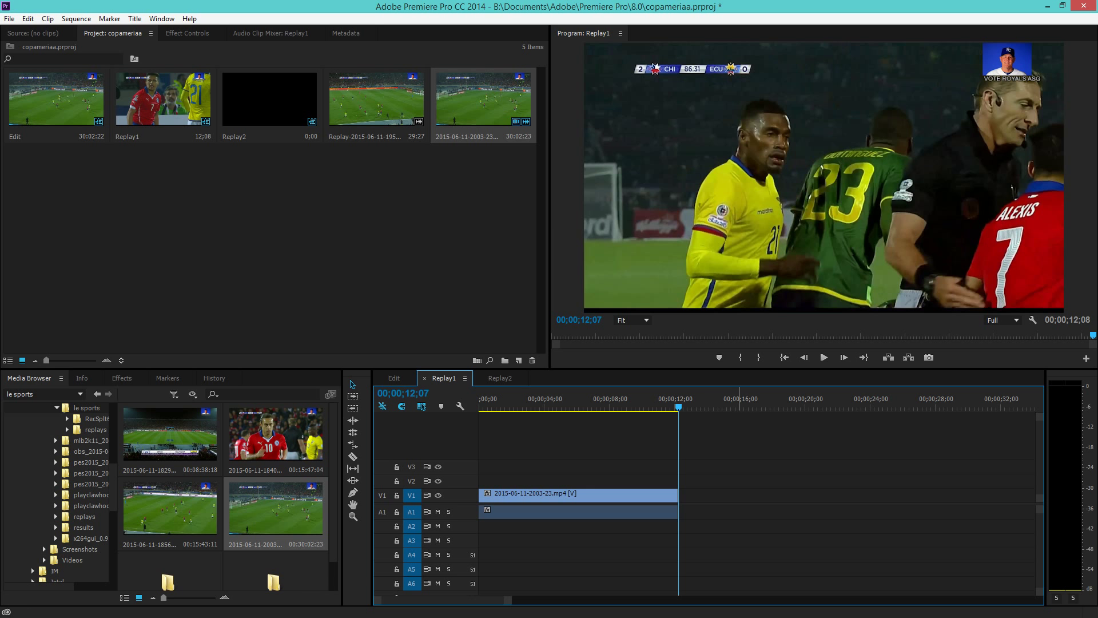
drag(679, 406, 490, 406)
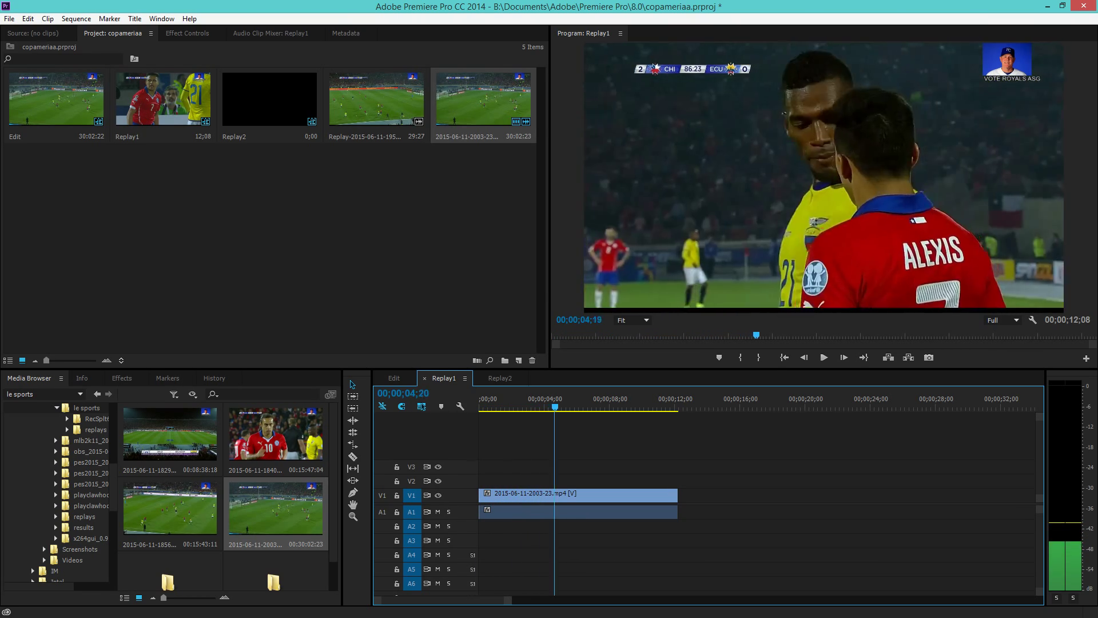
drag(627, 406, 480, 407)
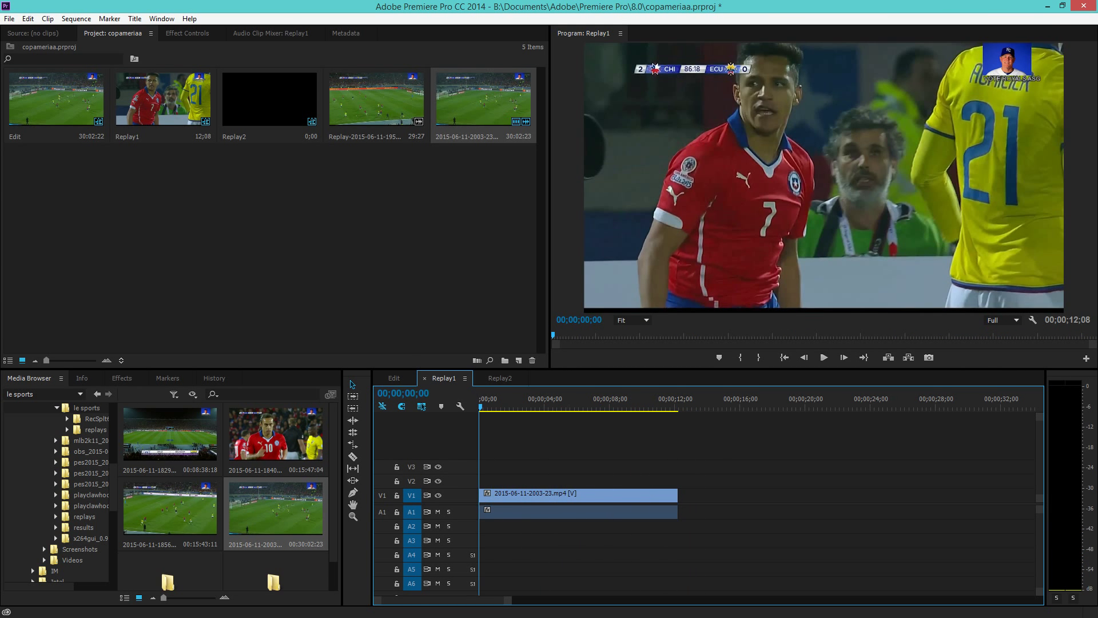
- Open the media export settings for the Replay1 sequence and choose the Replay preset
click(9, 18)
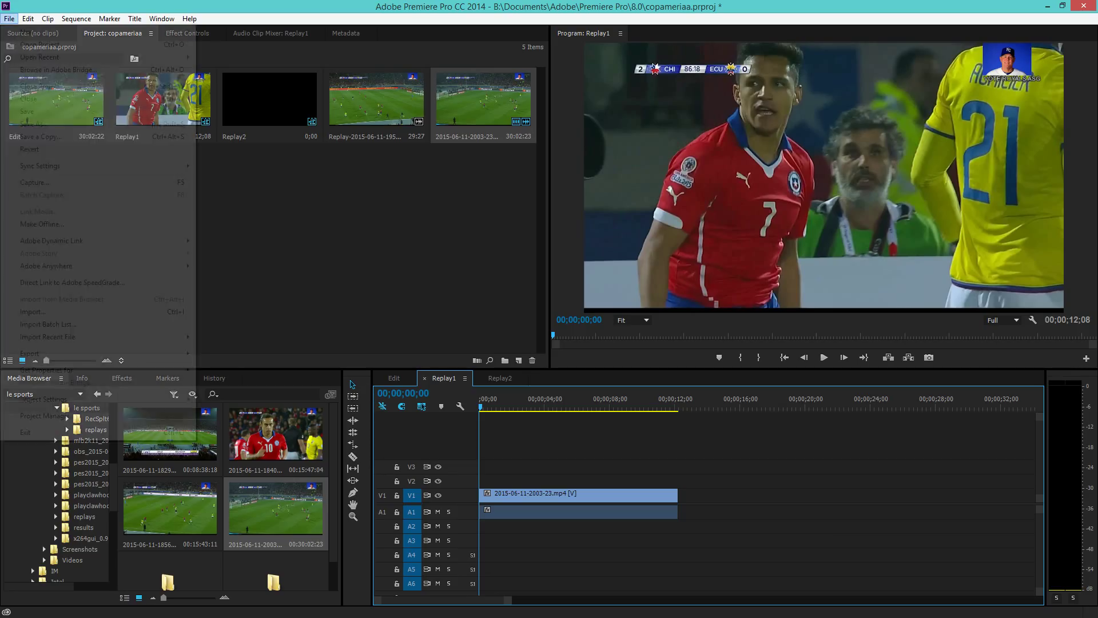
mouse_move(114, 353)
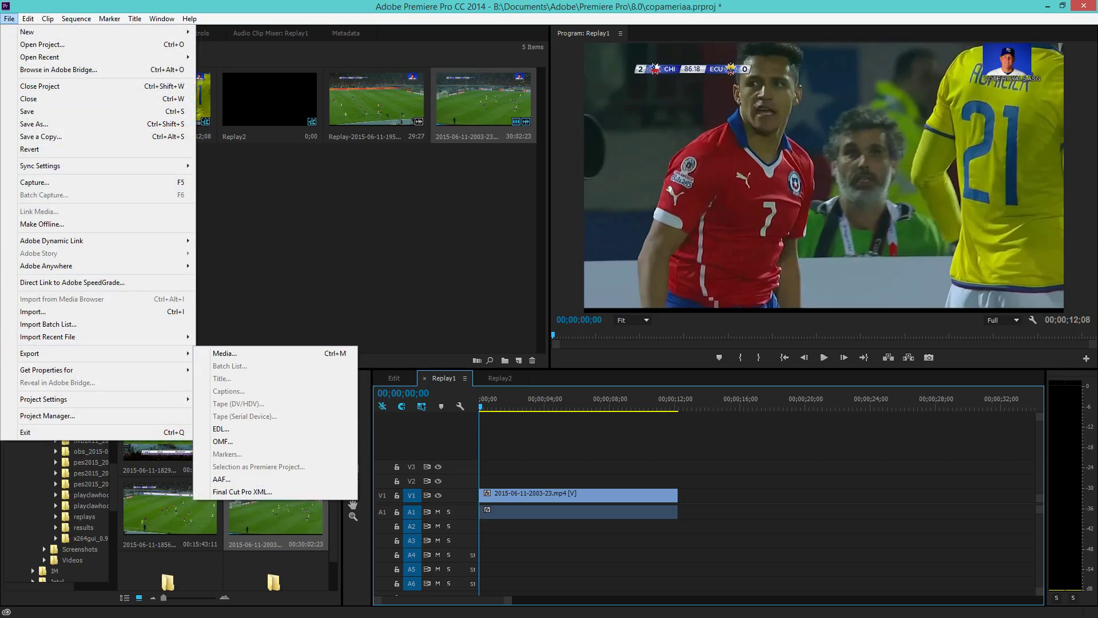
click(217, 353)
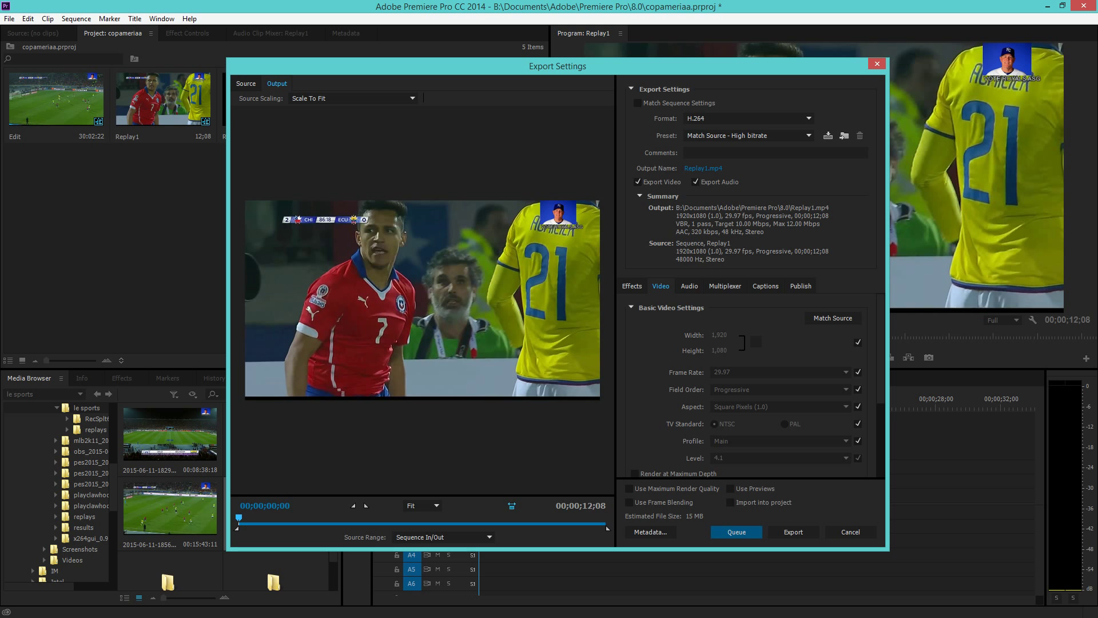
click(795, 136)
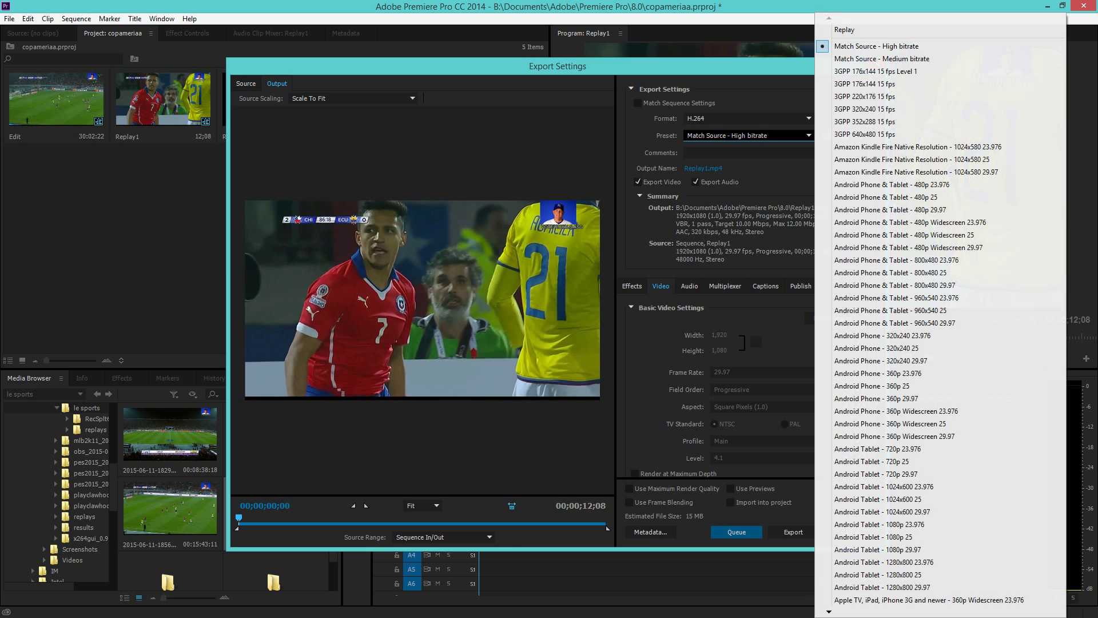
click(858, 29)
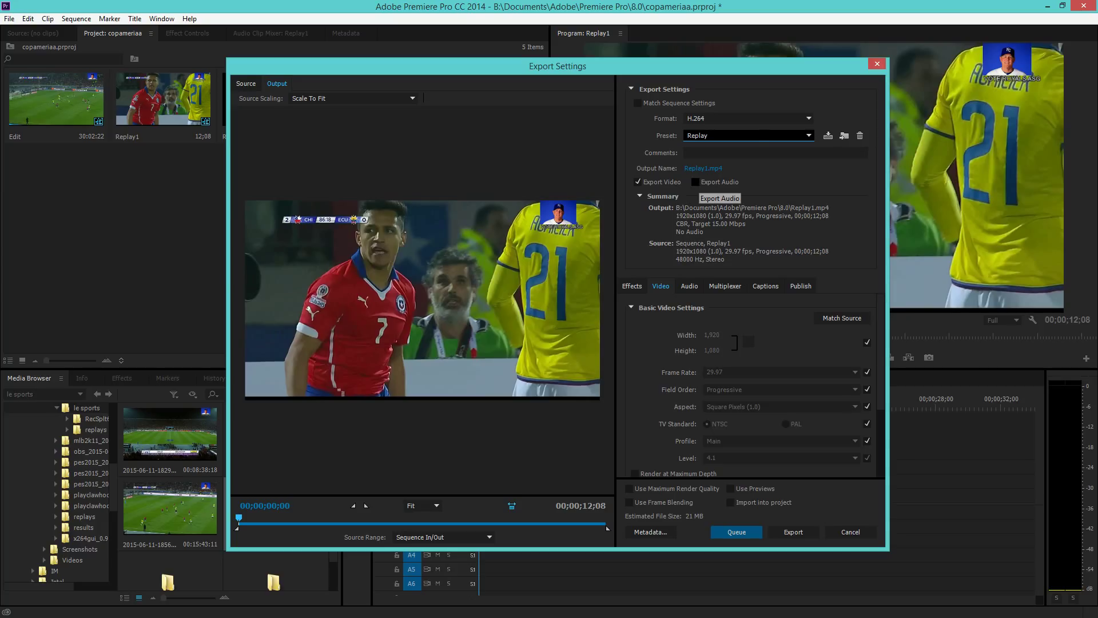
- Review the available export formats, the video settings and the bitrate encoding options of the Replay preset
click(743, 118)
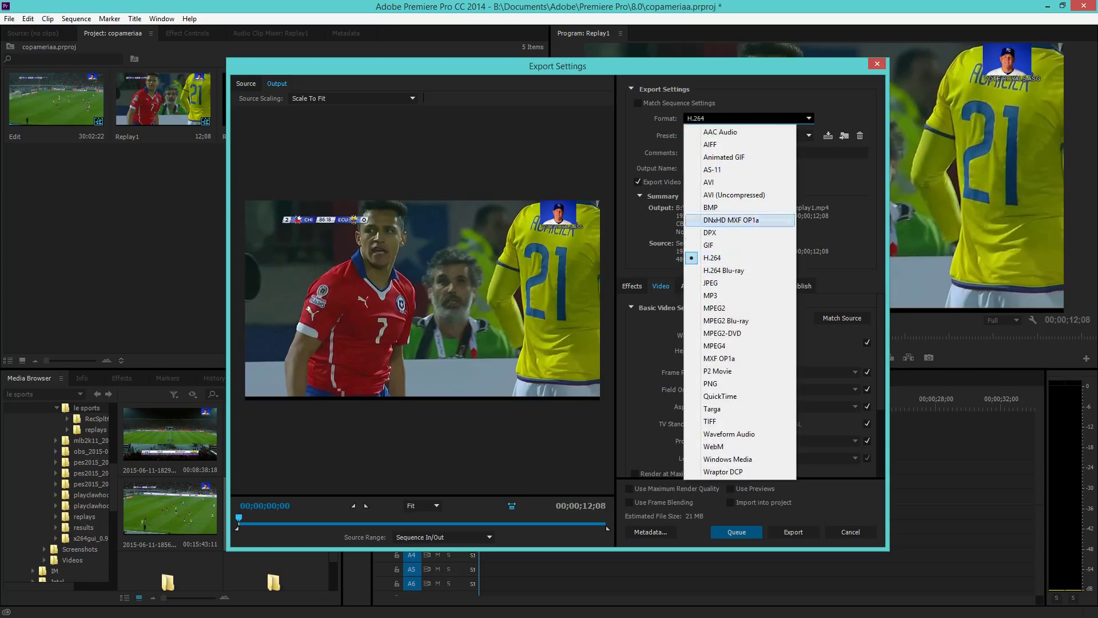
click(835, 232)
scroll(749, 389, down, 3)
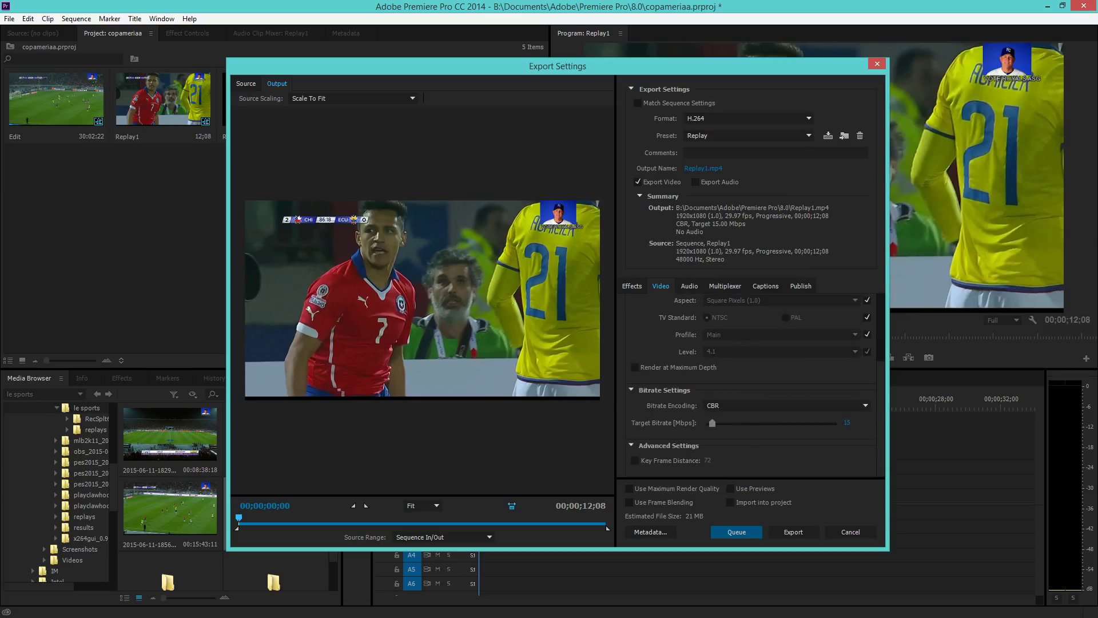
click(786, 406)
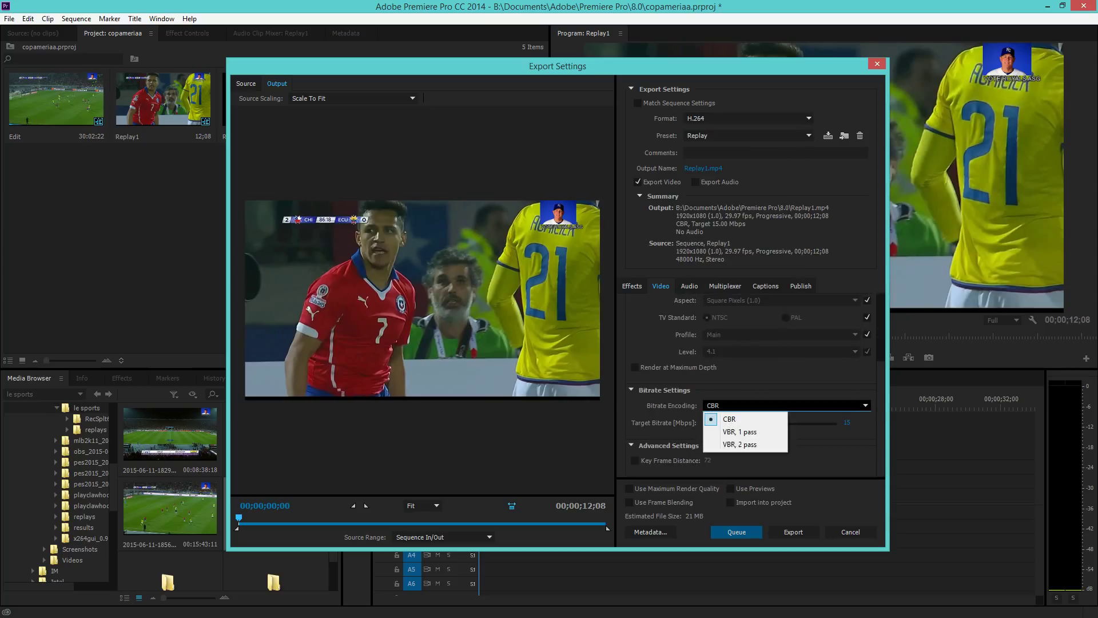
click(823, 438)
scroll(749, 389, up, 4)
scroll(749, 389, down, 4)
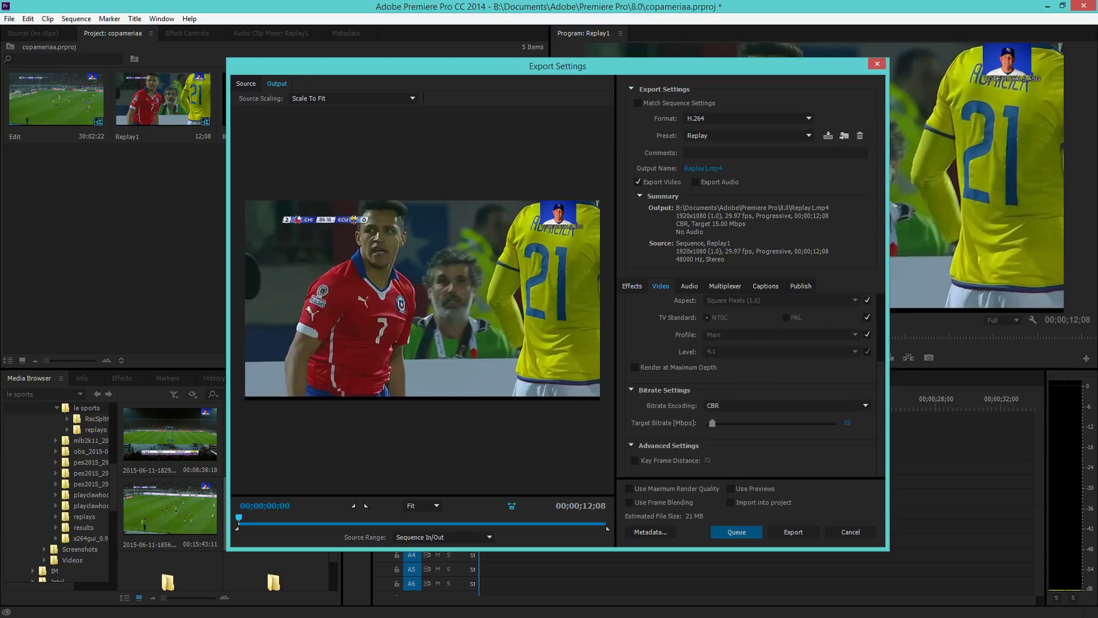
- Try VBR, 1 pass bitrate encoding, switch back to CBR, and reselect the Replay preset
click(786, 405)
click(745, 431)
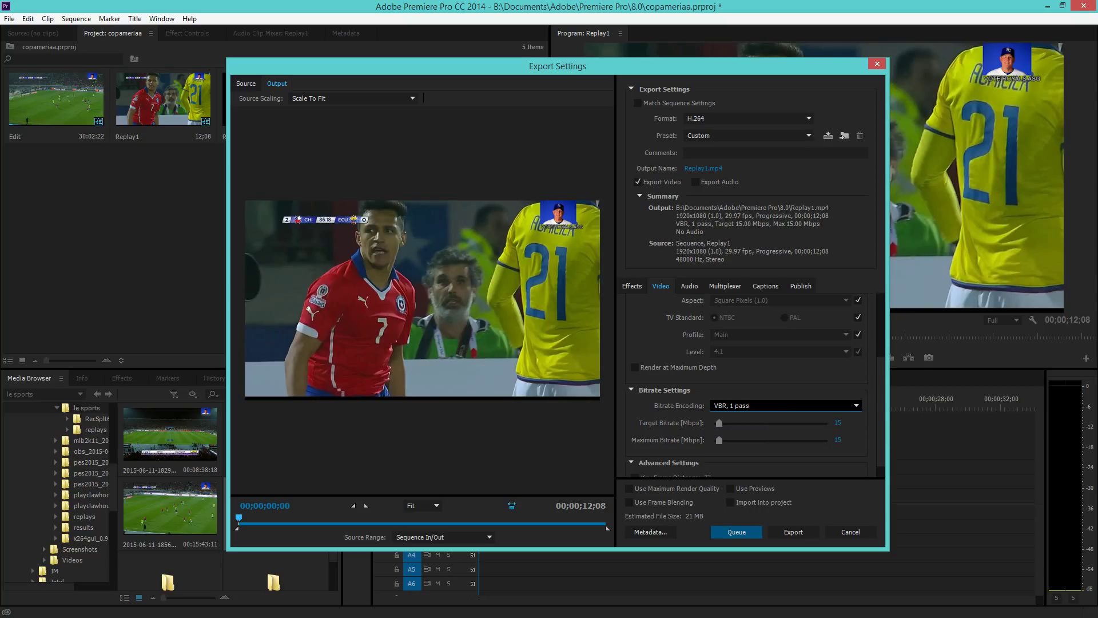
click(786, 405)
click(743, 418)
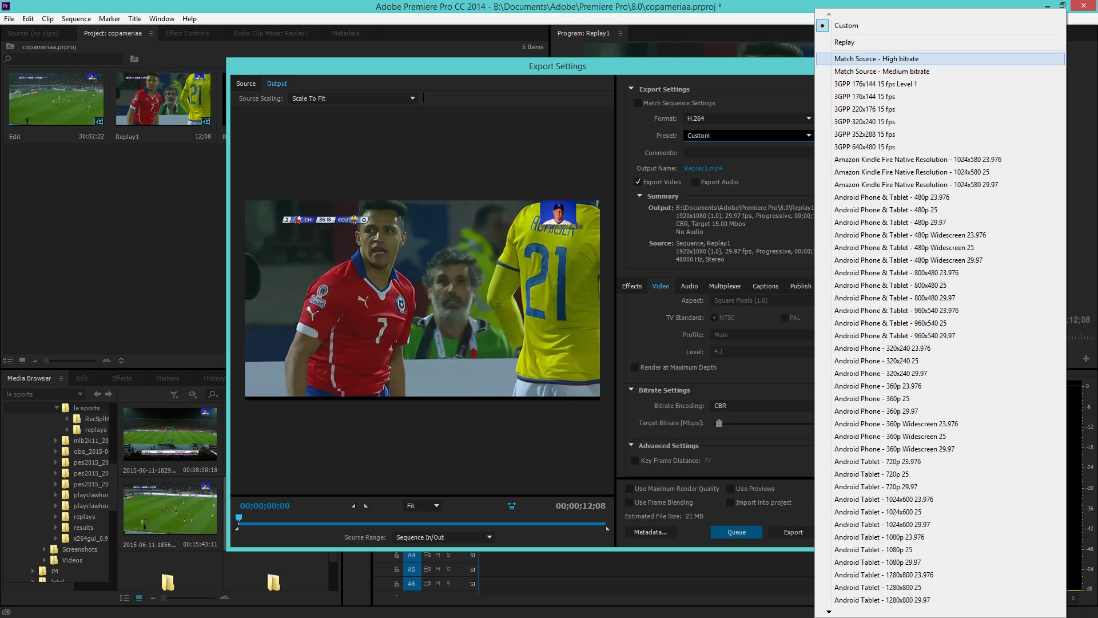
click(858, 43)
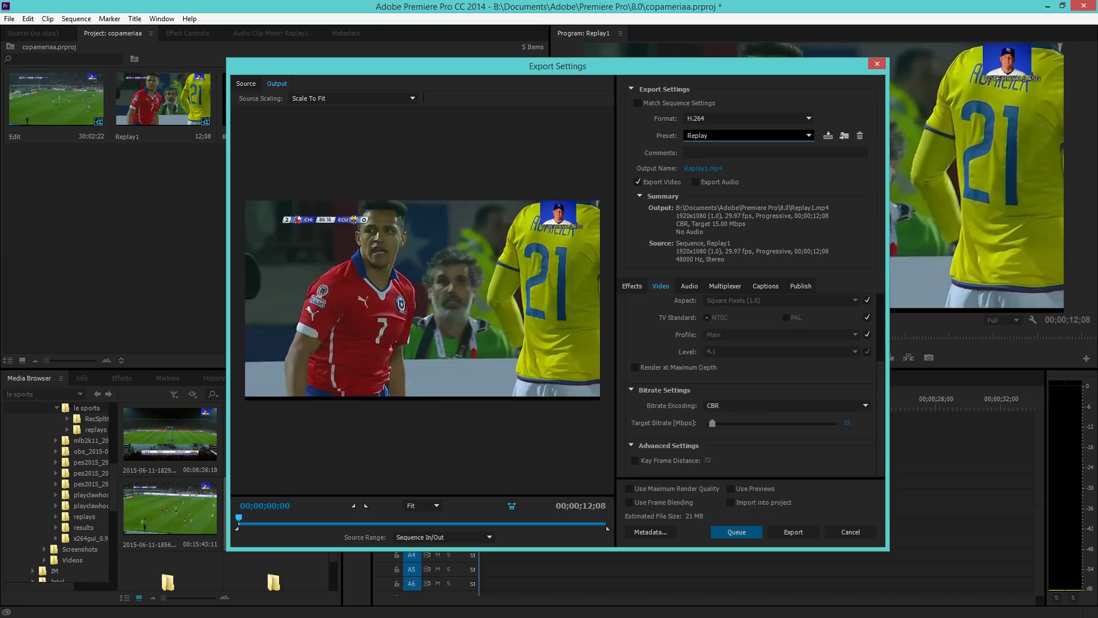
- Review the video, audio, multiplexer, captions and publish settings of the Replay preset for the Replay1 export
scroll(759, 381, up, 4)
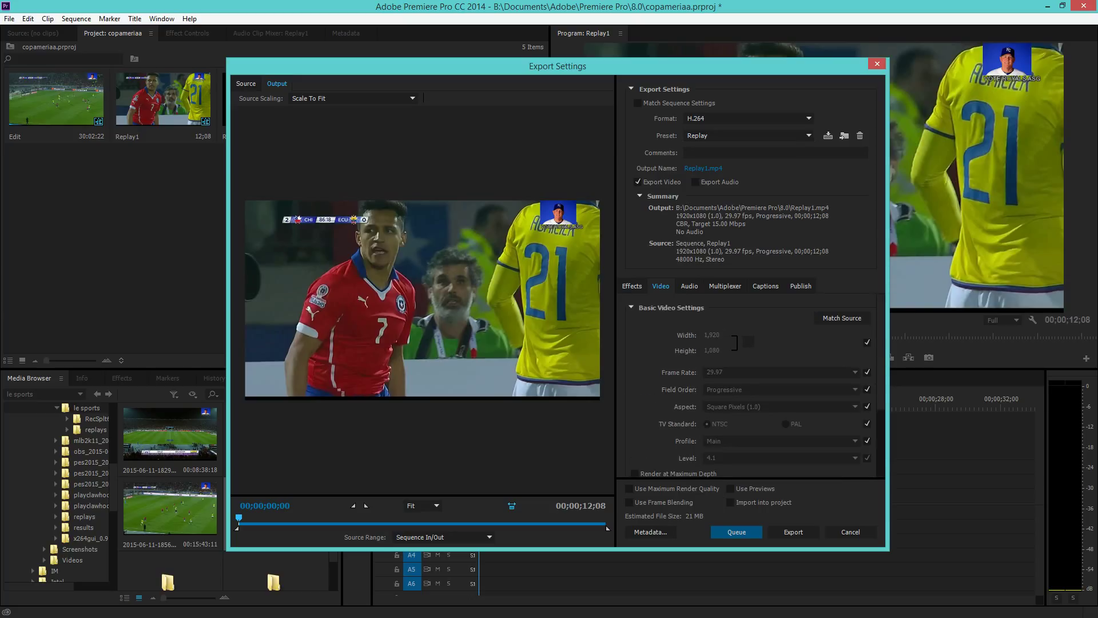
click(765, 286)
click(725, 286)
click(689, 286)
click(660, 285)
click(690, 286)
click(725, 286)
click(765, 286)
click(800, 286)
click(766, 286)
click(725, 286)
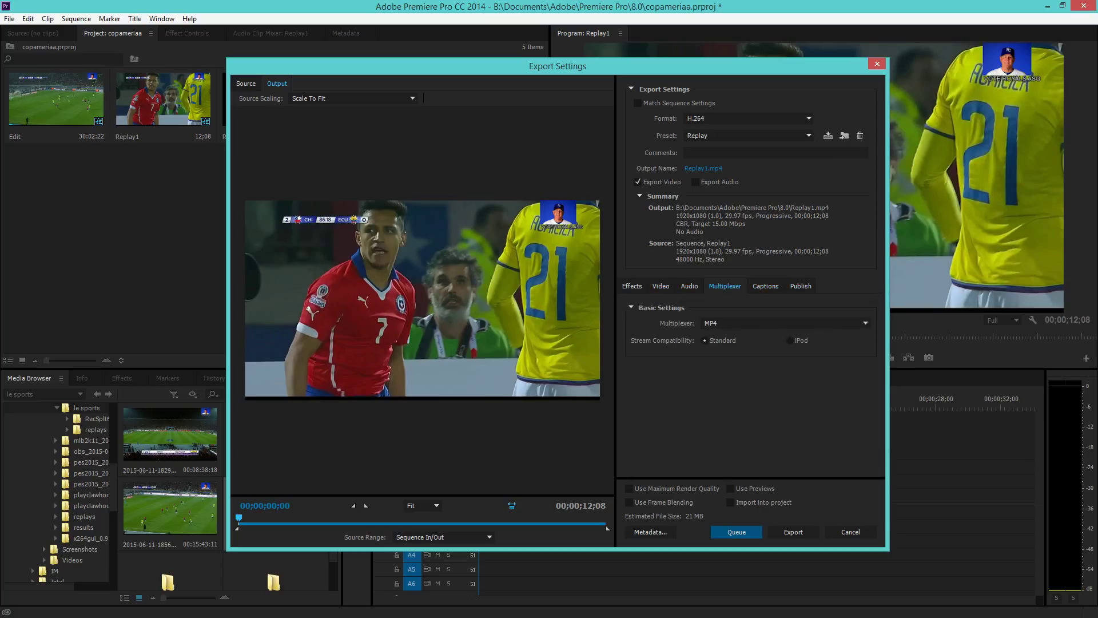
- Check the available multiplexer options, the audio settings and the bitrate encoding settings of the H.264 export
click(737, 324)
click(737, 323)
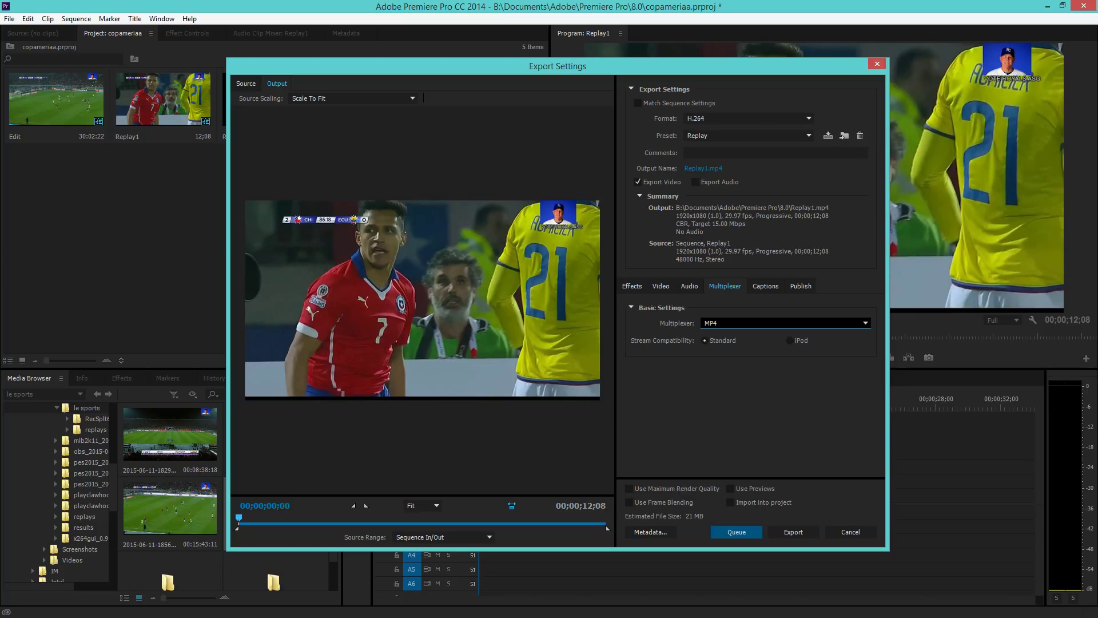
click(738, 324)
click(738, 323)
click(660, 286)
click(689, 286)
click(661, 286)
scroll(724, 333, down, 2)
scroll(758, 378, down, 3)
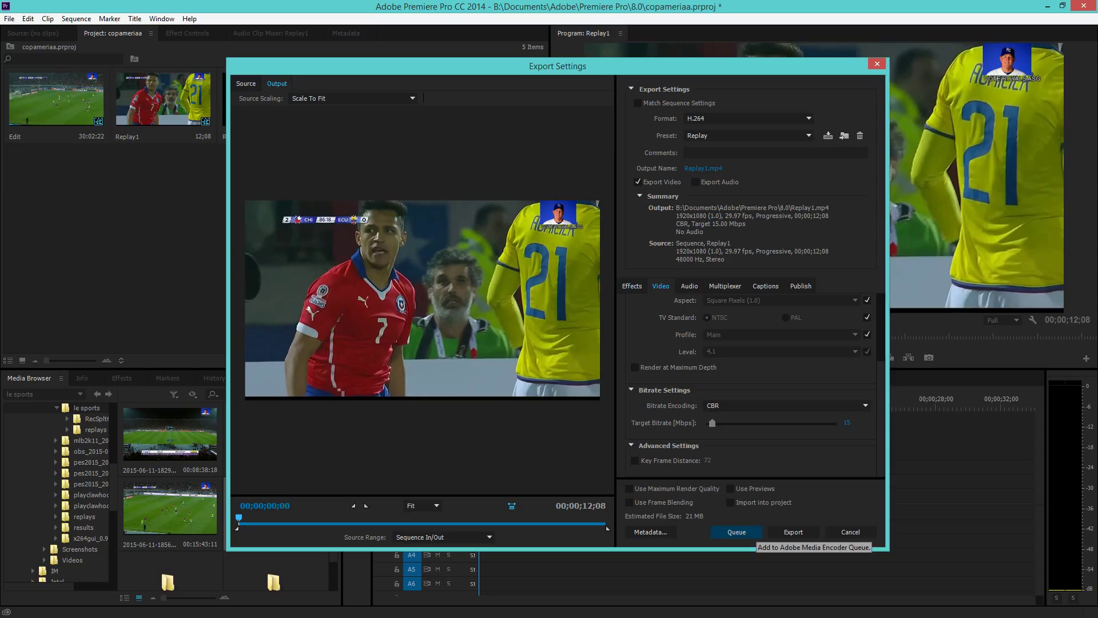
- Preview a later frame of Replay1, send the export to the Adobe Media Encoder queue, and check its output file and status
drag(239, 517, 368, 517)
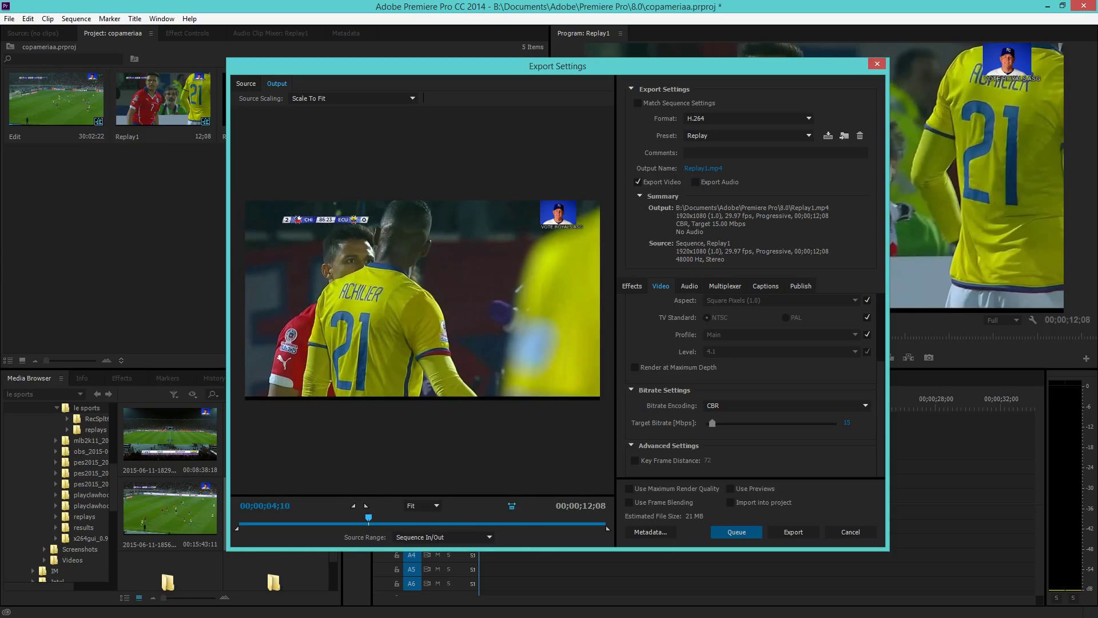
click(736, 532)
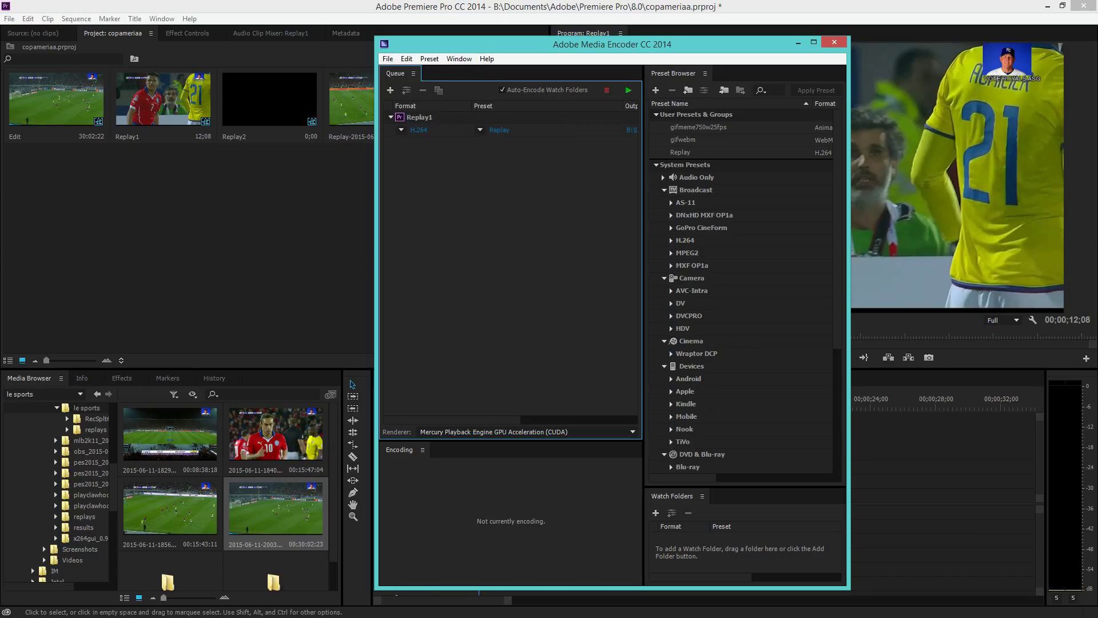
drag(457, 420, 576, 420)
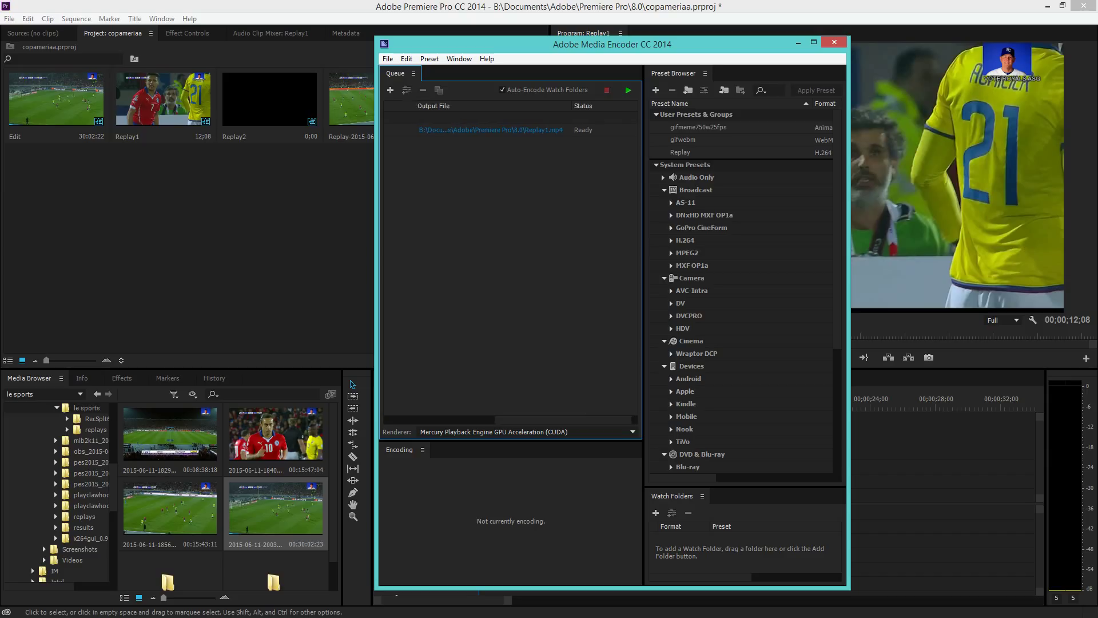
drag(569, 420, 452, 420)
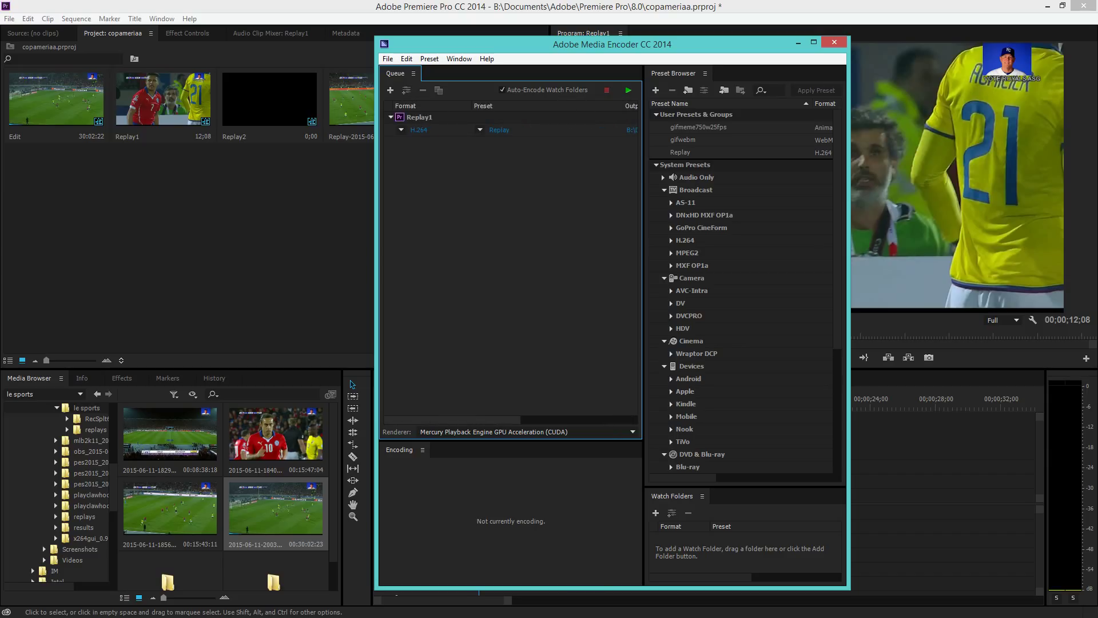
scroll(509, 228, right, 5)
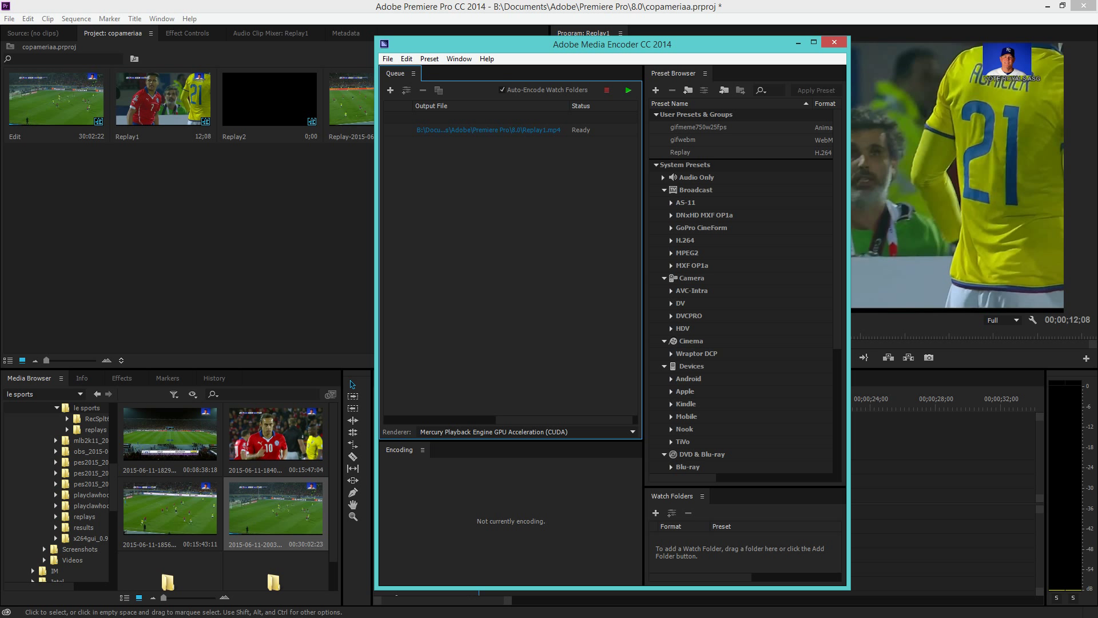
mouse_move(572, 44)
mouse_down()
mouse_move(91, 94)
mouse_move(540, 73)
mouse_move(564, 55)
mouse_up()
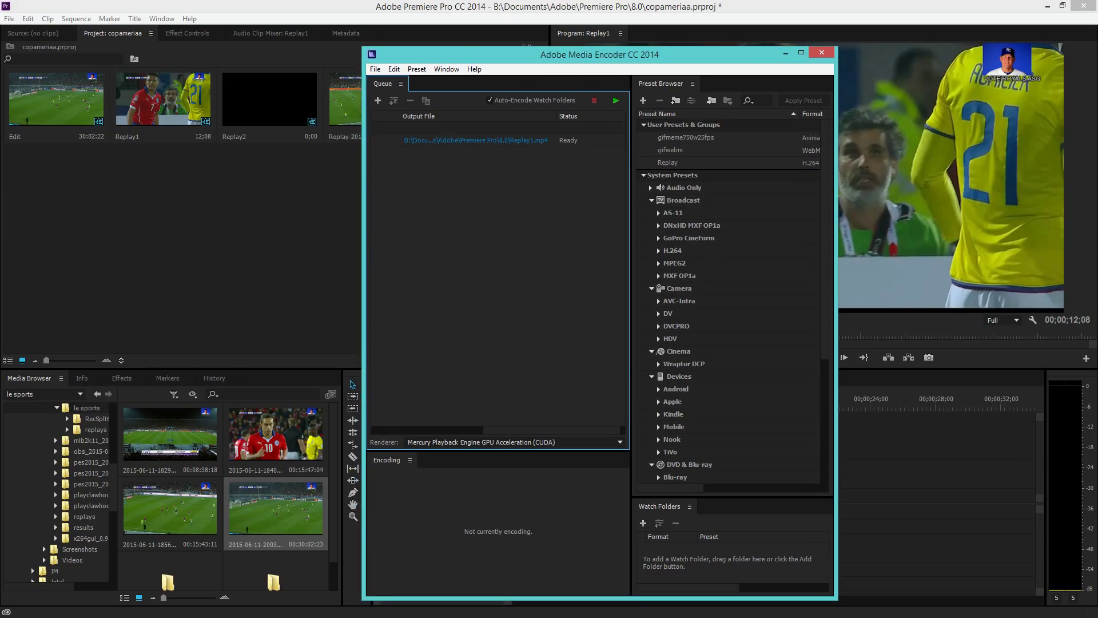
- Save the queued output as Replay1.mp4 in the 8.0 folder and start encoding the queue
click(527, 141)
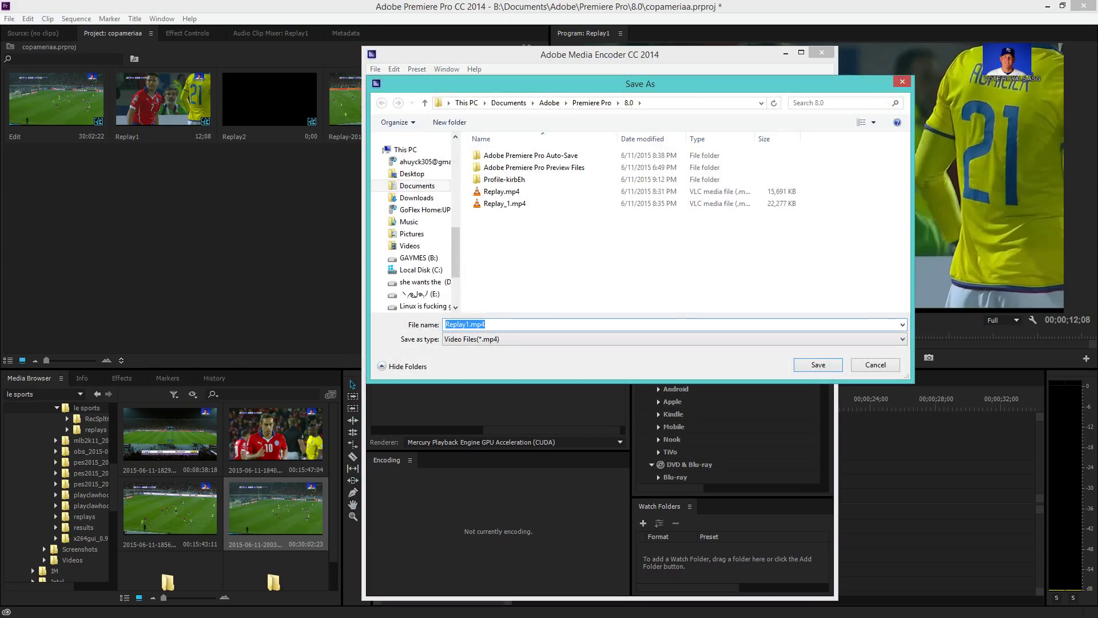
click(549, 252)
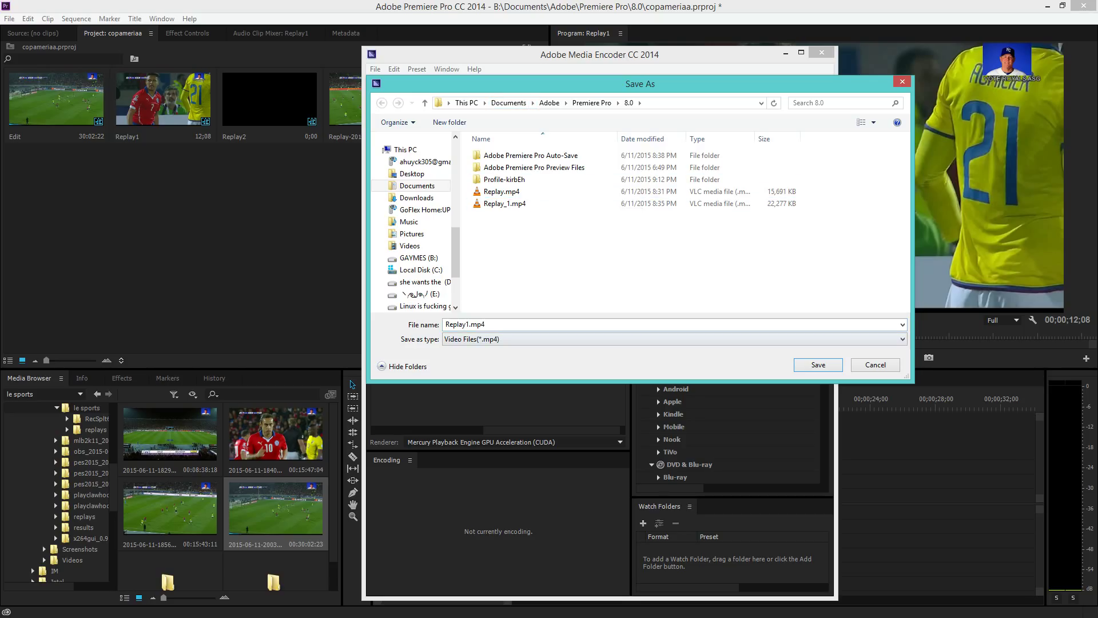
key(Return)
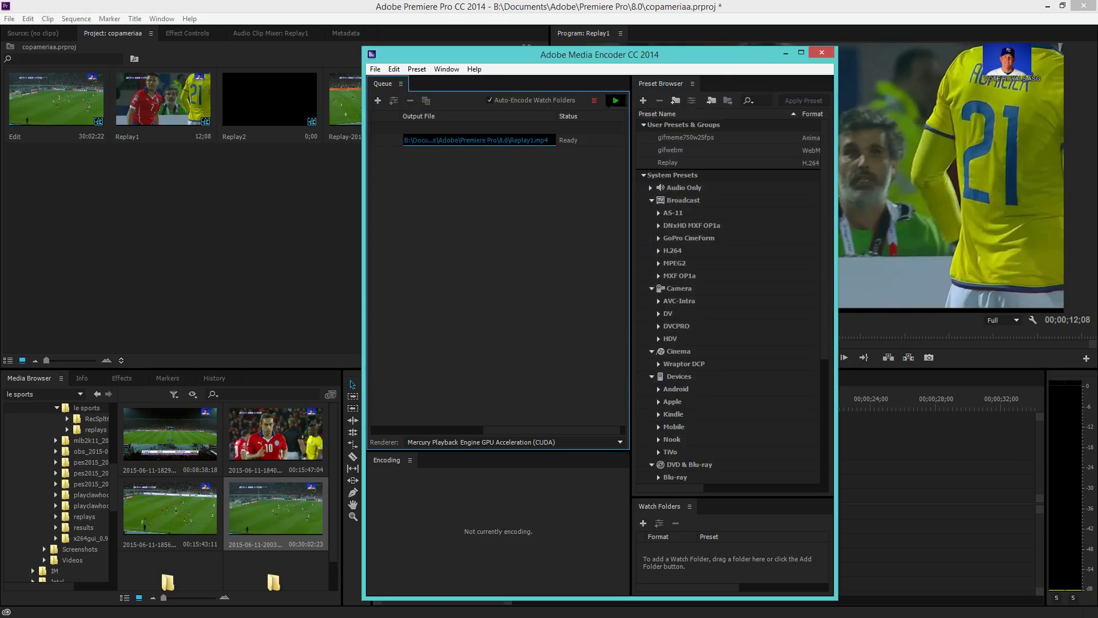
click(615, 101)
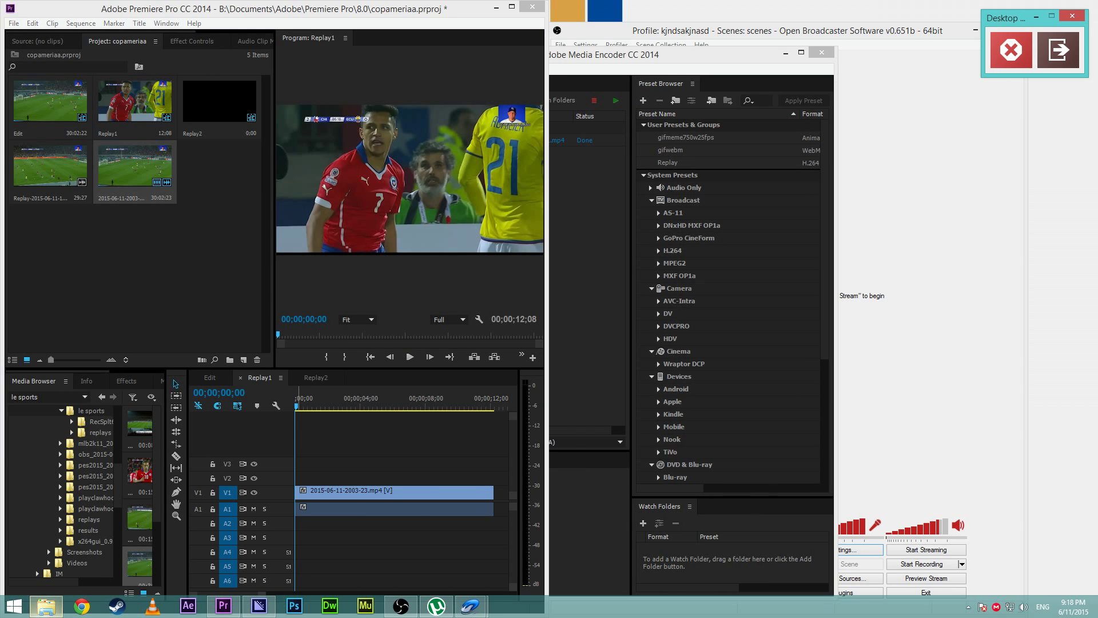
- Open the 8.0 folder that contains the exported Replay1.mp4 from its output file in Adobe Media Encoder
click(46, 606)
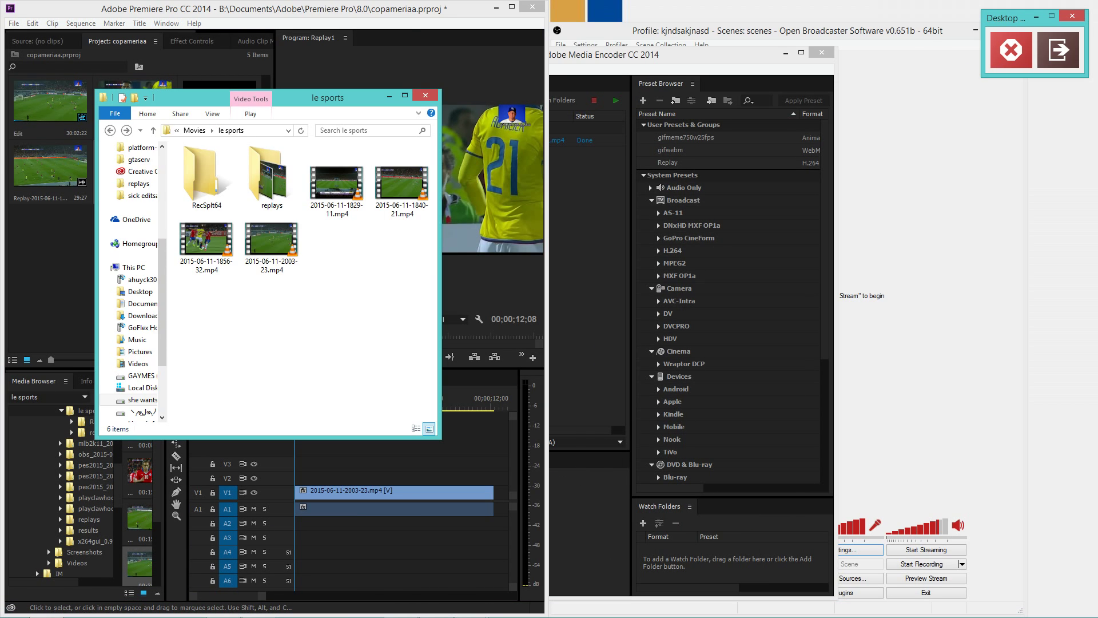
click(280, 9)
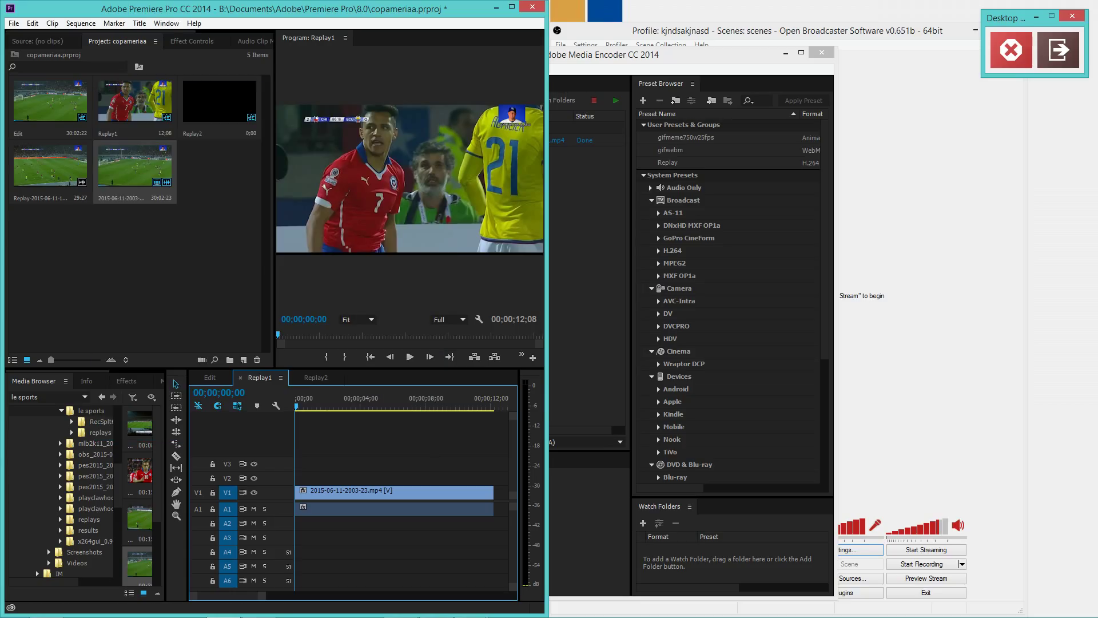
click(589, 194)
click(495, 140)
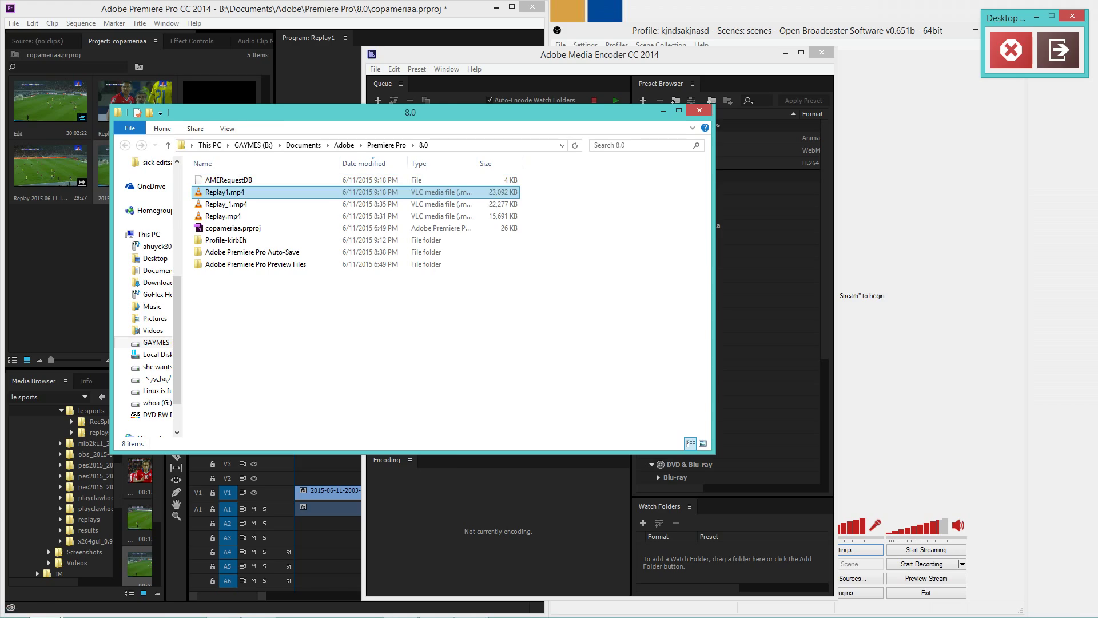
- Play the exported Replay_1.mp4 and Replay1.mp4 files in VLC media player and close the player
key(Down)
key(Return)
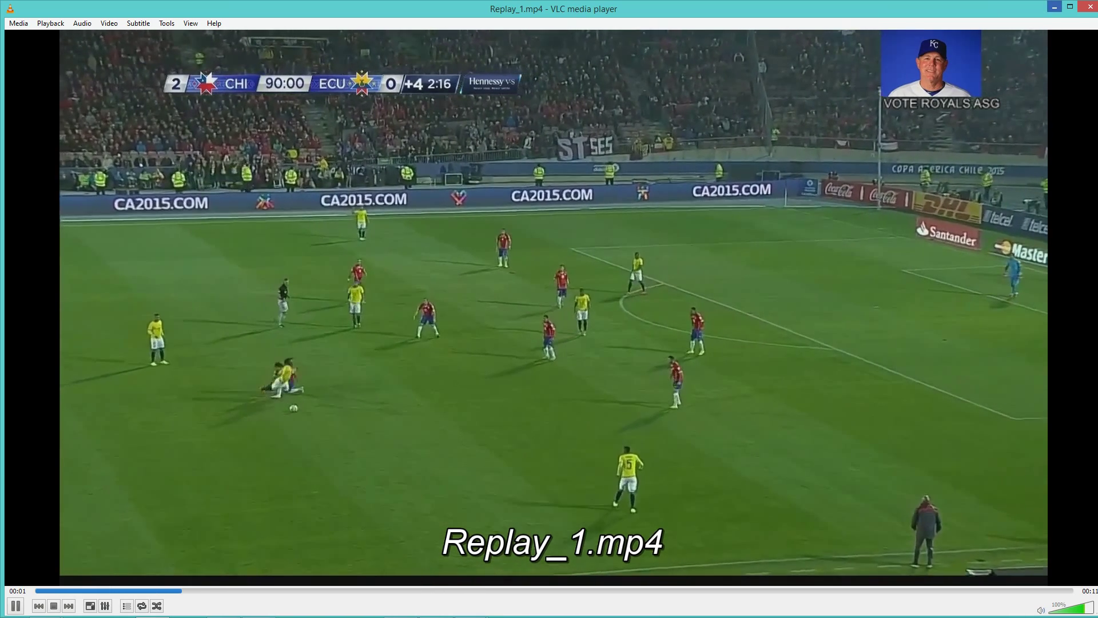
click(1054, 6)
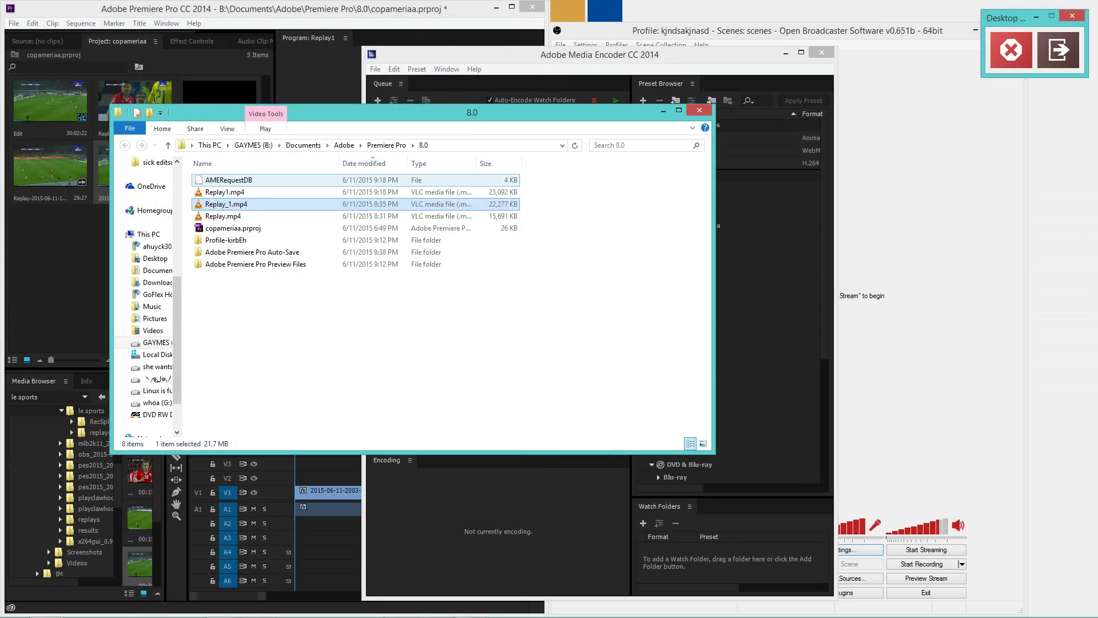
key(Down)
key(Return)
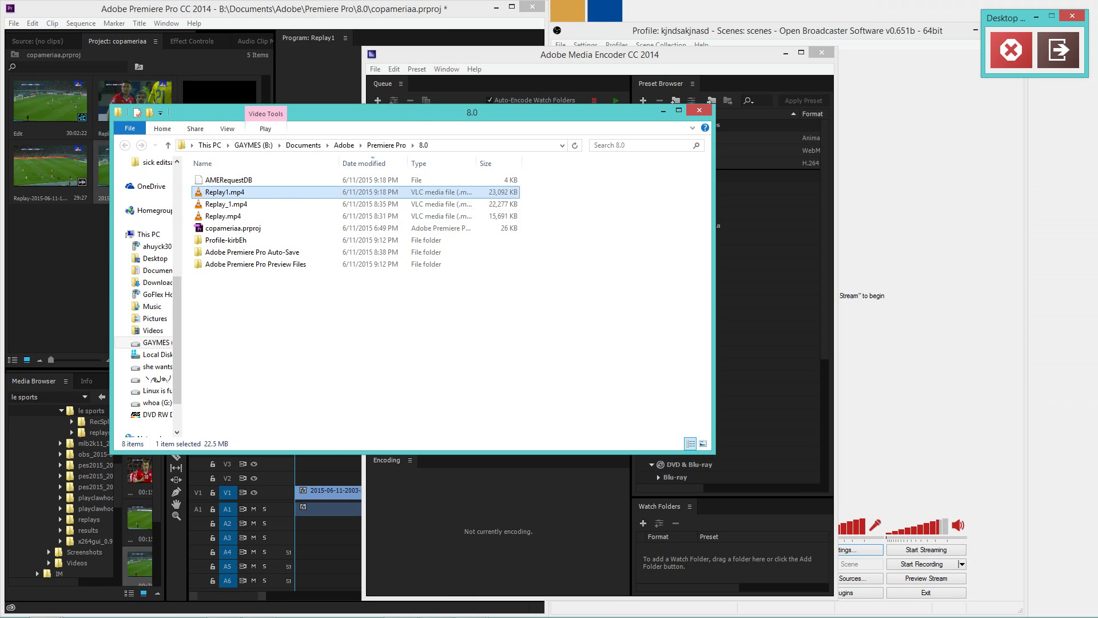
key(Return)
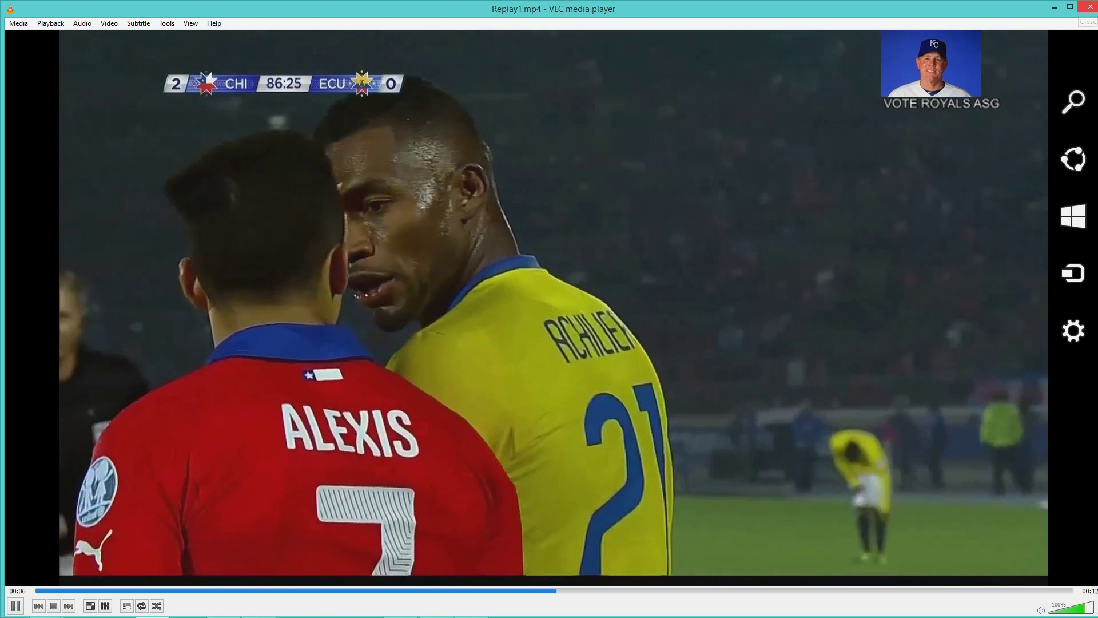
click(1090, 7)
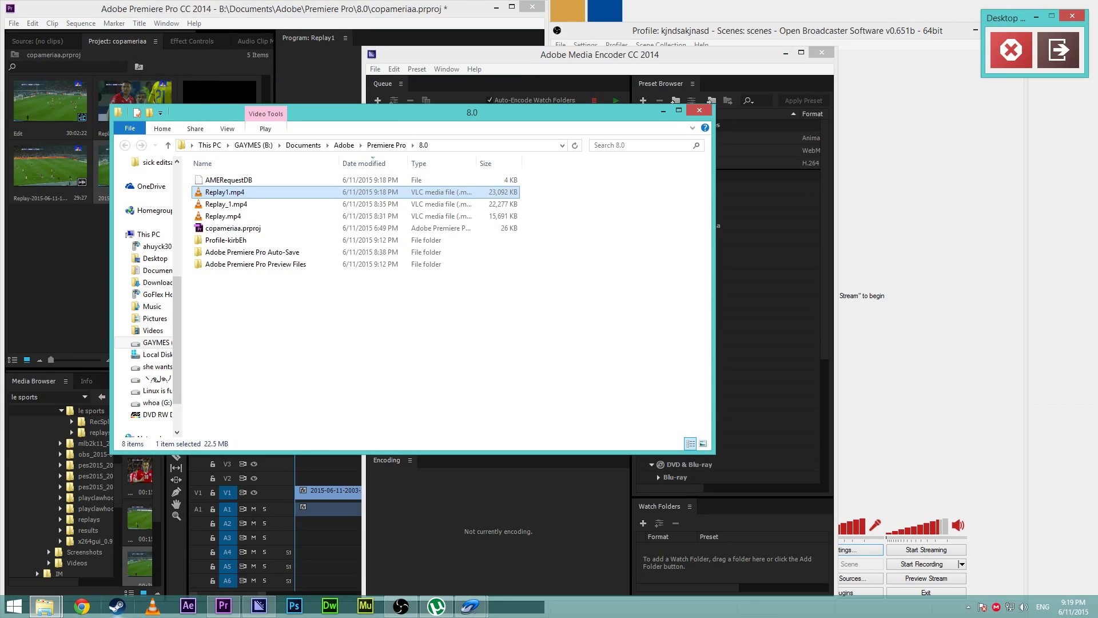
- Switch to Chrome and open the gfycat.com website
click(82, 606)
click(228, 34)
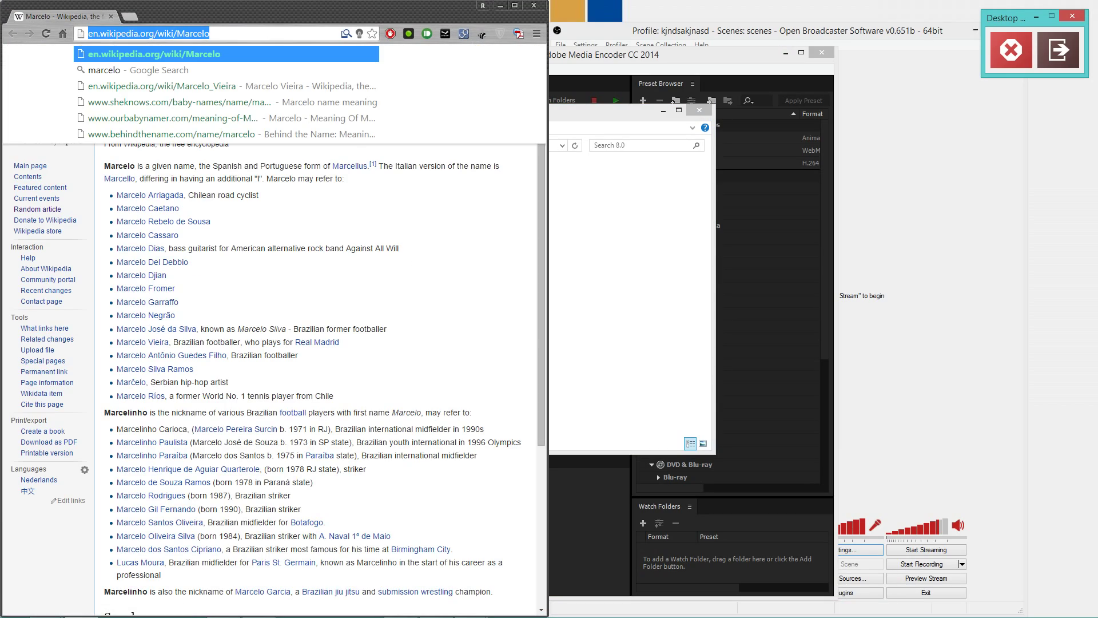
text(gfycat)
key(Return)
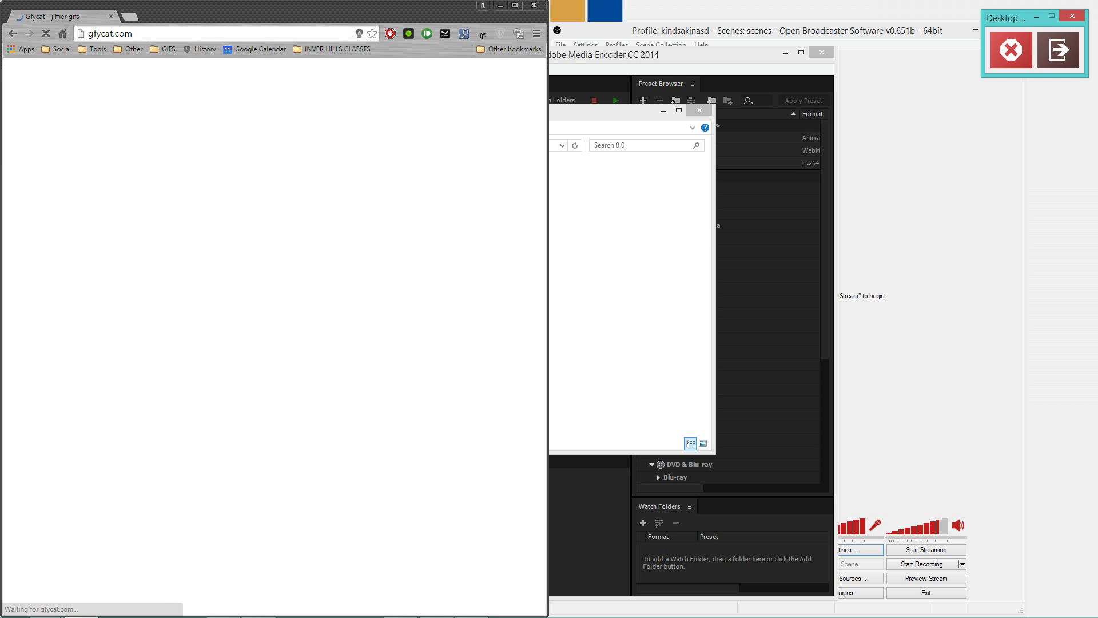
- Place the 8.0 folder window beside the browser and upload Replay1.mp4 from it through gfycat's Upload Videos dialog
key(alt+Tab)
drag(389, 112, 715, 106)
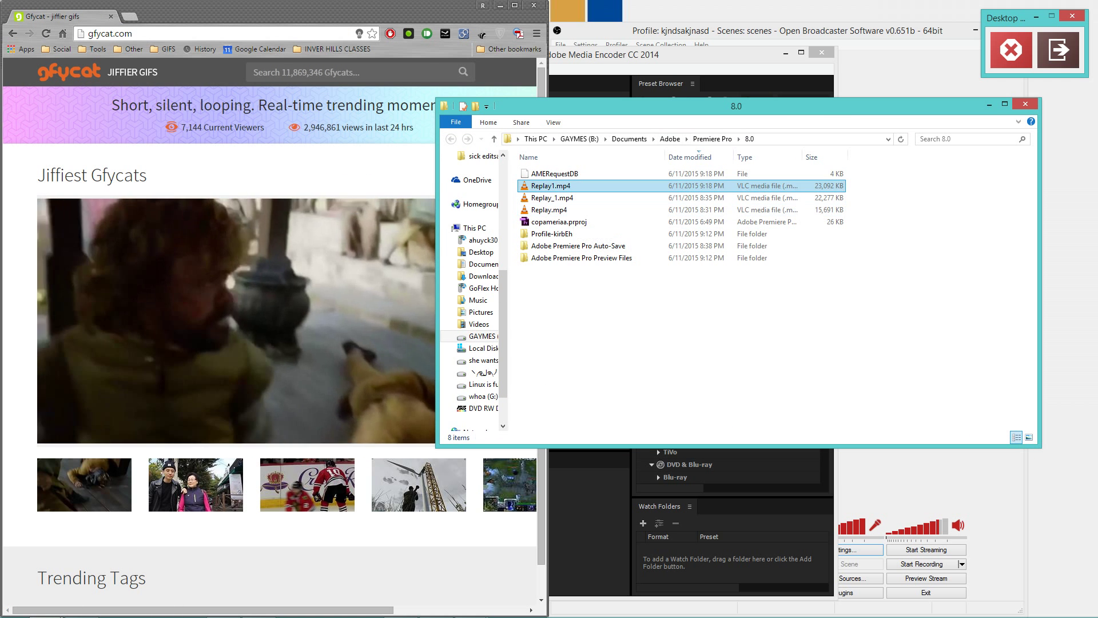
click(541, 83)
drag(320, 609, 453, 610)
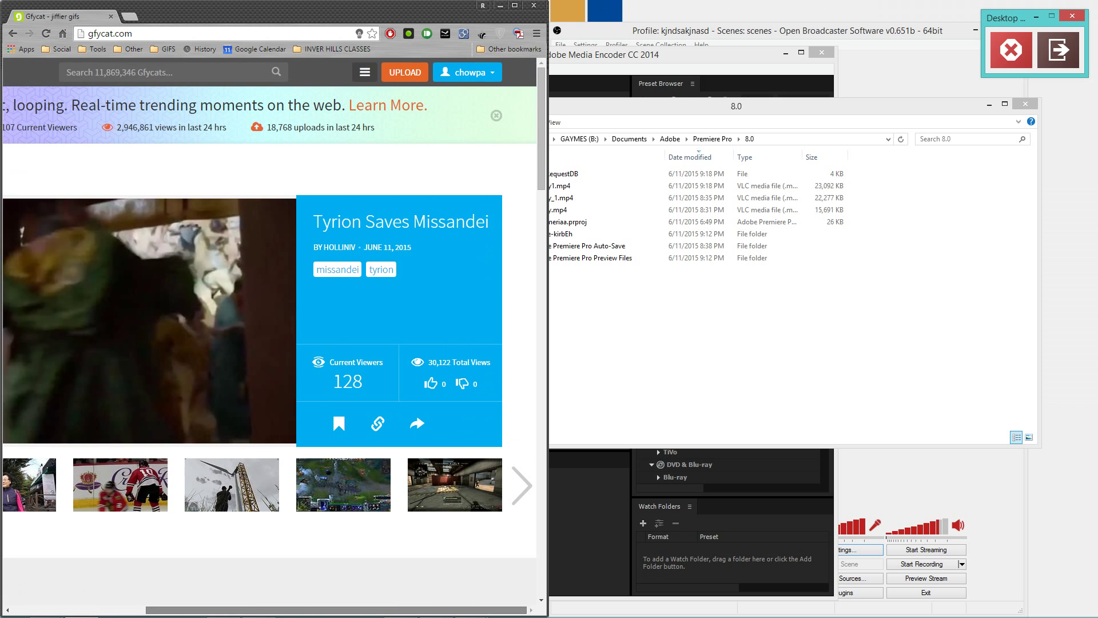
click(405, 72)
click(658, 309)
drag(546, 186, 293, 410)
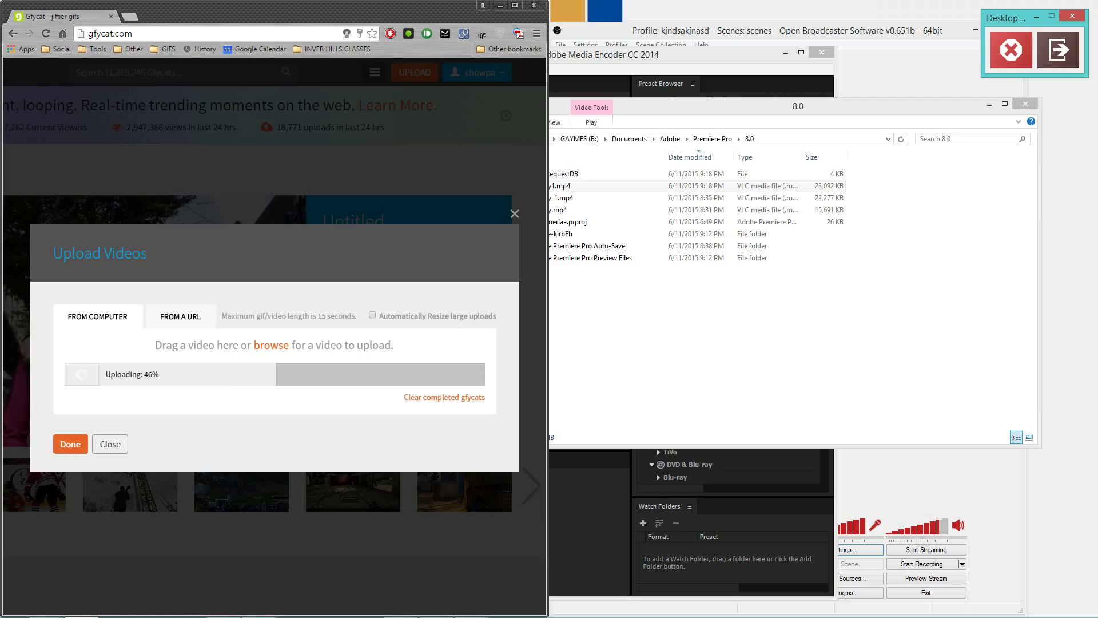
- Switch back to Premiere Pro, minimize the 8.0 folder window and maximize the Premiere Pro window
click(709, 343)
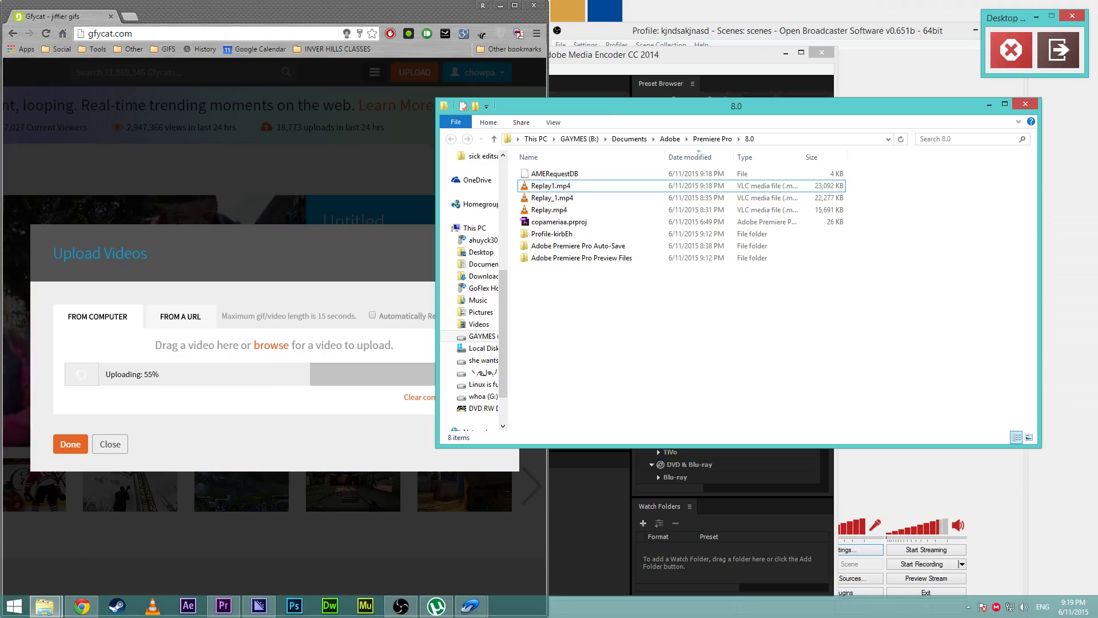
click(224, 609)
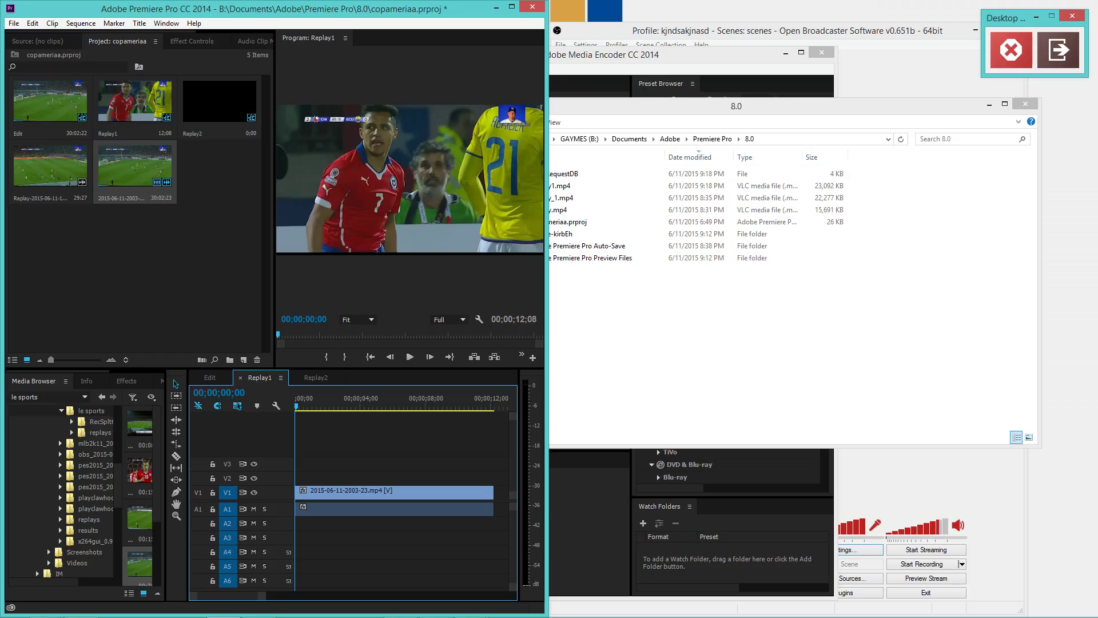
click(989, 105)
click(512, 6)
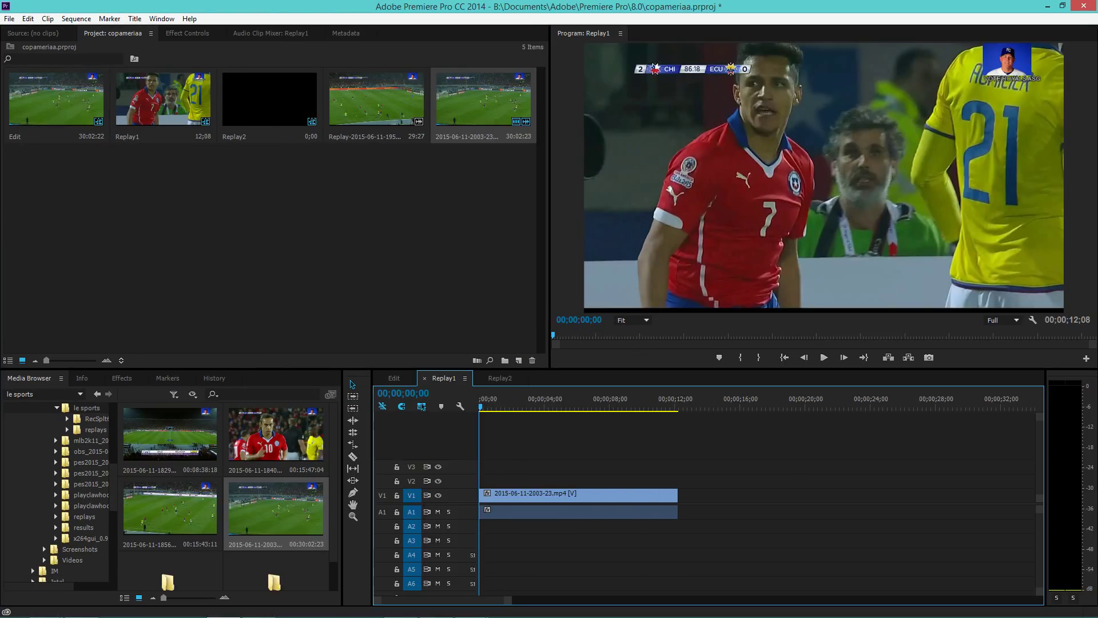
- Select the clip in Replay1, glance at Adobe Media Encoder, and open the Replay2 sequence in Premiere Pro's timeline
click(558, 495)
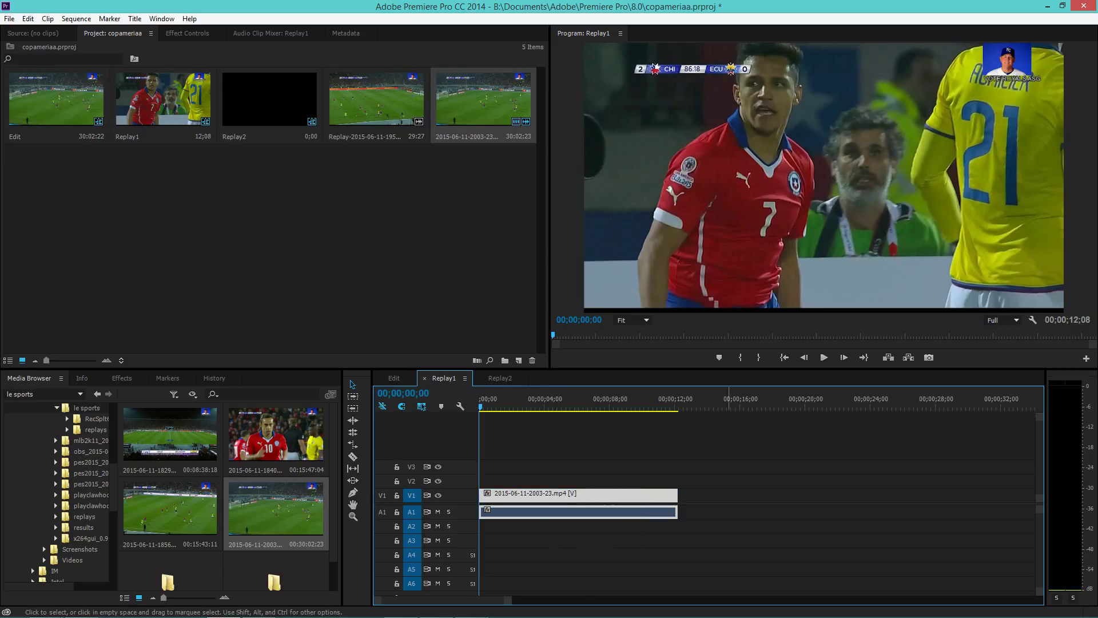
mouse_move(553, 336)
mouse_down()
mouse_move(646, 335)
mouse_move(552, 336)
mouse_up()
mouse_move(366, 616)
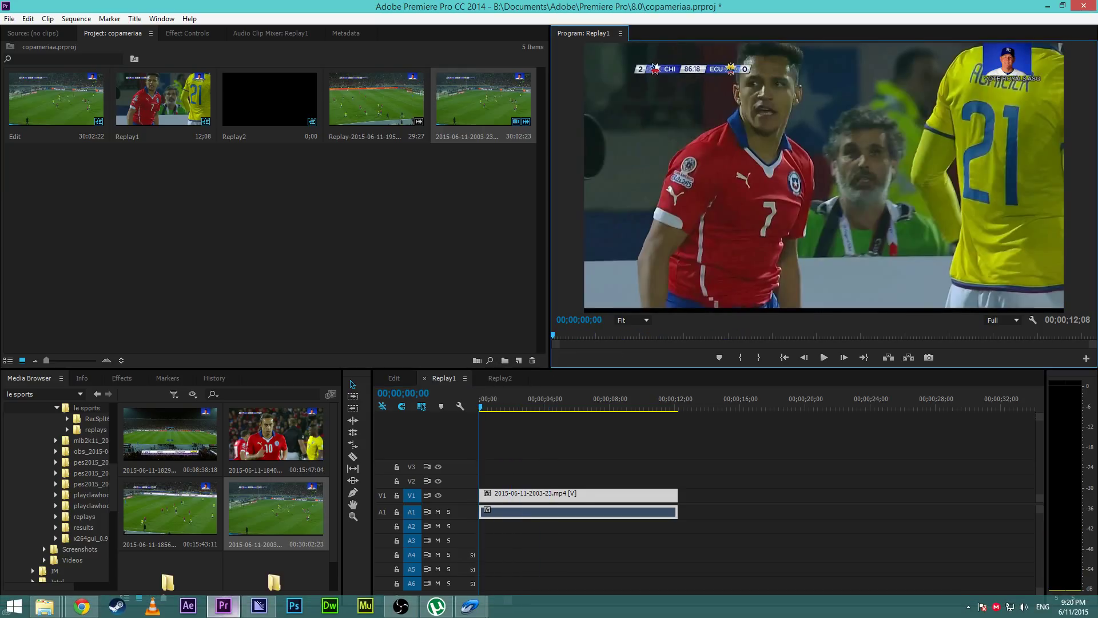
click(258, 606)
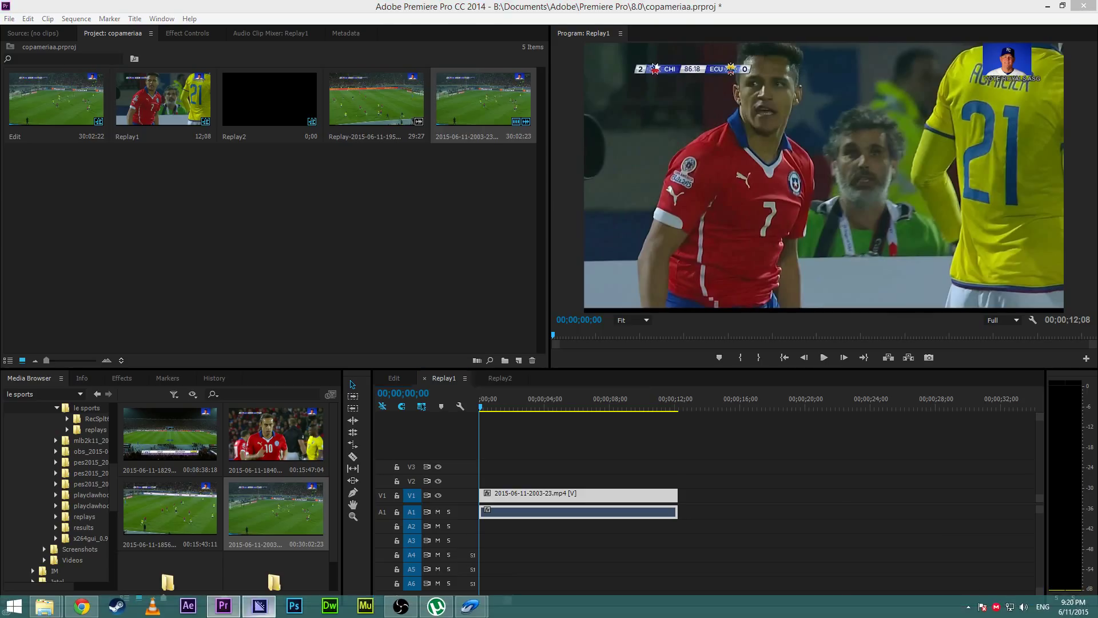
key(alt+Tab)
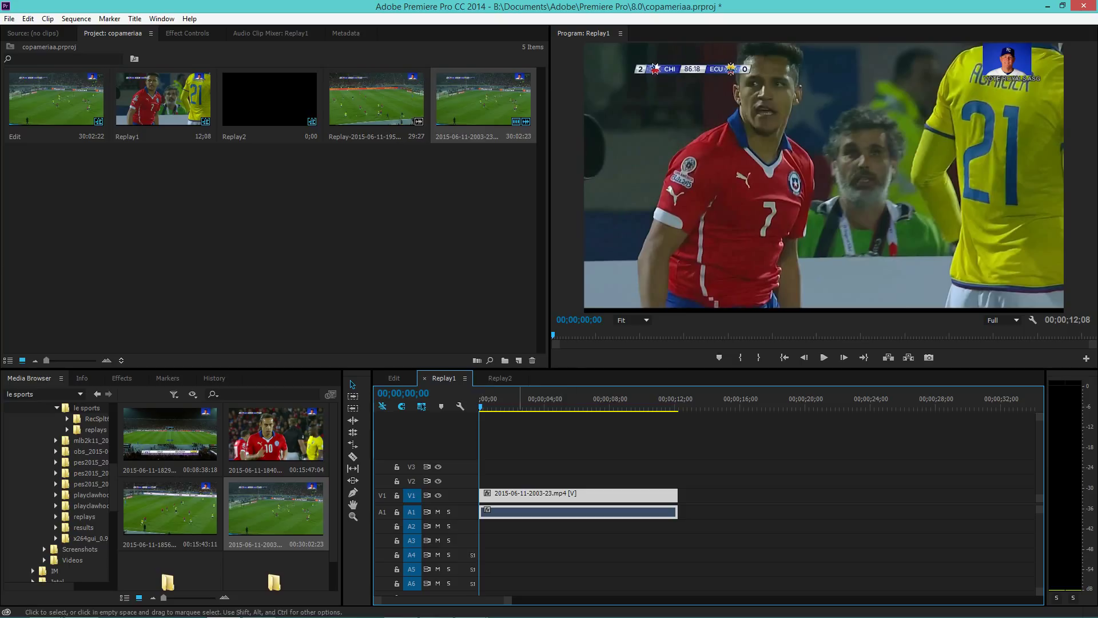
click(500, 378)
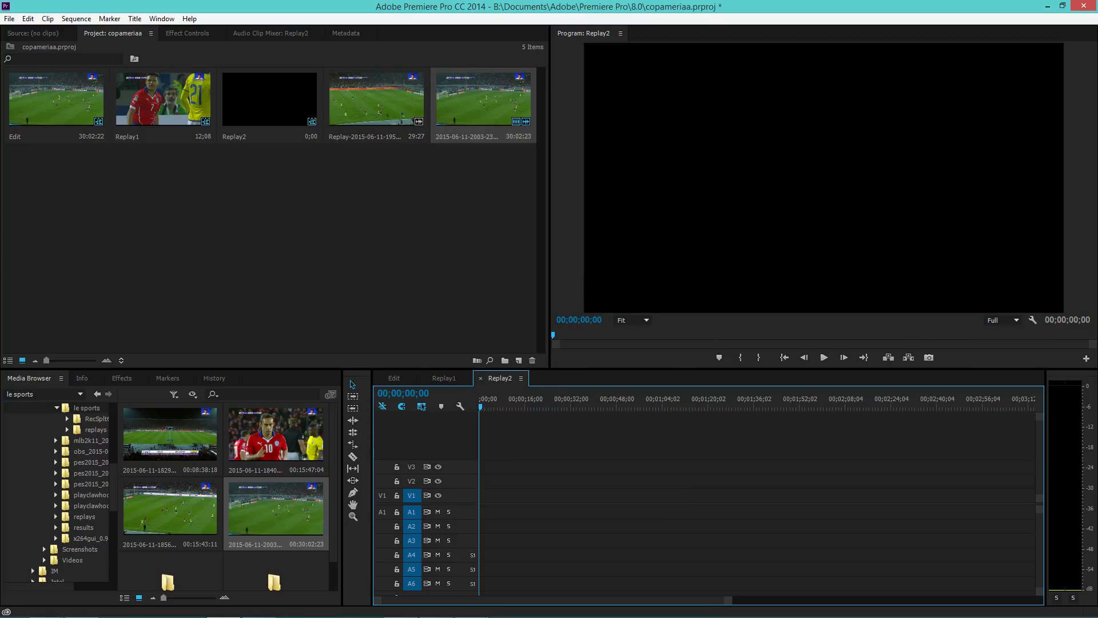
- Open the replays folder in the Media Browser, and check the Media Encoder queue and the gfycat upload in Chrome
drag(334, 486, 333, 520)
double_click(275, 549)
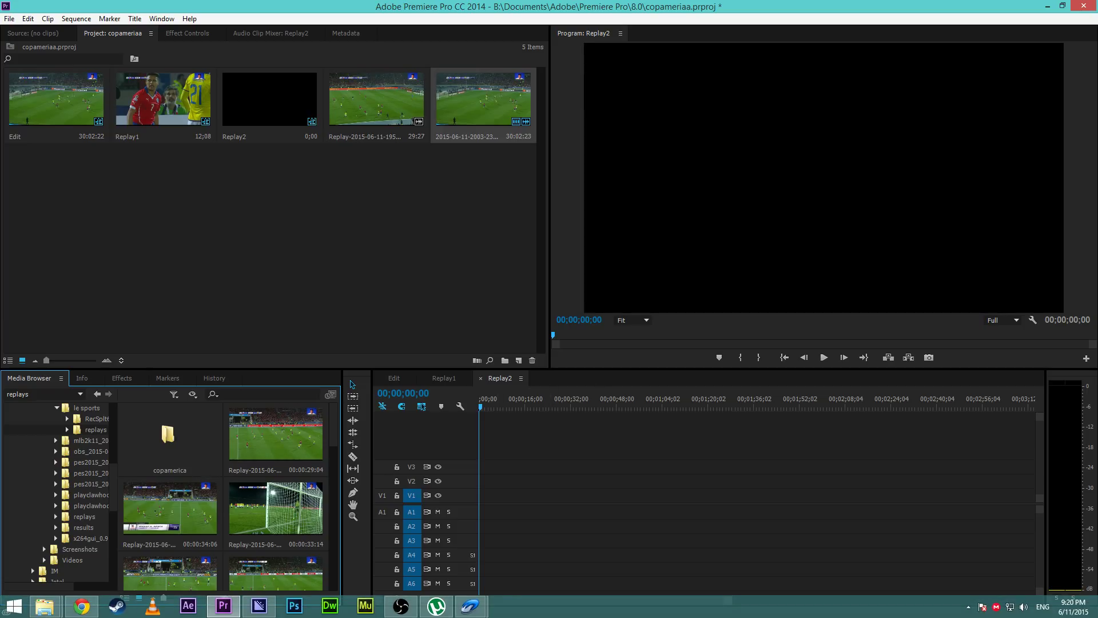
click(259, 605)
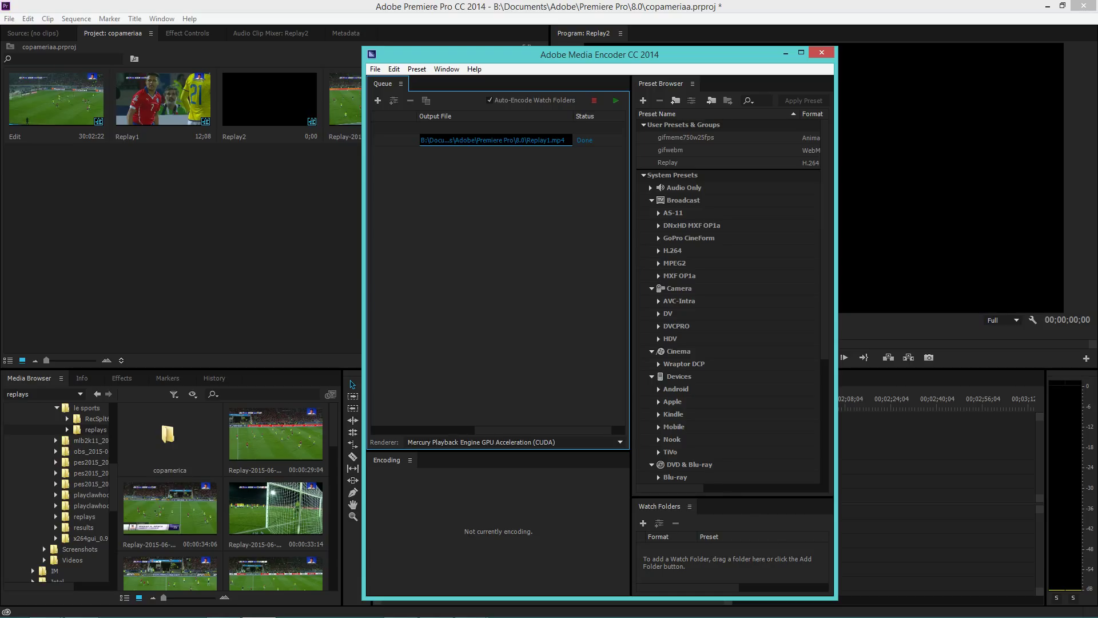
key(alt+Tab)
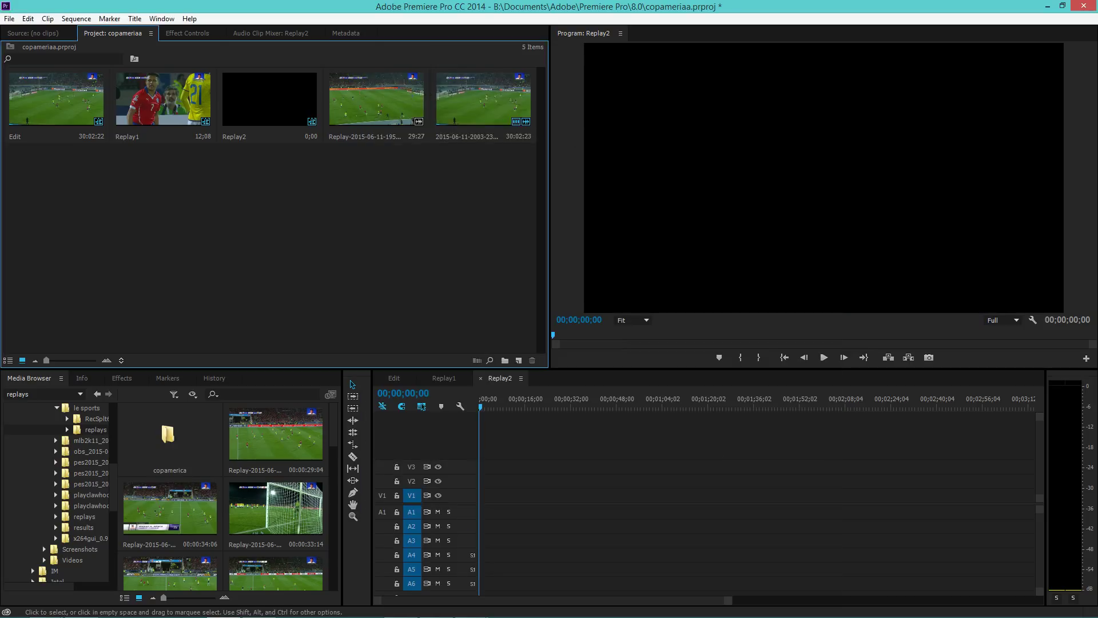
click(482, 406)
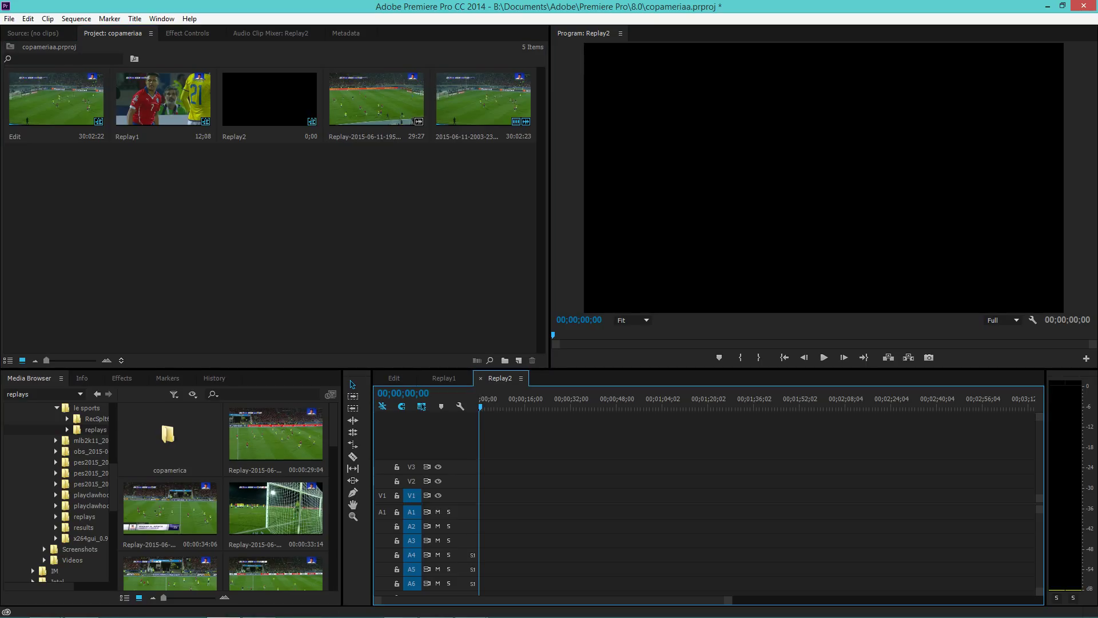
click(82, 608)
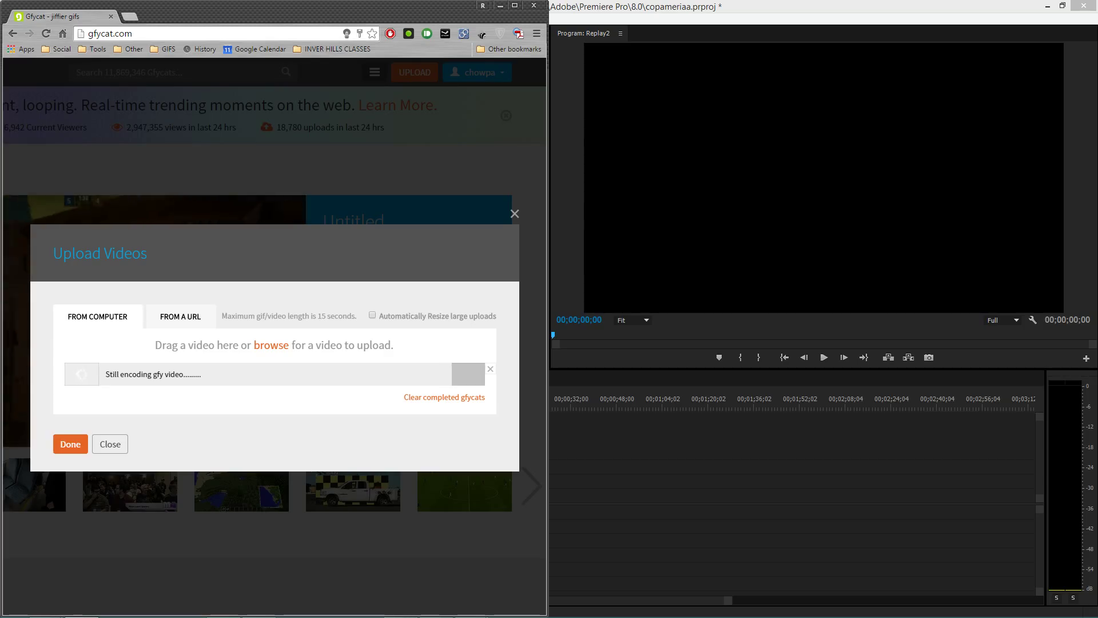
key(alt+Tab)
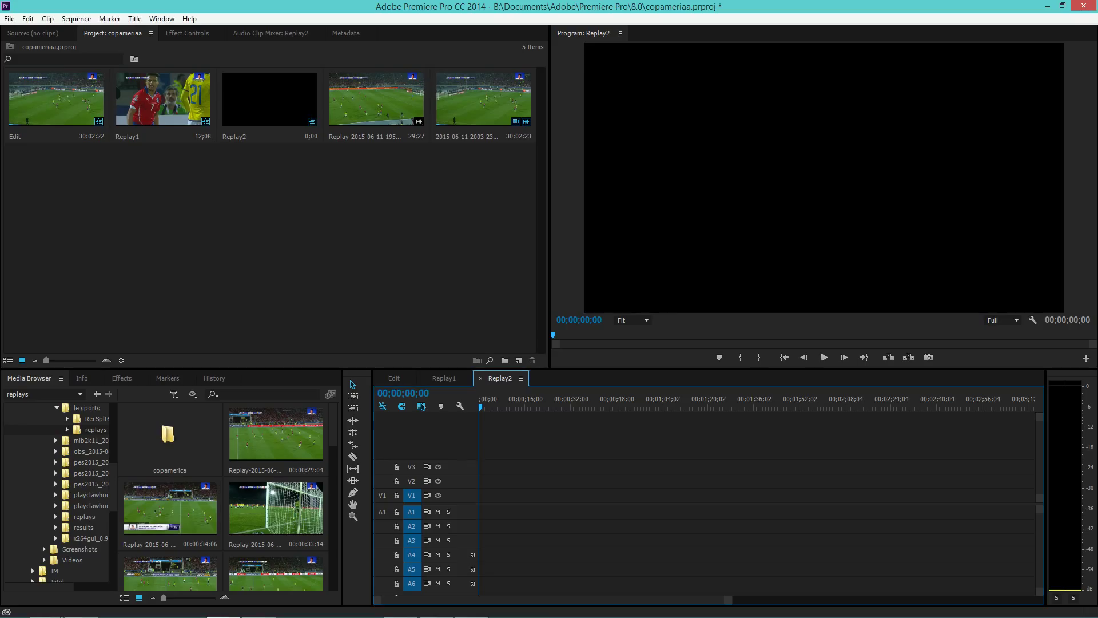
drag(334, 426, 333, 571)
drag(170, 481, 515, 503)
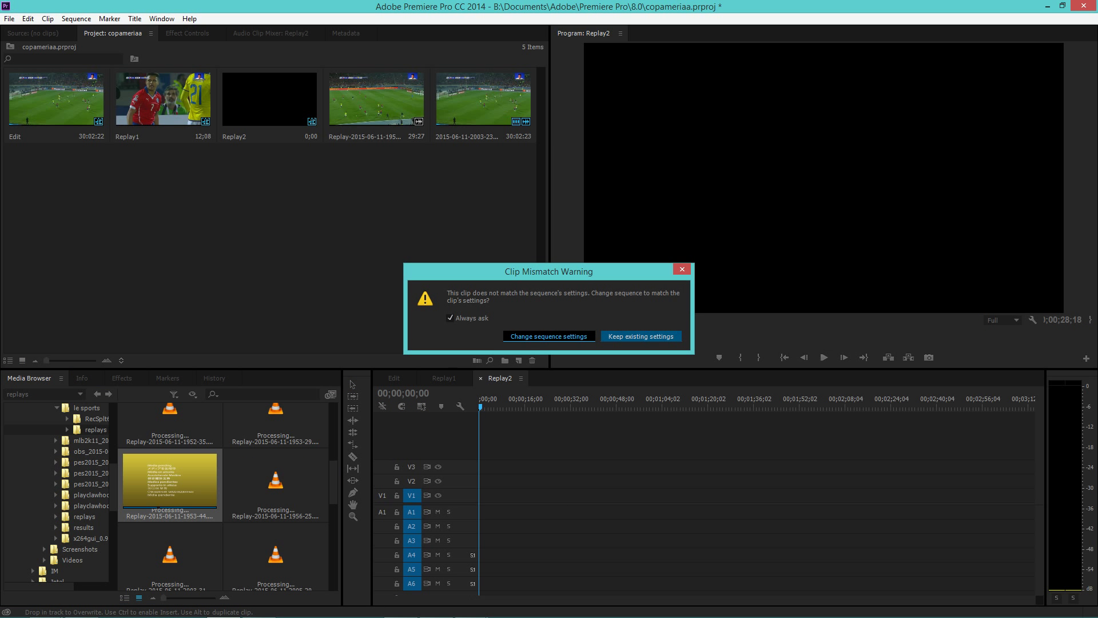
click(549, 336)
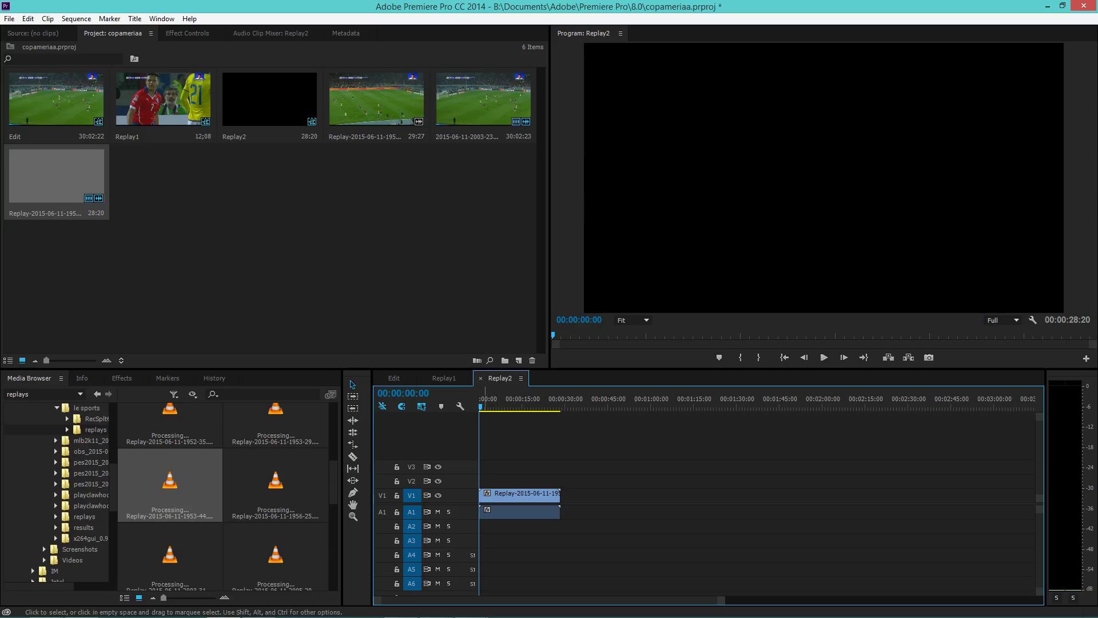
- Review the end of the Replay2 clip and place the playhead at 00:00:24:06
key(space)
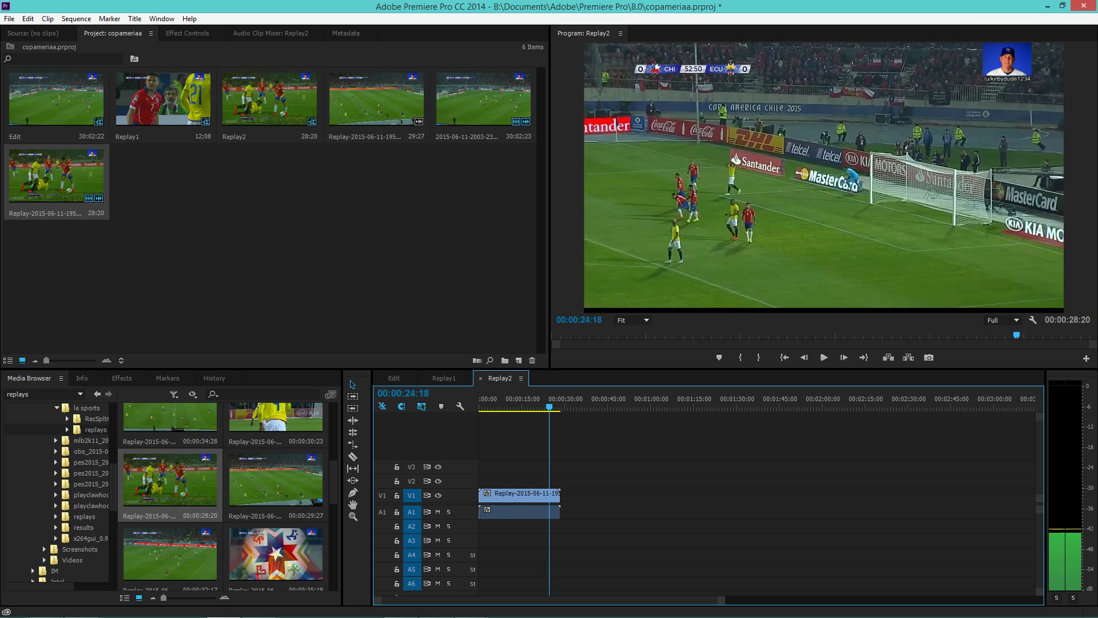
drag(1039, 335, 976, 335)
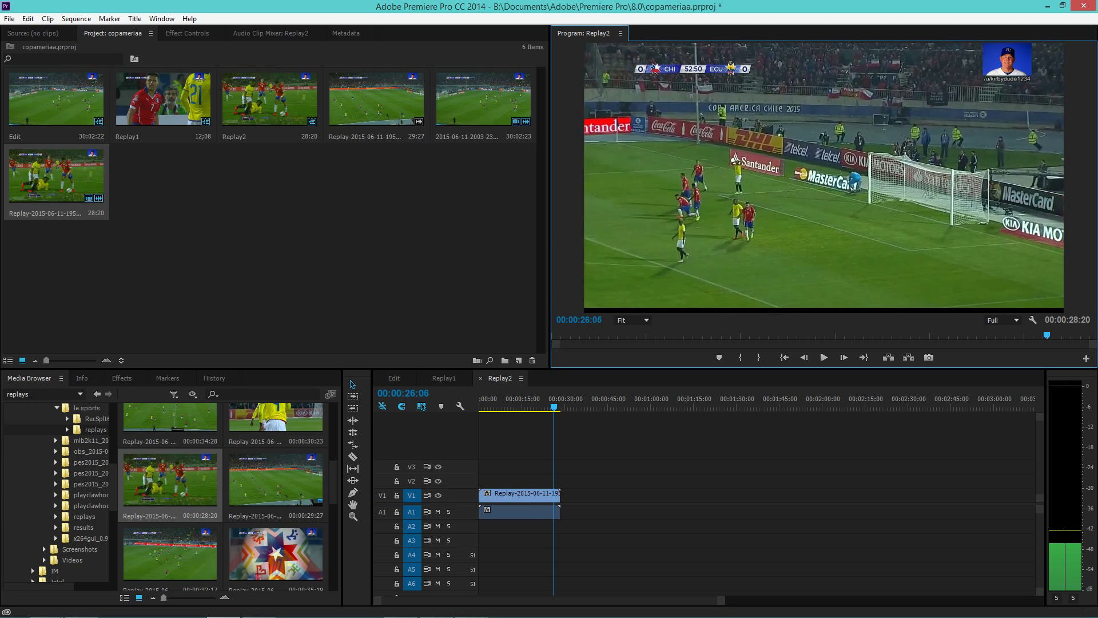
drag(1071, 335, 979, 335)
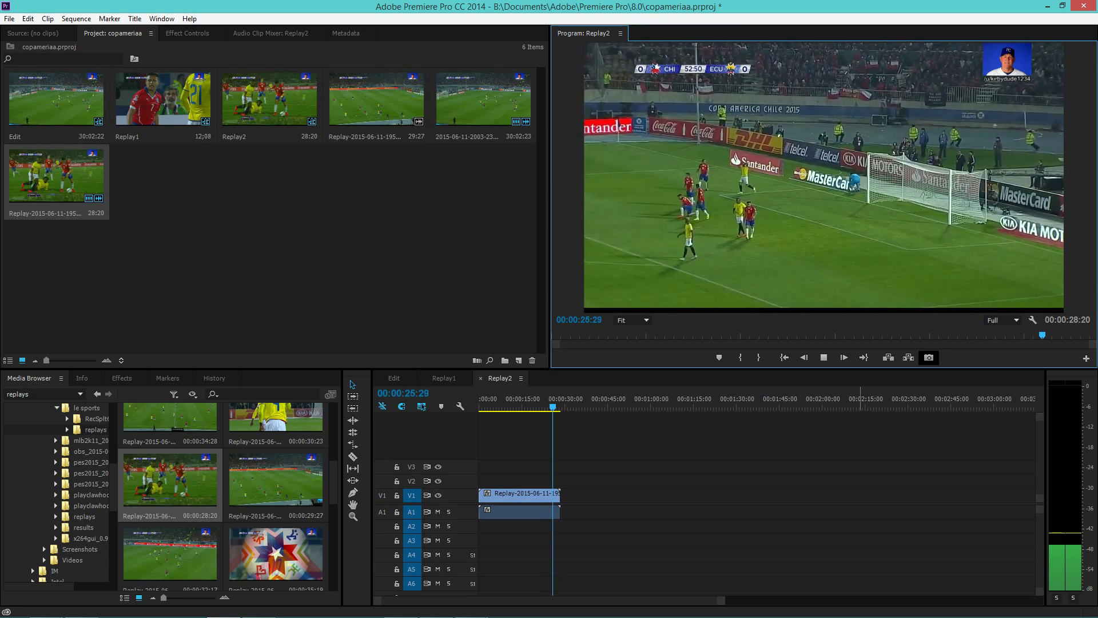
key(space)
drag(555, 406, 548, 406)
key(l)
- Cut the clip at the playhead, delete the part before the cut and move the remaining part to the sequence start
click(353, 456)
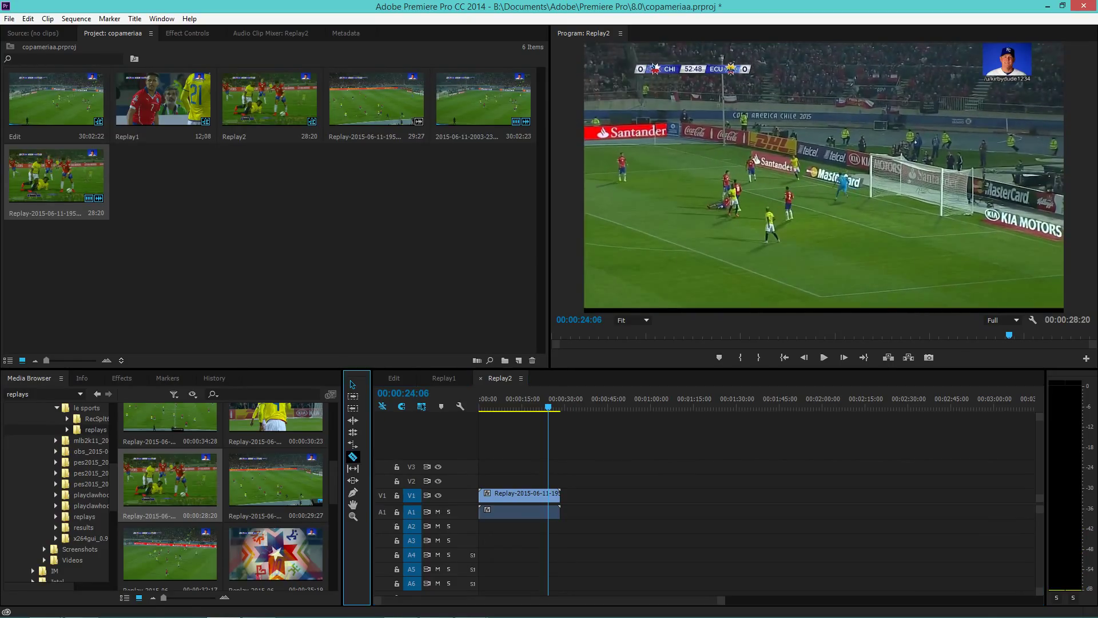
click(548, 496)
click(353, 384)
click(512, 494)
key(Delete)
drag(554, 497, 485, 496)
- Trim the end of the Replay2 clip by cutting it at 00:00:02:18 and deleting the part after the cut
key(Home)
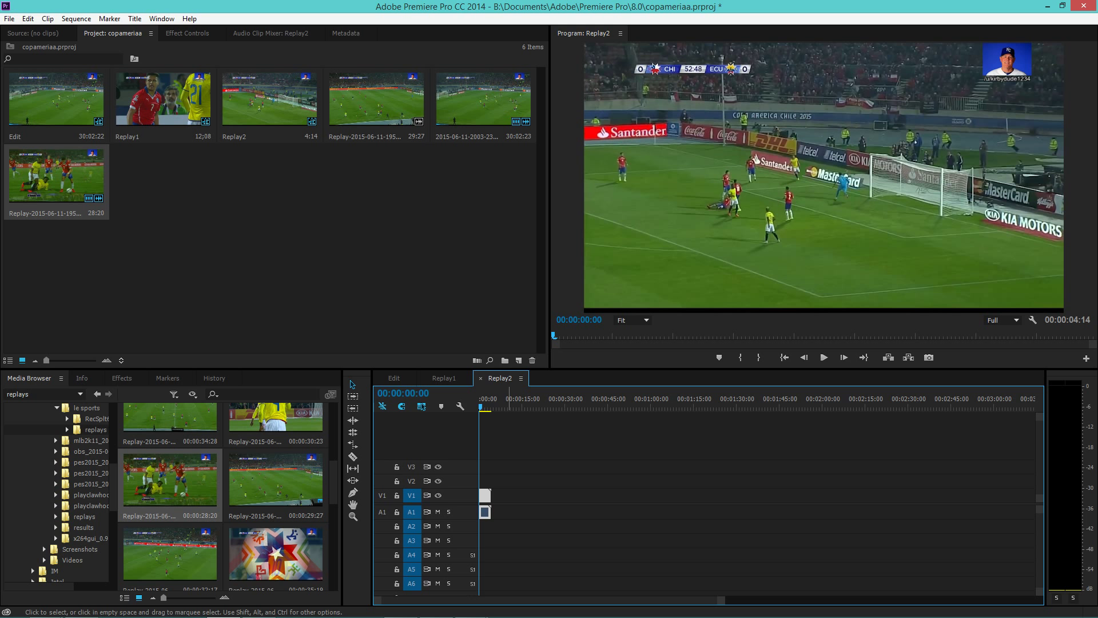
click(481, 407)
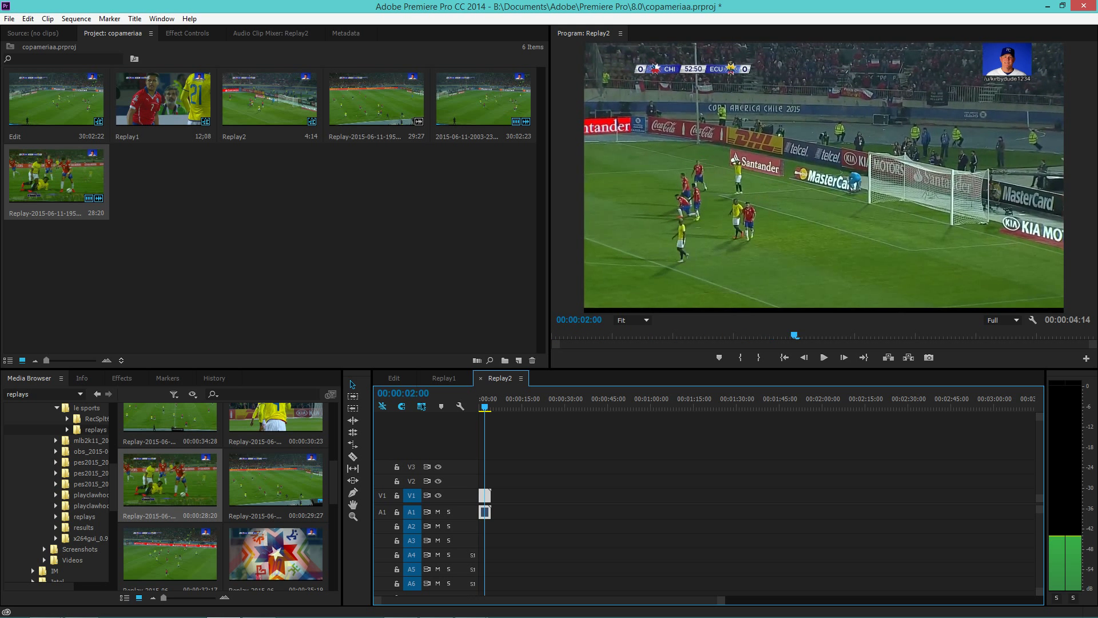
drag(488, 407, 486, 407)
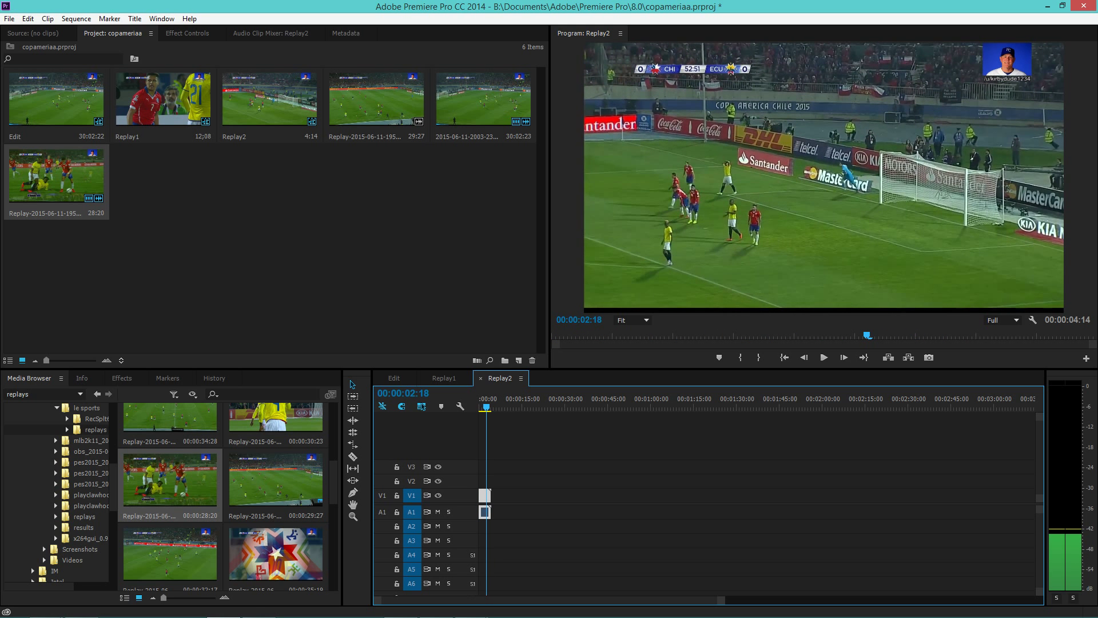
key(c)
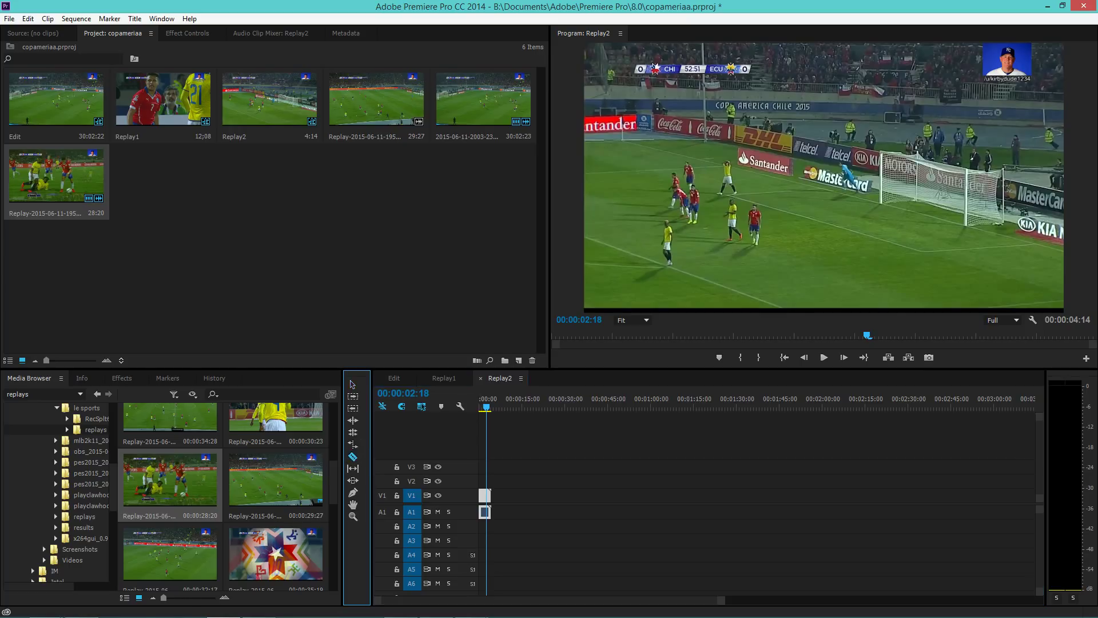
click(352, 385)
click(489, 496)
key(Delete)
- Zoom in on the Replay2 timeline and play back the trimmed clip, returning the playhead to the start
drag(722, 600, 506, 600)
key(space)
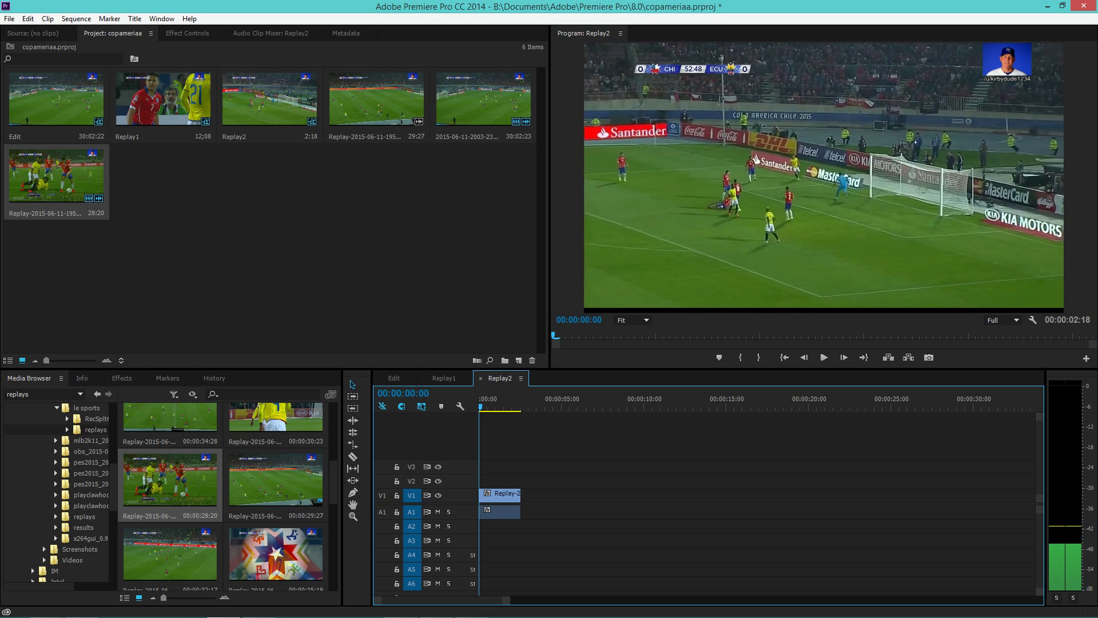
key(Home)
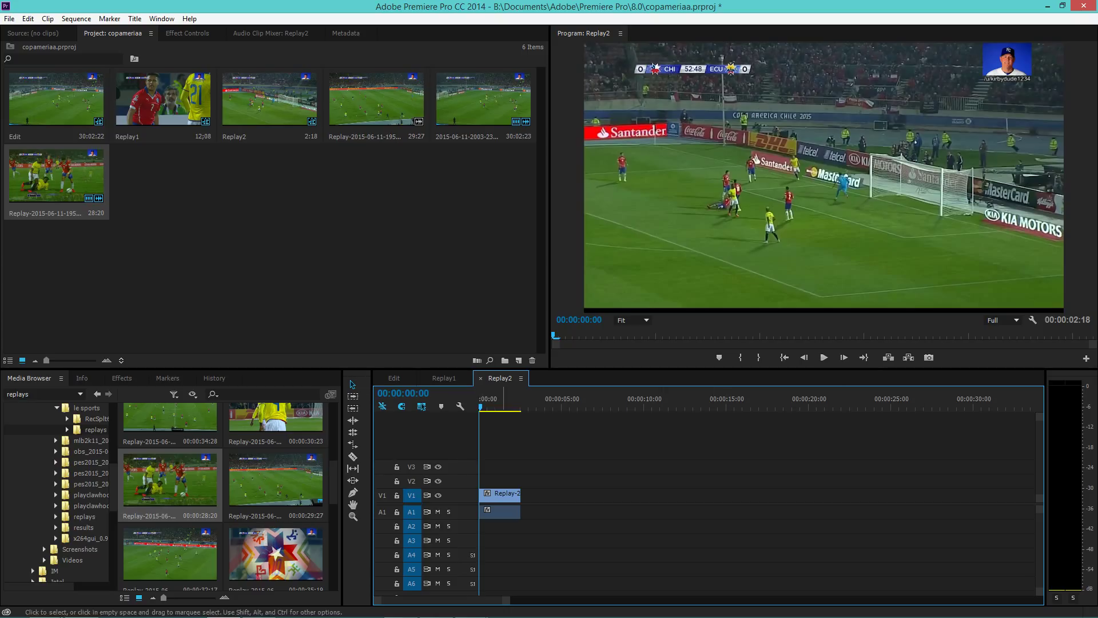
- Open the media export settings for the Replay2 sequence and move the dialog off the centre of the screen
click(32, 33)
click(9, 19)
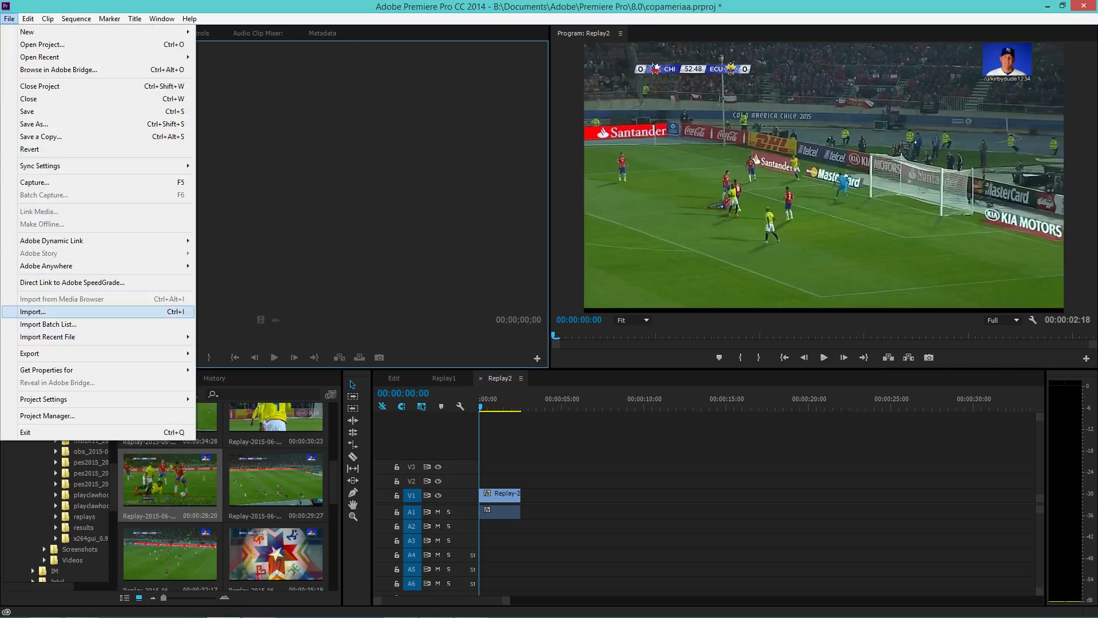
mouse_move(97, 353)
click(553, 444)
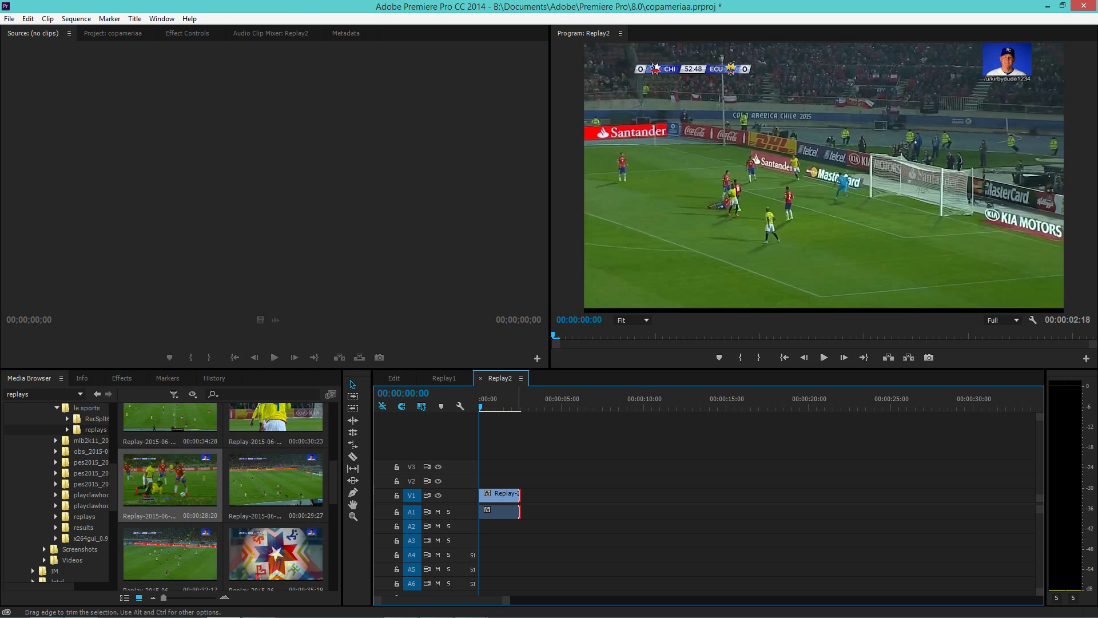
click(9, 18)
mouse_move(97, 353)
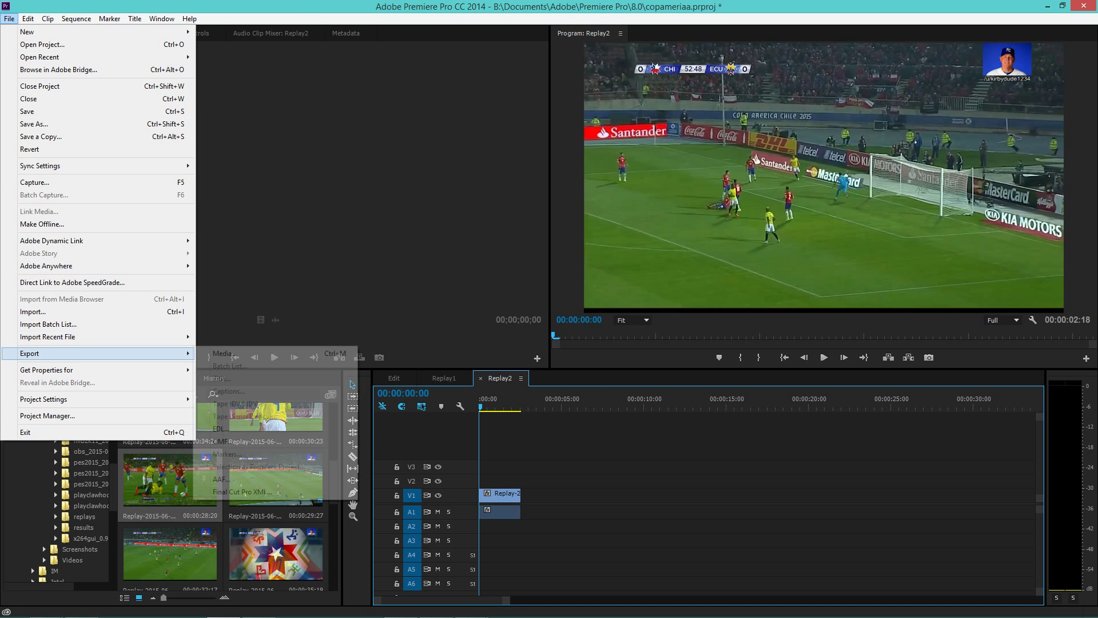
click(229, 352)
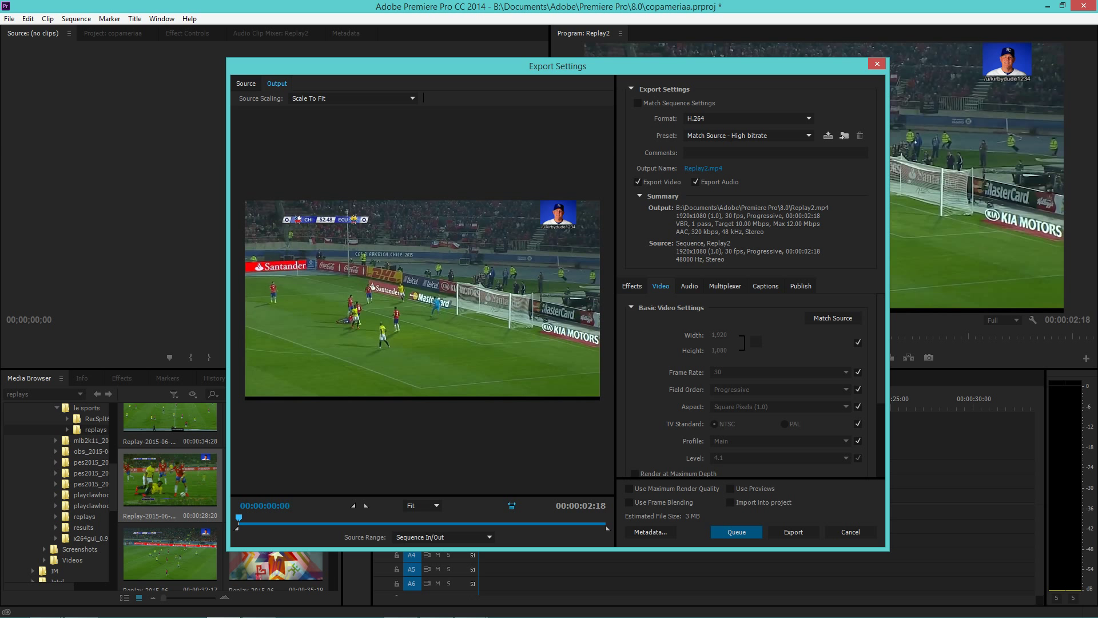
drag(558, 66, 355, 84)
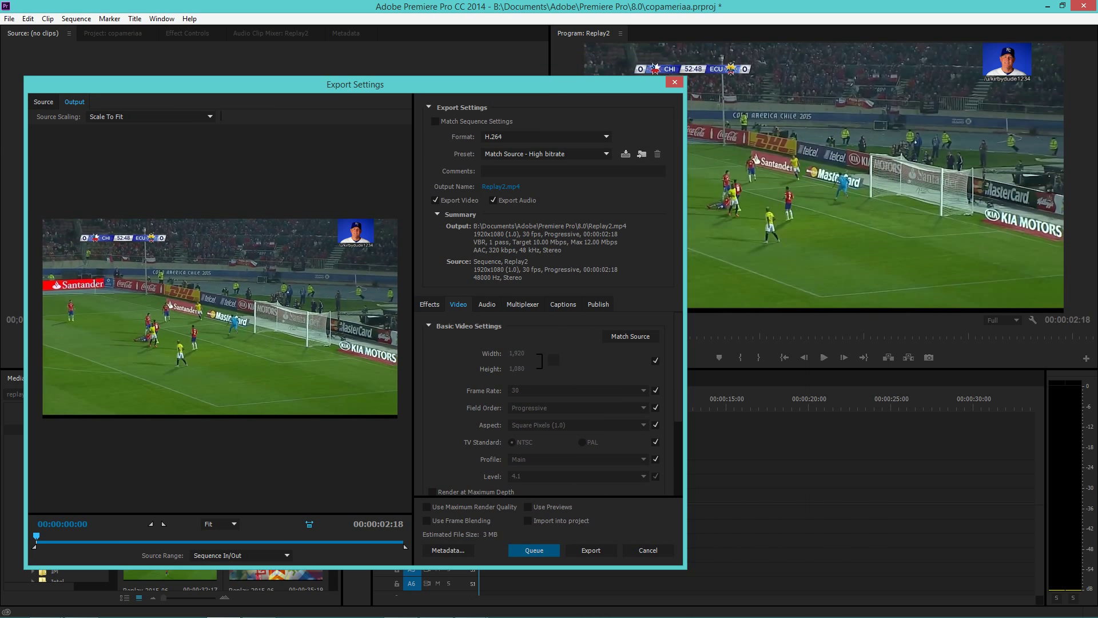
- Apply the Replay export preset, and switch the preset back to Match Source - High bitrate
click(605, 154)
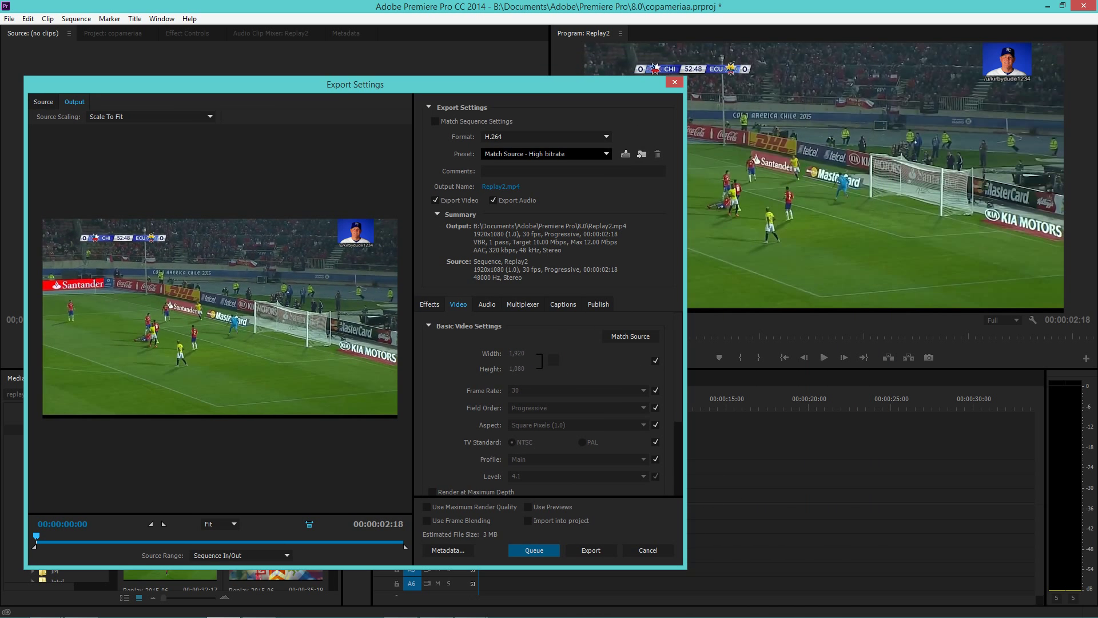
click(643, 43)
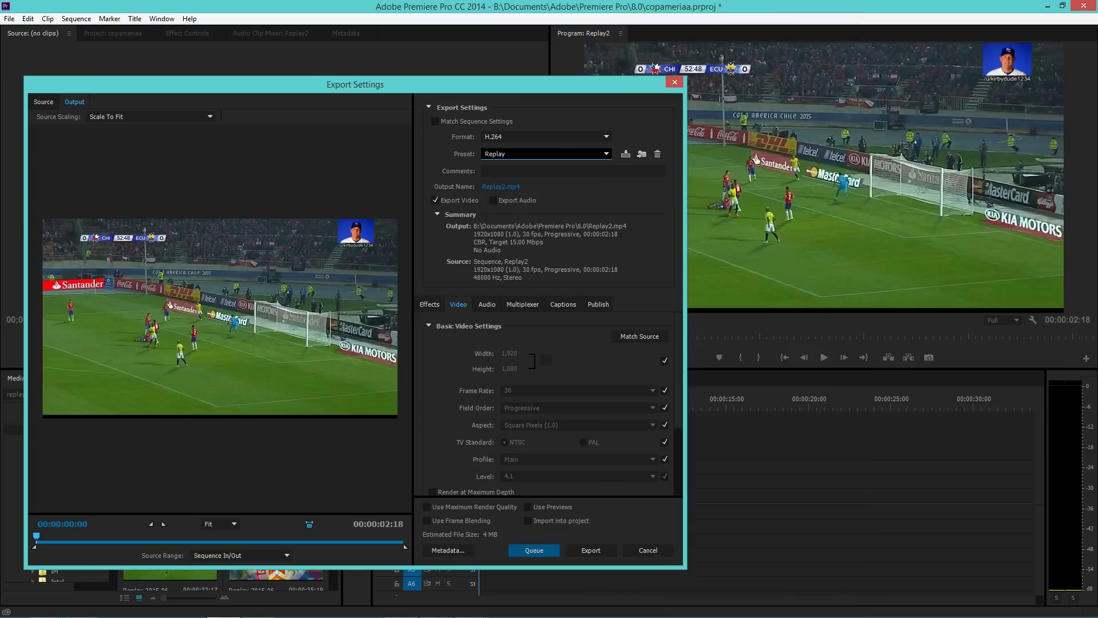
click(605, 154)
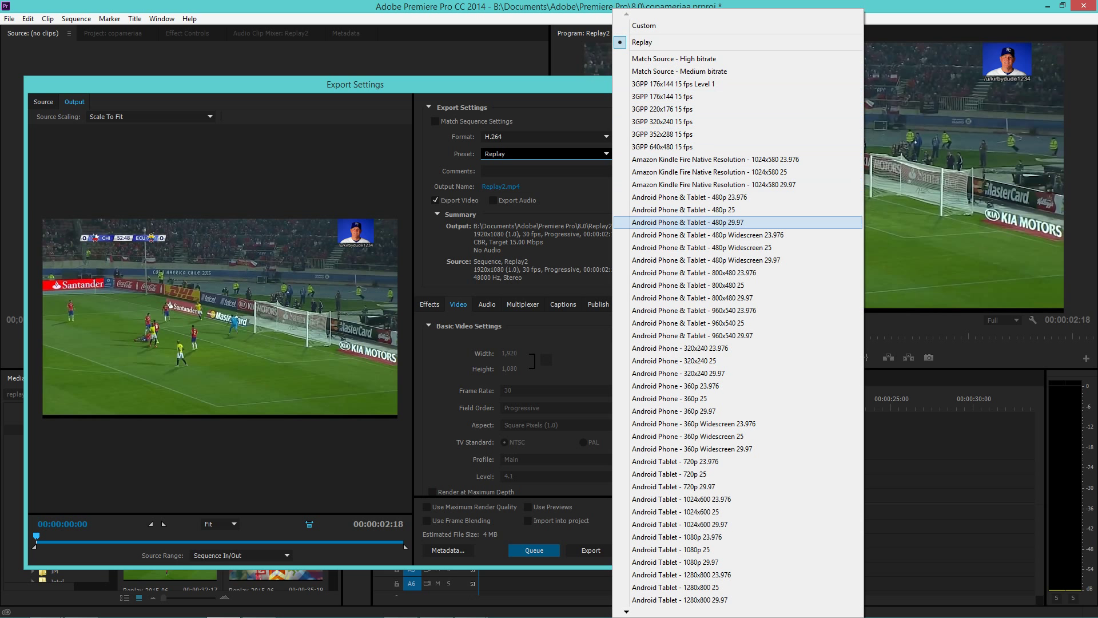
click(674, 59)
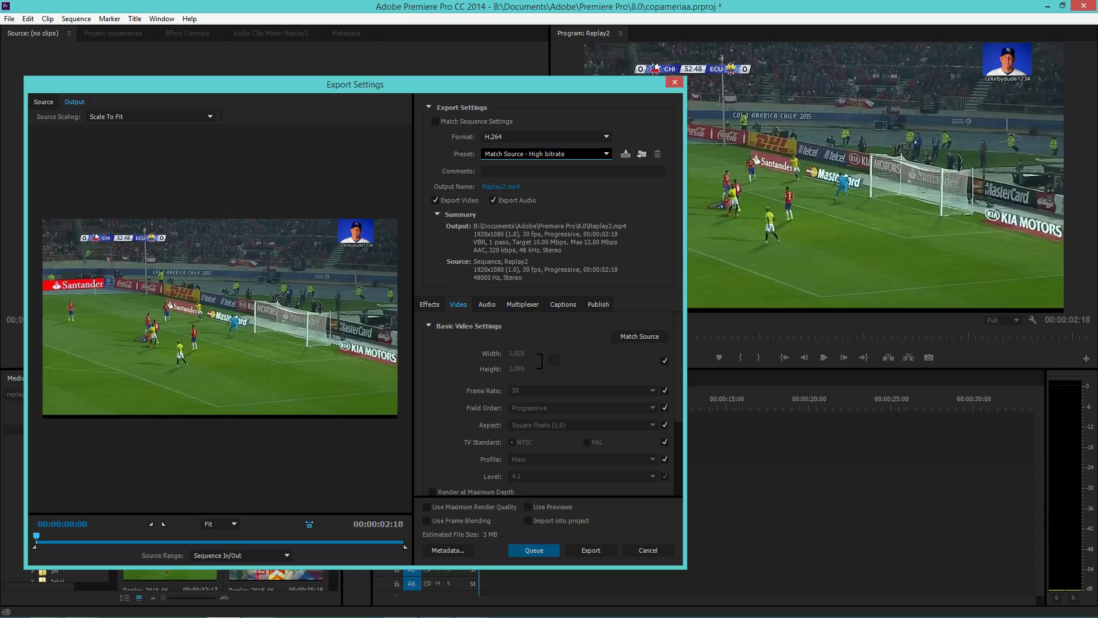
- Turn off audio export and set CBR bitrate encoding at 15 Mbps, and open the preset naming dialog without saving
click(493, 200)
scroll(546, 411, down, 4)
click(589, 406)
click(520, 420)
click(645, 440)
text(15)
key(Return)
scroll(572, 423, up, 4)
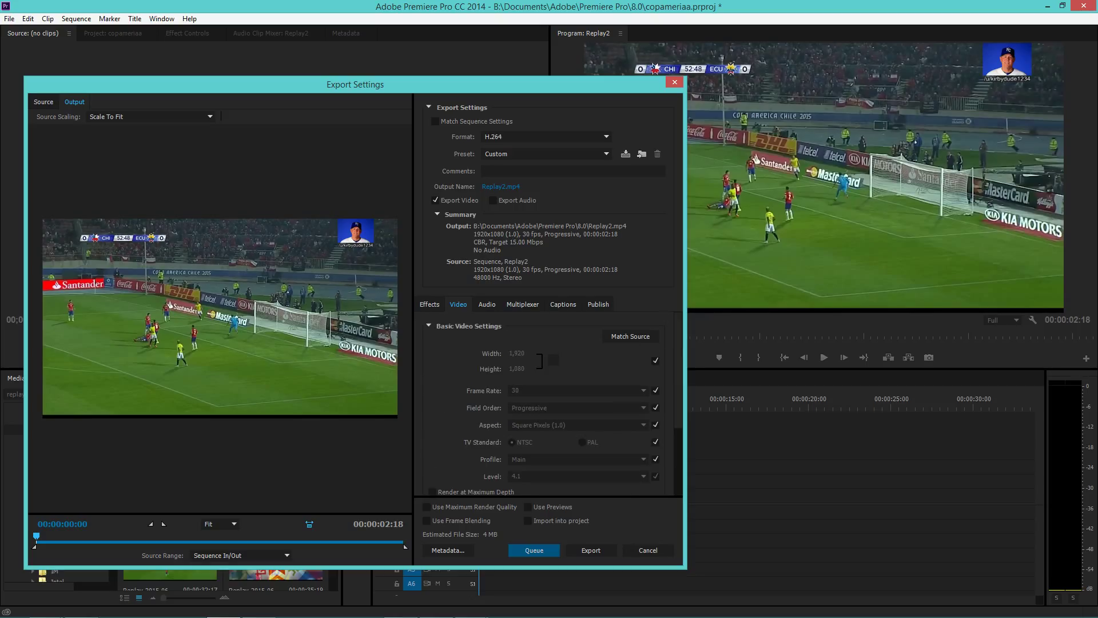
click(626, 154)
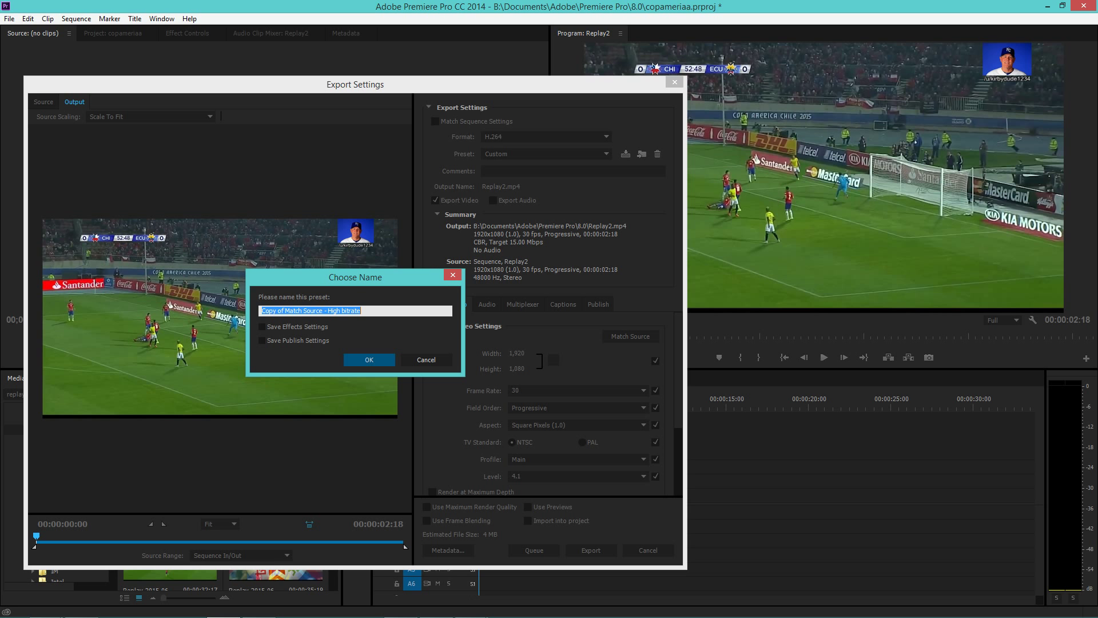
click(452, 276)
- Apply the Replay preset to the Replay2 export and send it to the Media Encoder queue
click(597, 154)
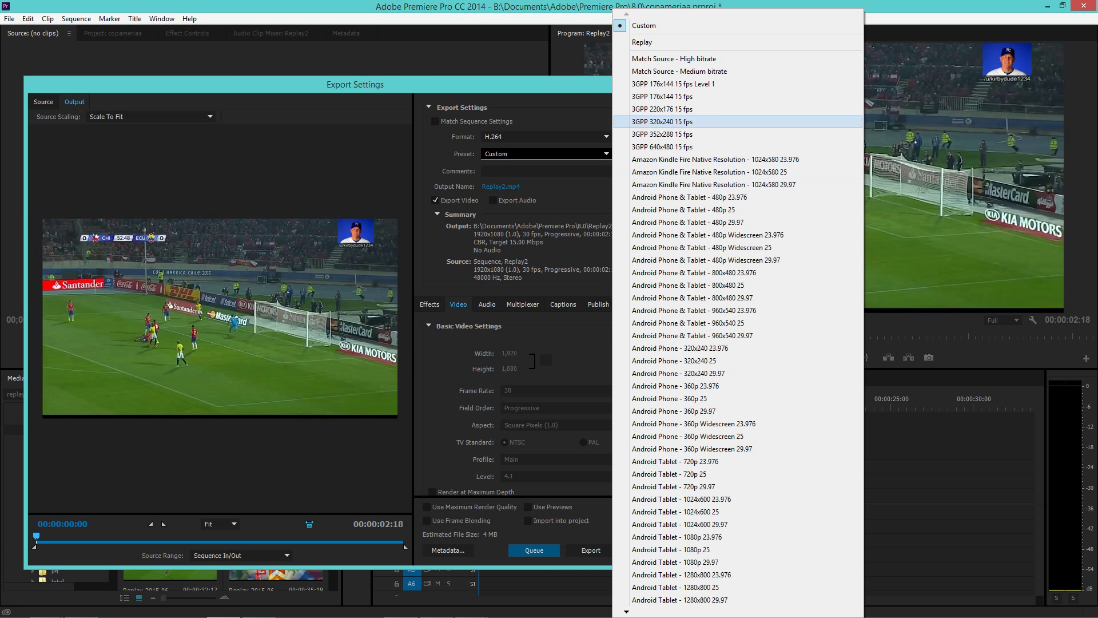
click(643, 42)
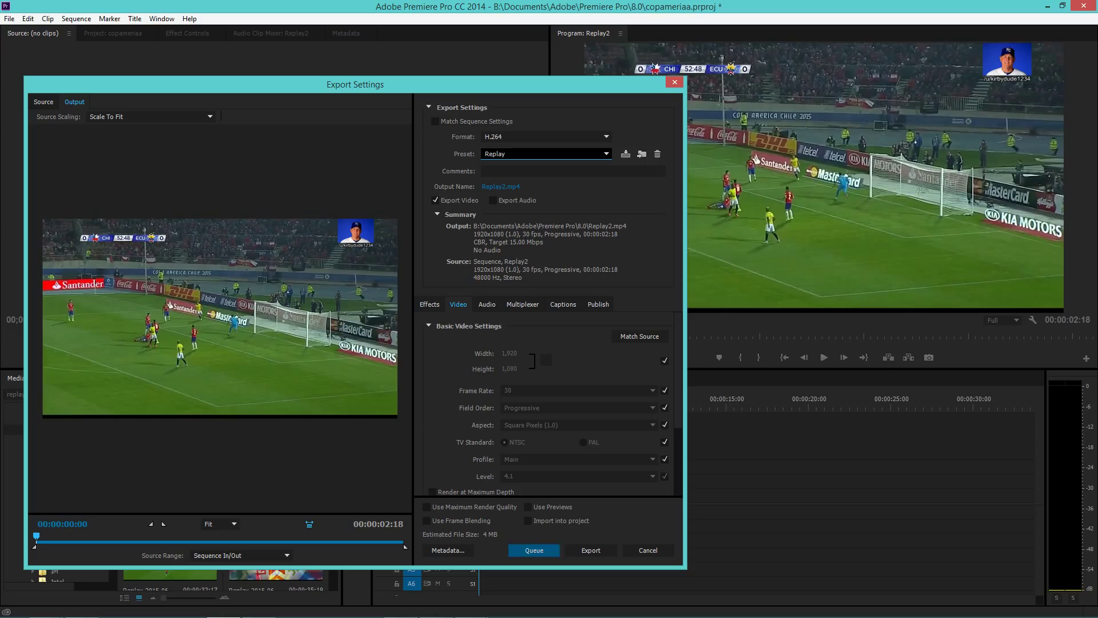
click(536, 548)
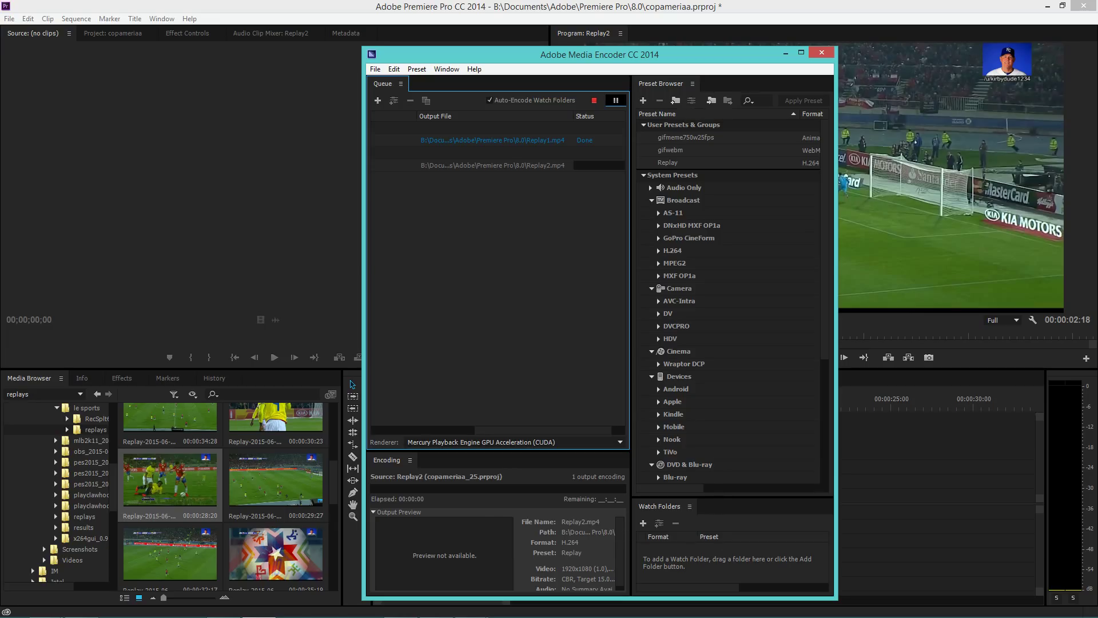
- Bring up the 8.0 folder window in File Explorer
mouse_move(437, 607)
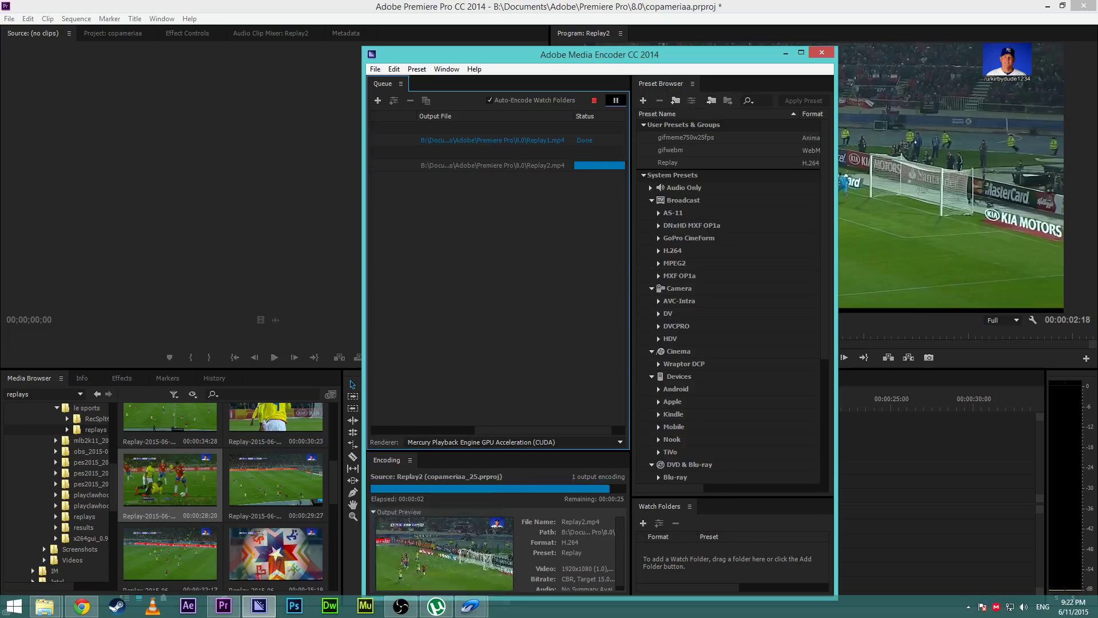
click(45, 606)
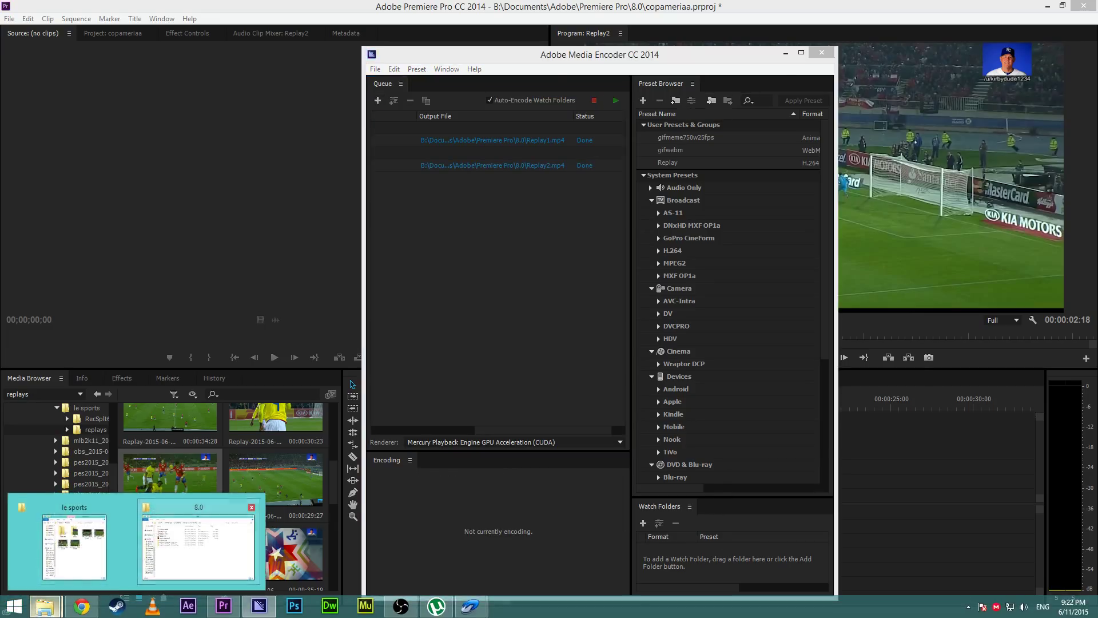
click(197, 544)
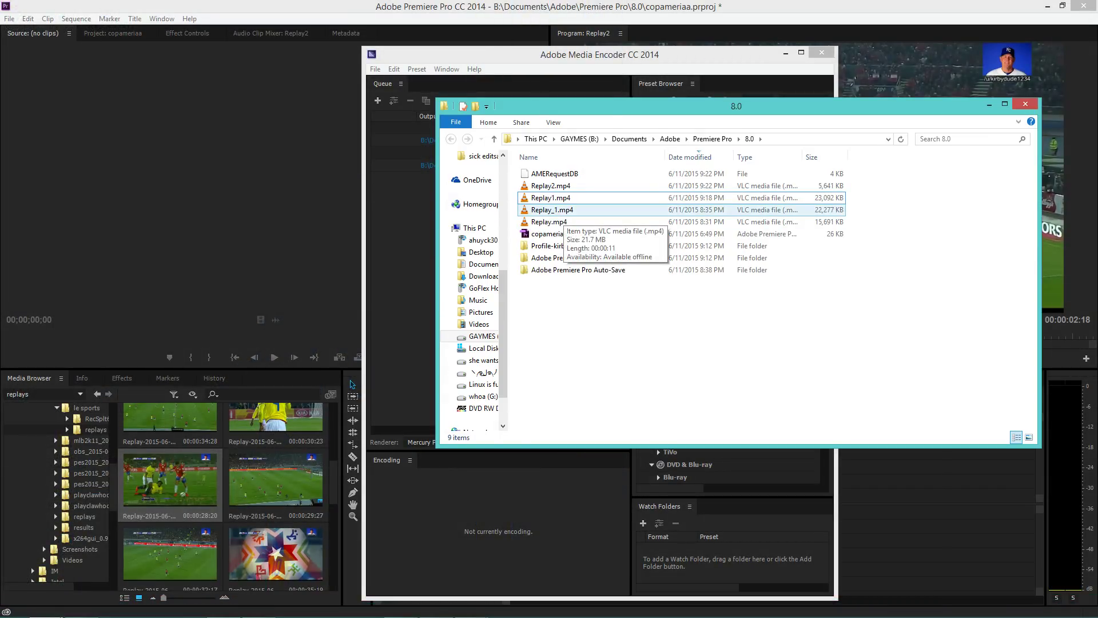
- Compare the file details of Replay_1.mp4 and Replay.mp4 in the 8.0 folder
click(552, 210)
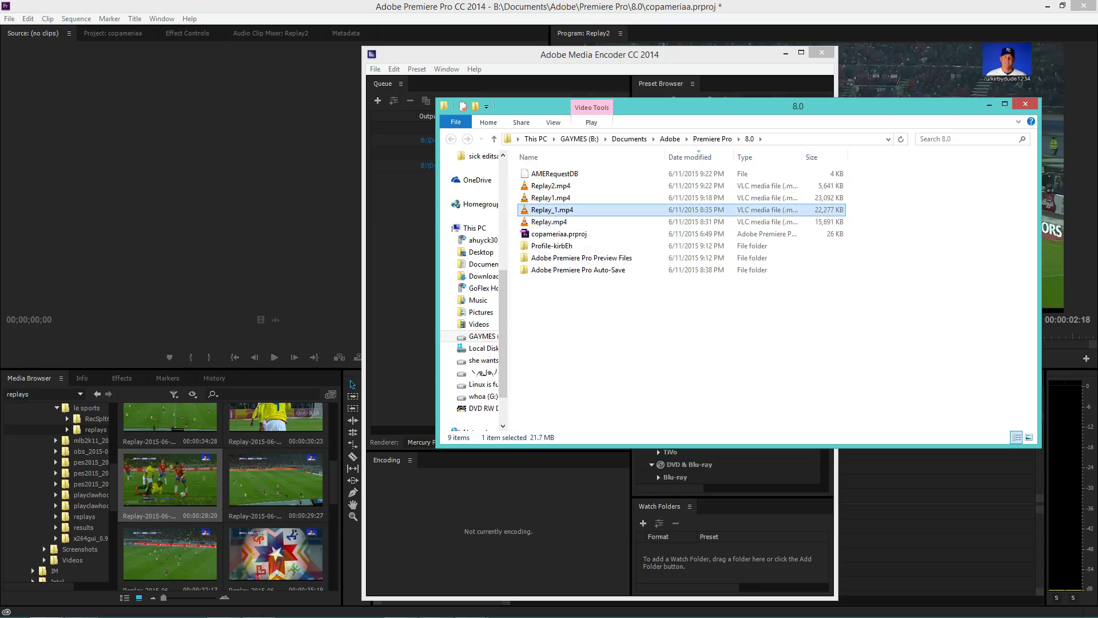
click(538, 222)
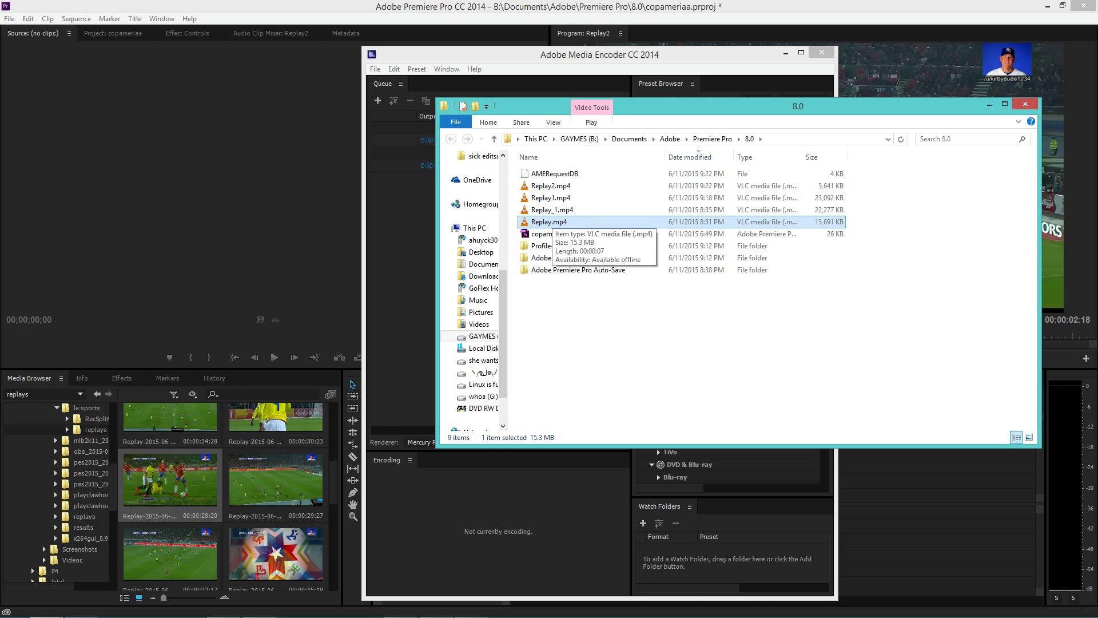
click(552, 210)
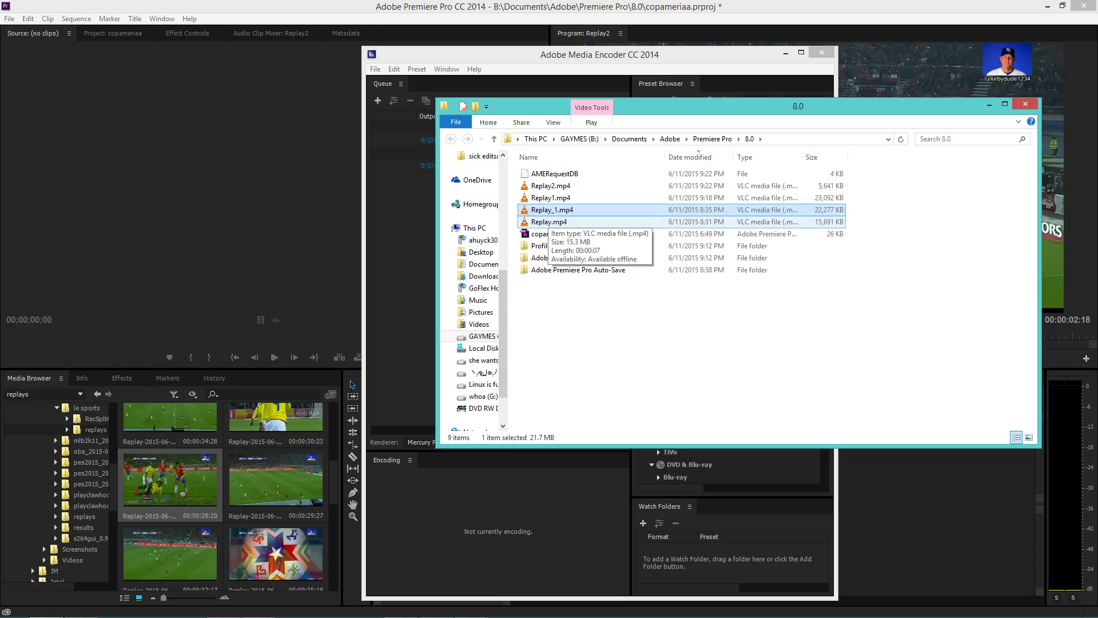
- Bring up the Replay1 sequence in Premiere Pro and switch to Media Encoder to check the export queue
click(286, 212)
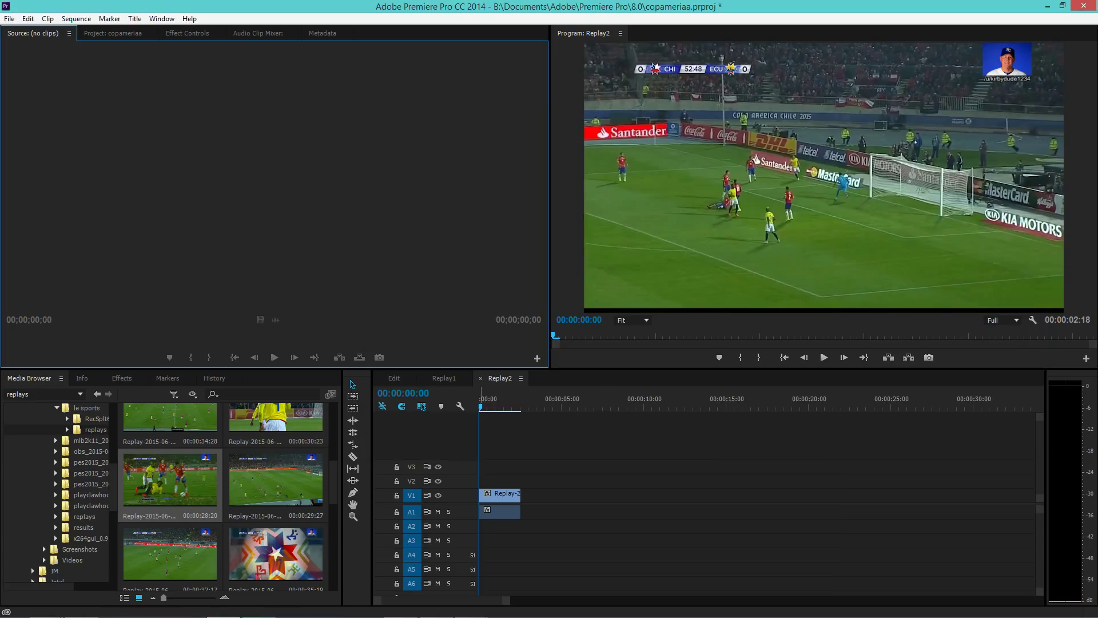
click(444, 378)
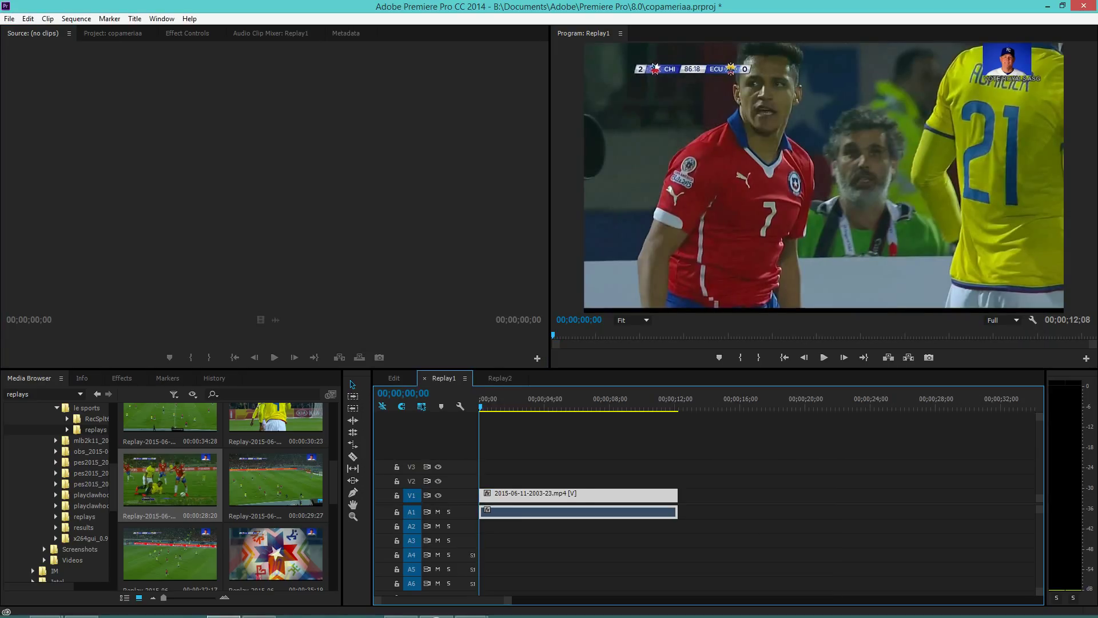
mouse_move(434, 616)
click(258, 606)
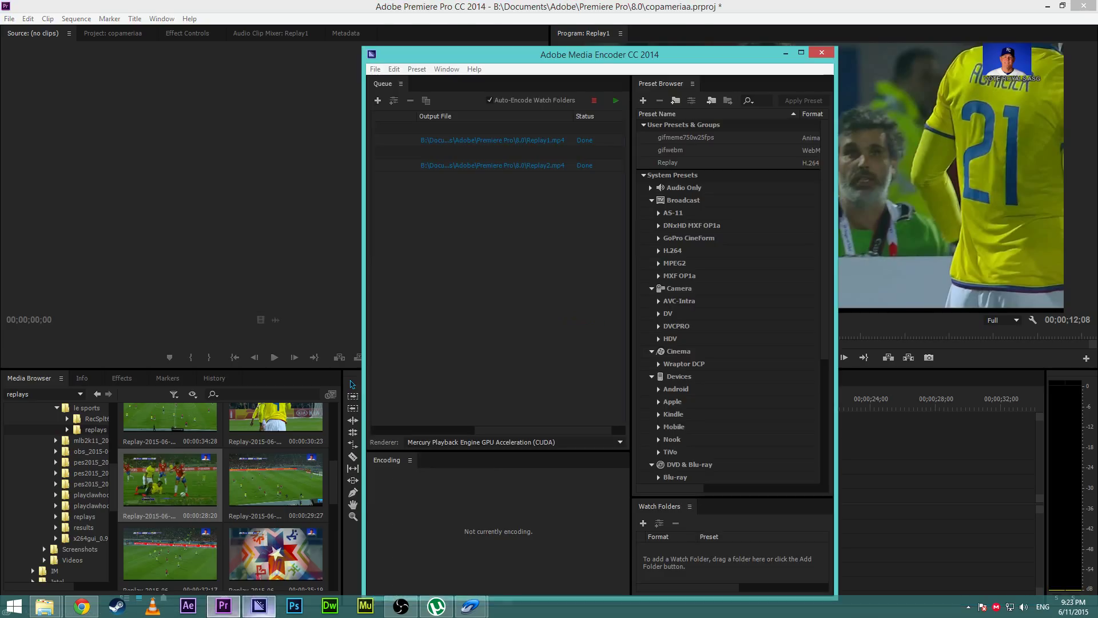
- Bring up the gfycat upload page in Chrome together with the 8.0 folder window
click(82, 605)
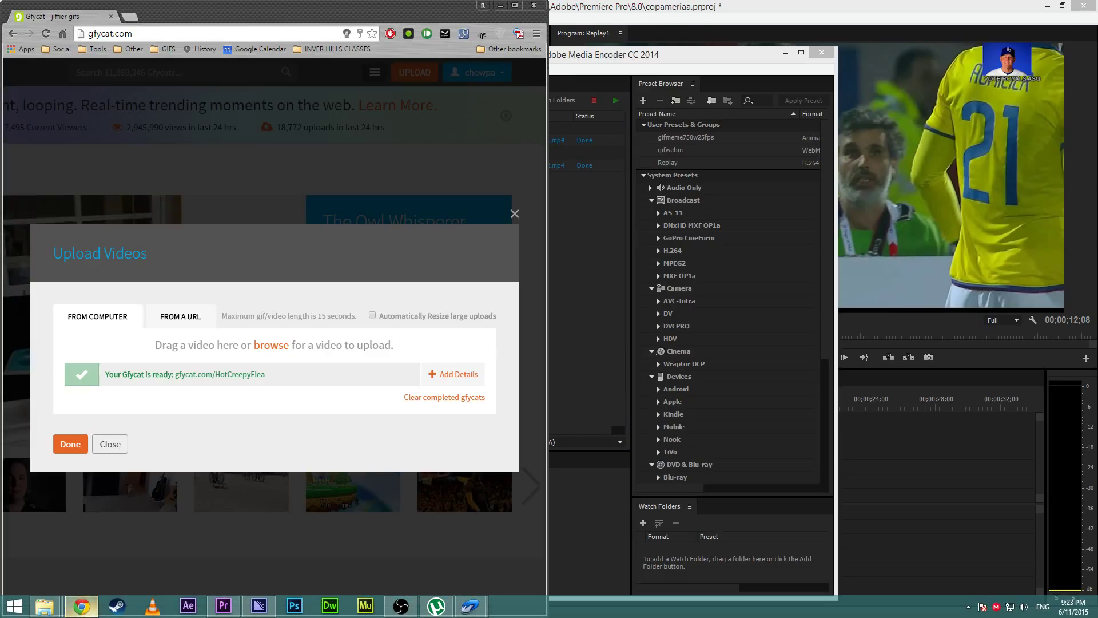
mouse_move(45, 605)
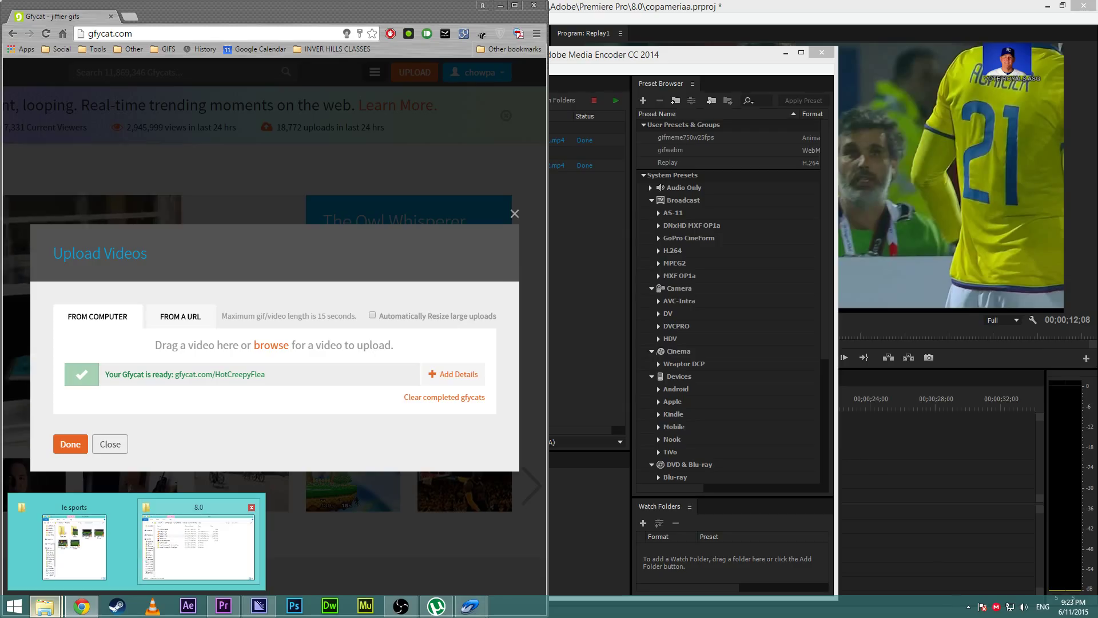
click(198, 547)
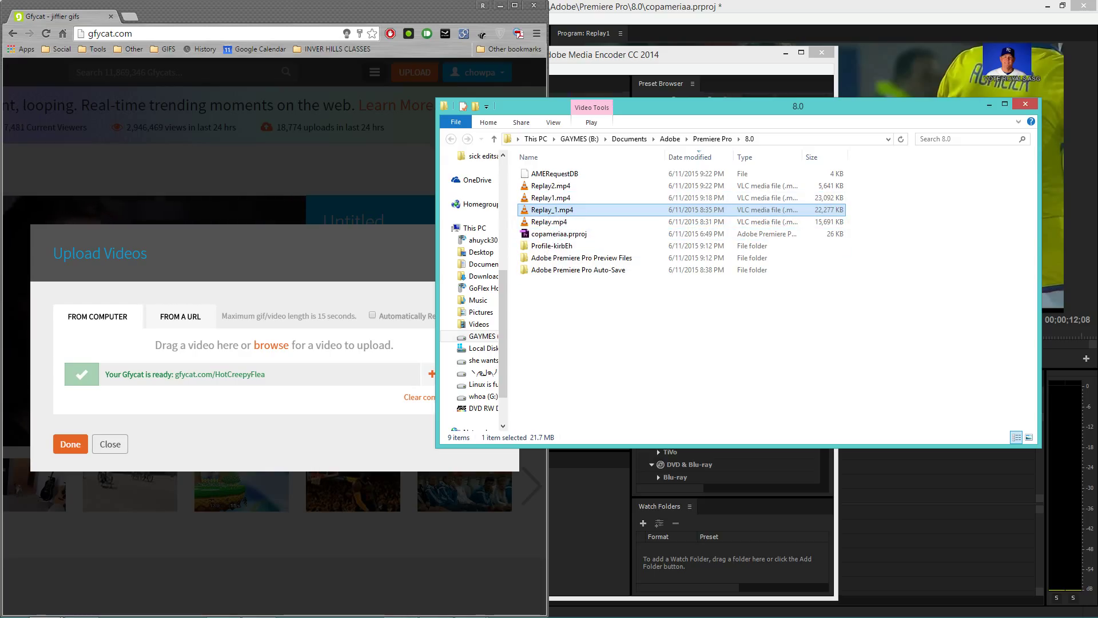
- Preview Replay2.mp4 in VLC, close the player, and add Replay2.mp4 to the gfycat upload
key(Up)
key(Up)
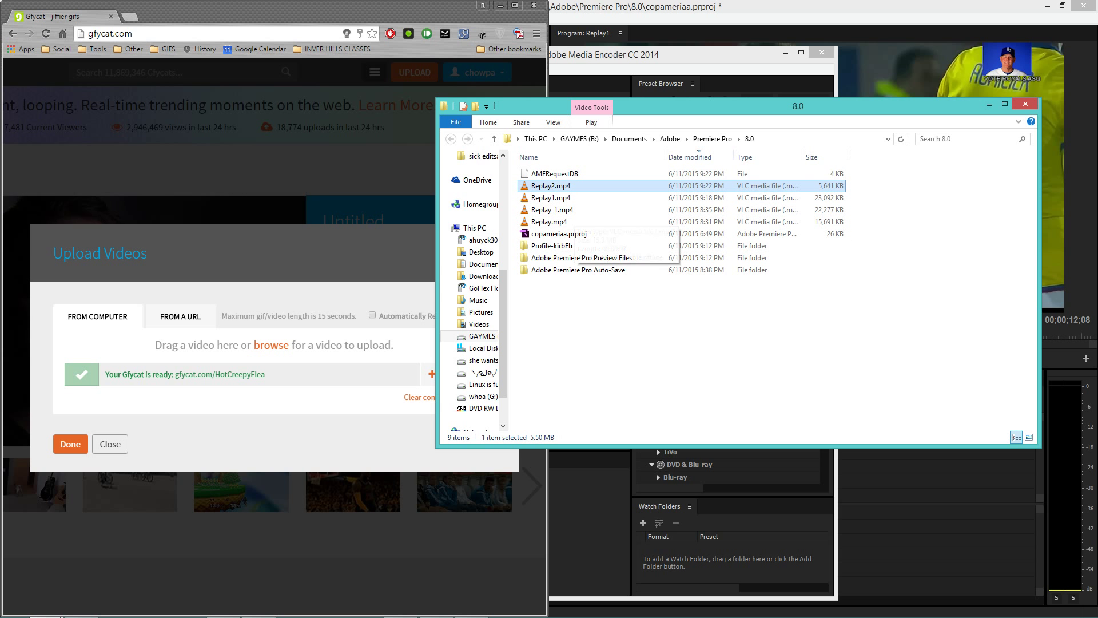
key(Return)
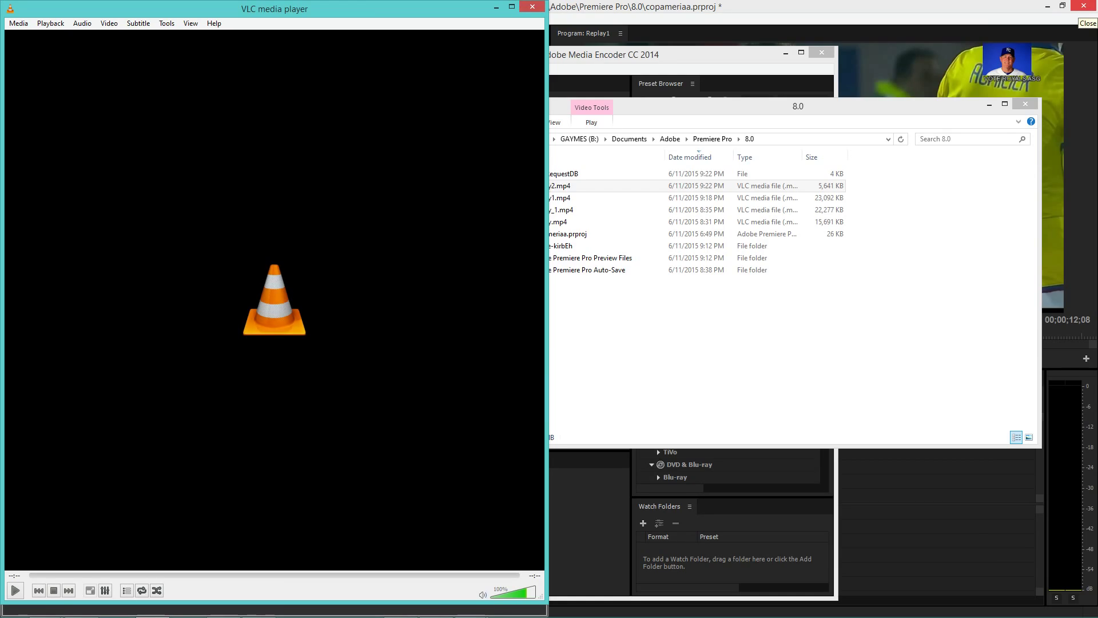
click(532, 7)
drag(551, 186, 274, 399)
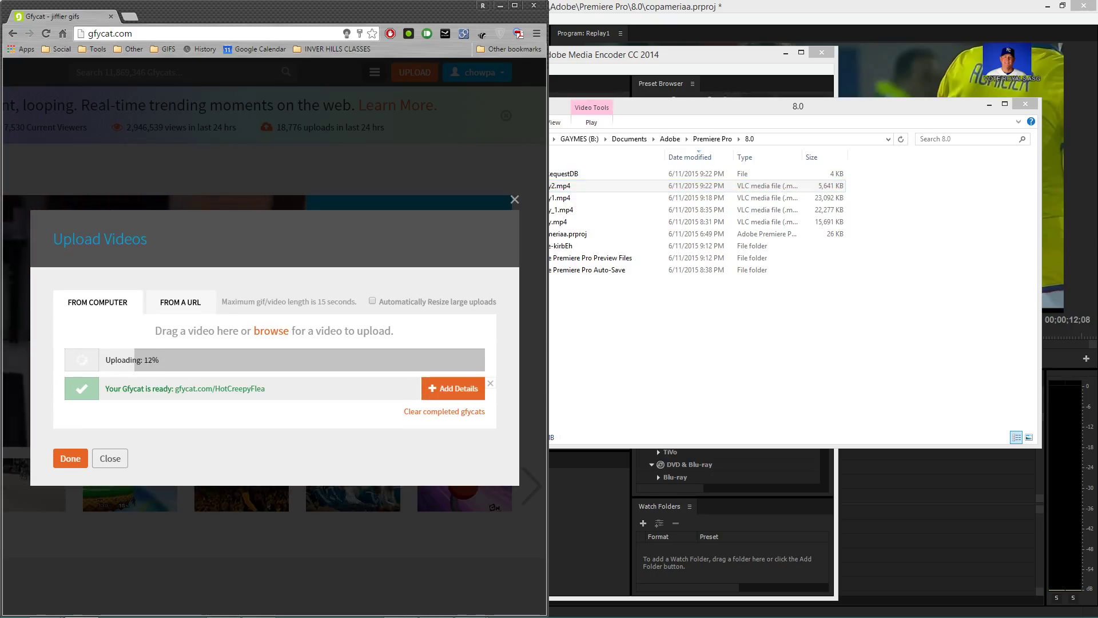
- Check Media Encoder and the Replay1 sequence in Premiere Pro, and return to the gfycat upload page
click(663, 355)
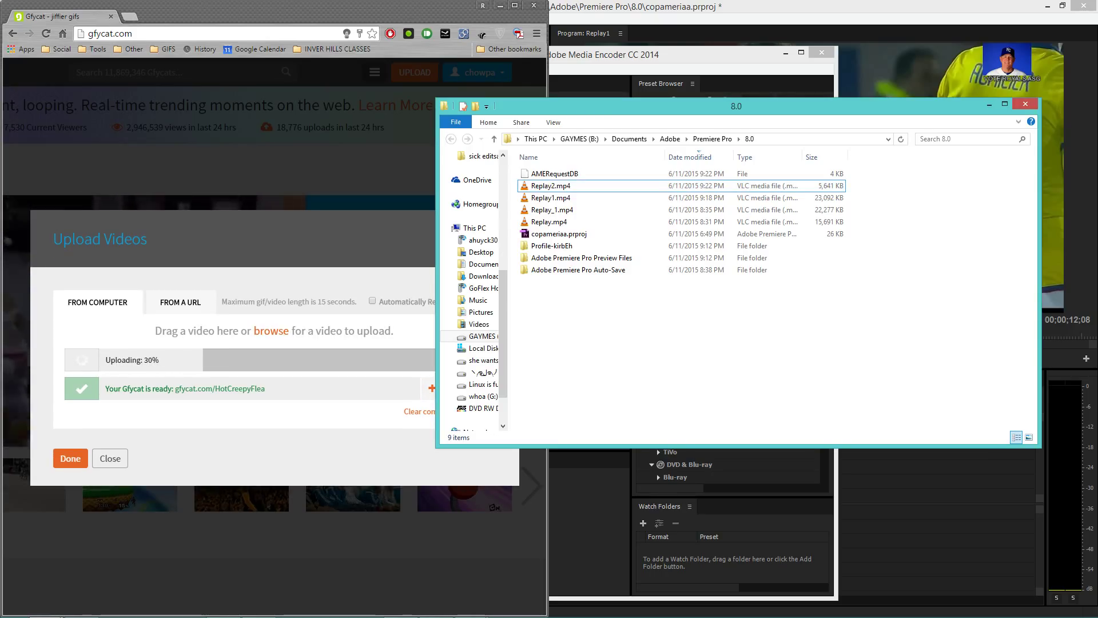
click(703, 55)
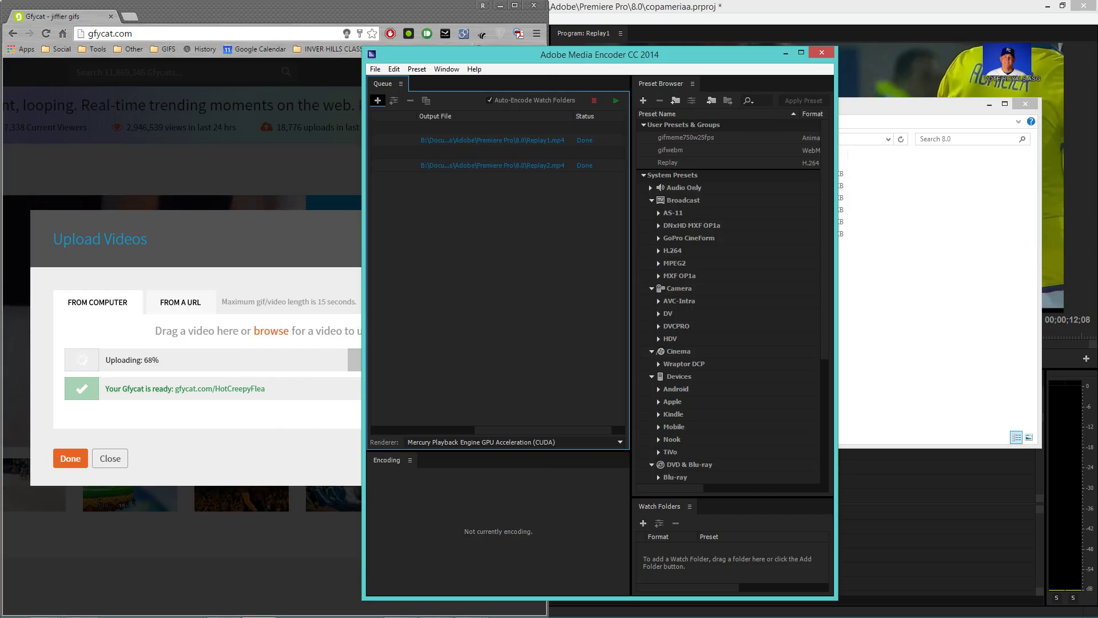
key(alt+Tab)
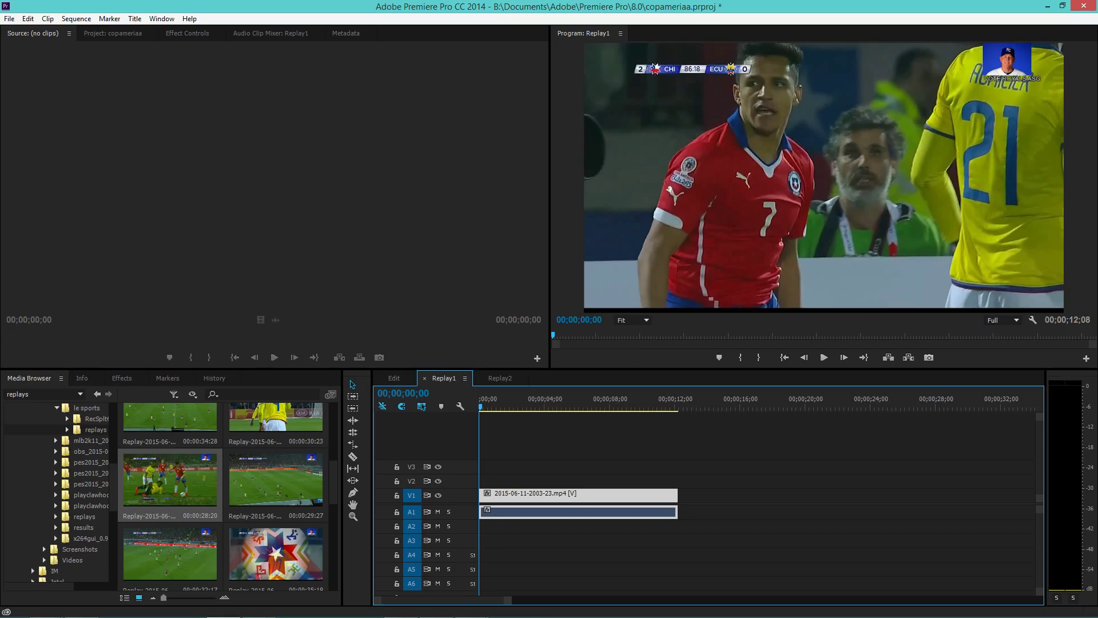
mouse_move(439, 616)
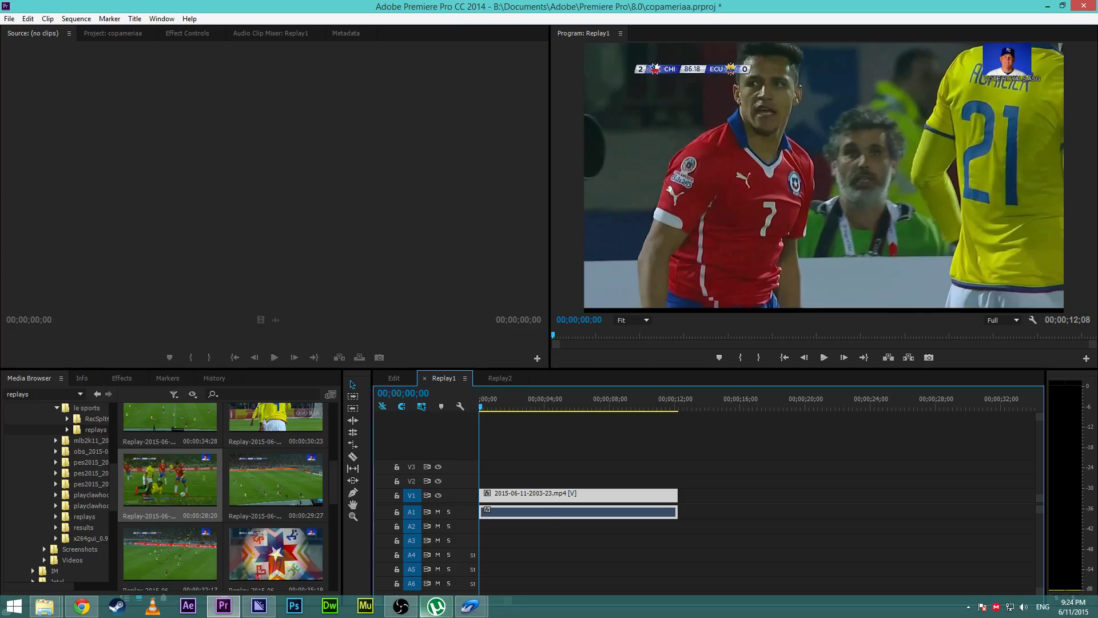
key(alt+Tab)
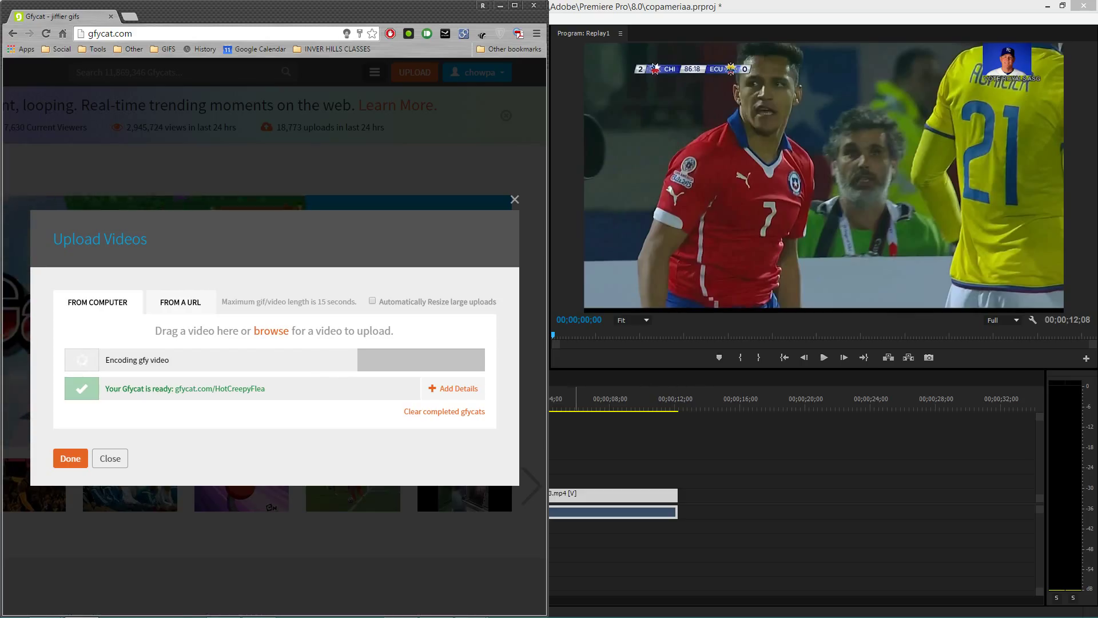
- Open the finished HotCreepyFlea gfycat, maximize the browser, and examine the clip and the title options beneath it
click(219, 389)
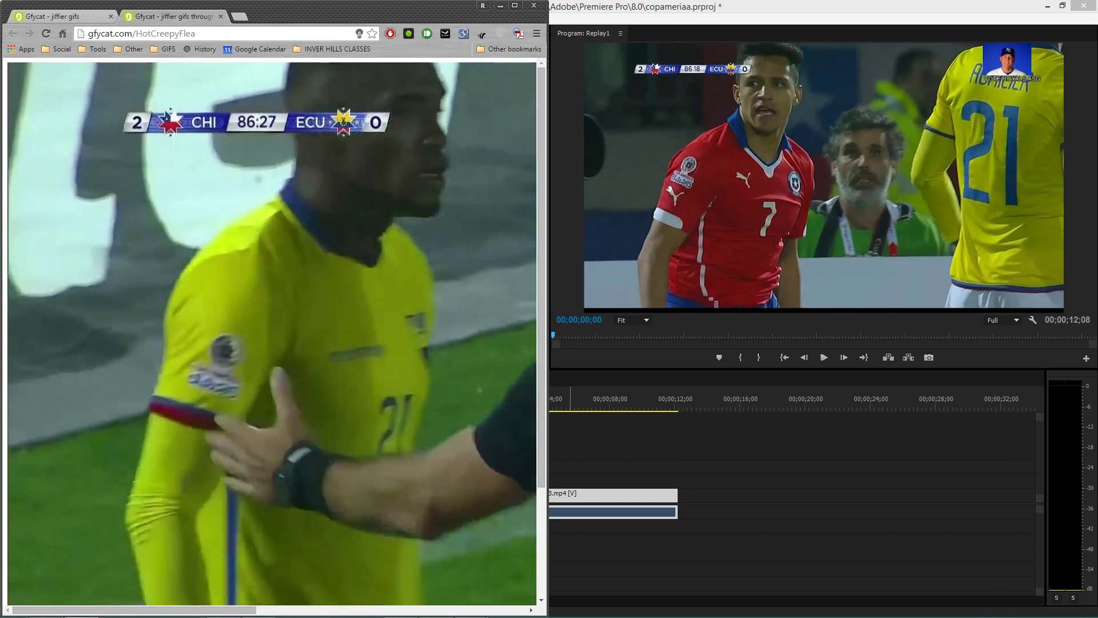
key(super+Up)
scroll(546, 330, down, 2)
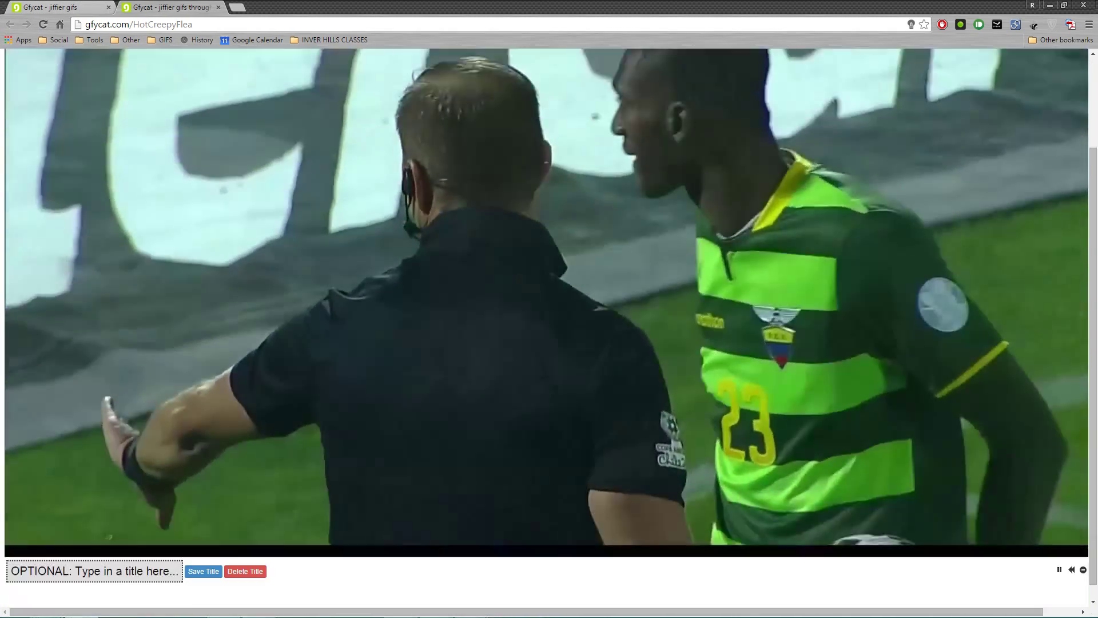
scroll(546, 330, up, 2)
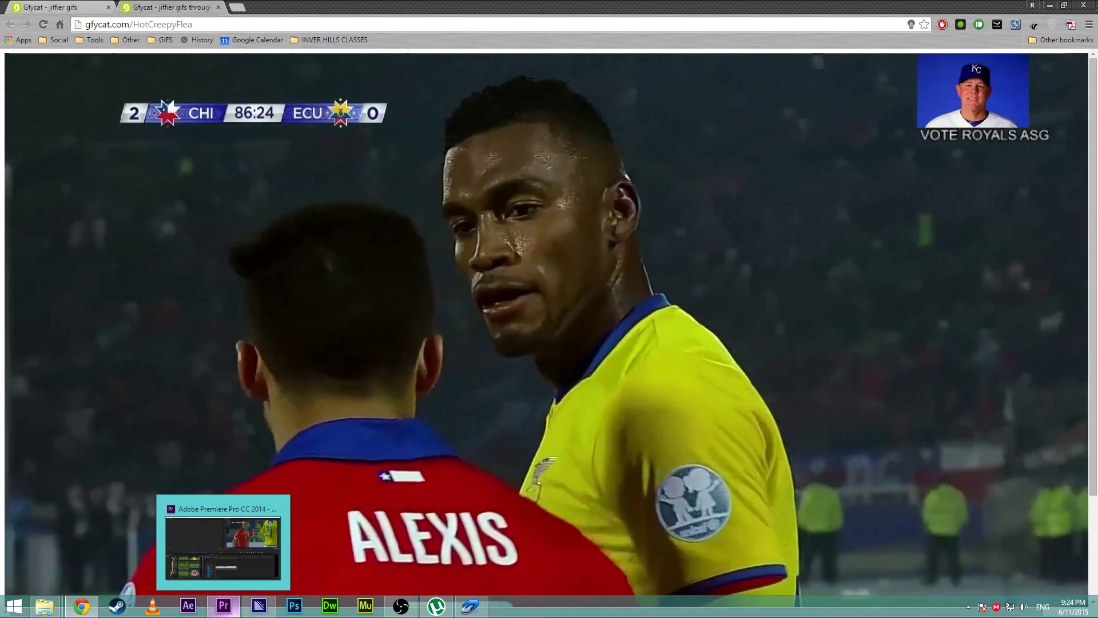
- Close Premiere Pro, saving the copameriaa project
right_click(223, 605)
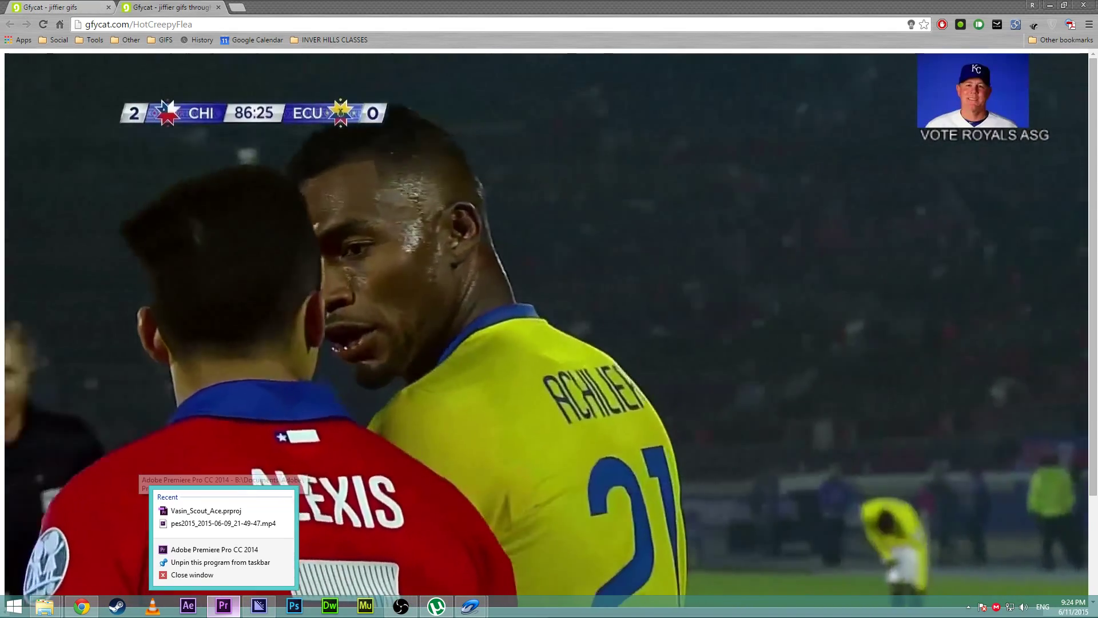
click(193, 574)
key(Return)
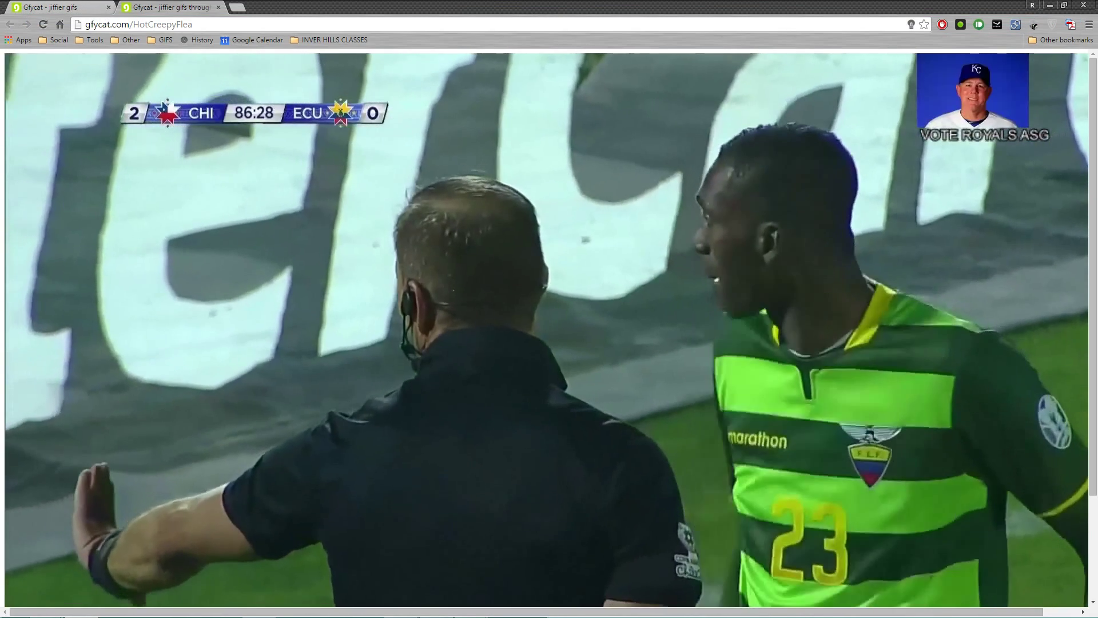
- Close the HotCreepyFlea tab, and view the HeartfeltJauntyAnura gfycat before closing it too
key(ctrl+w)
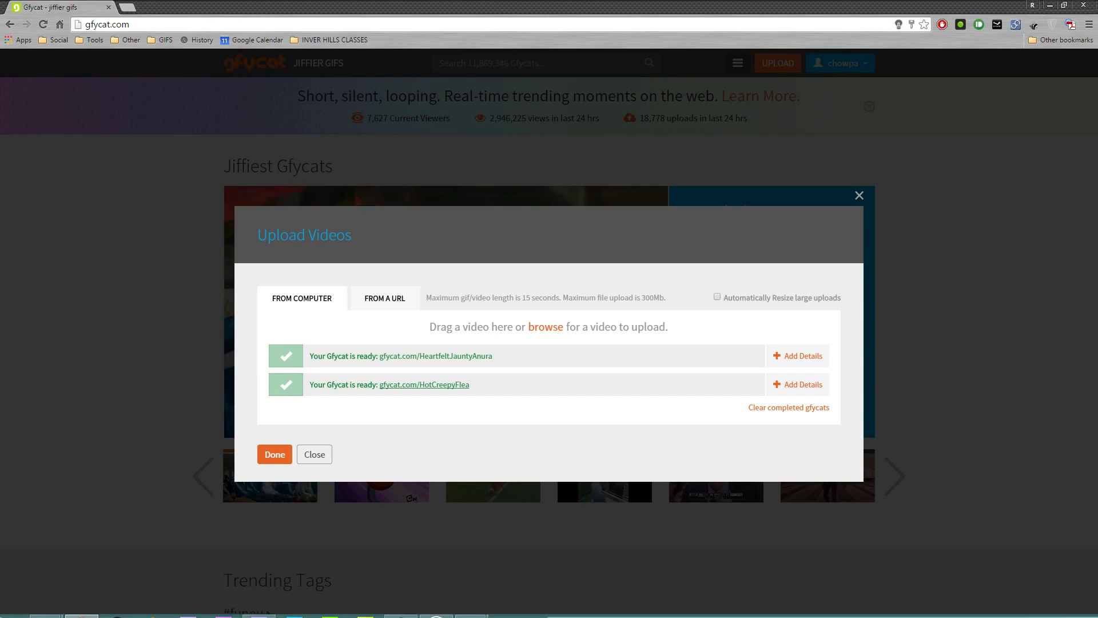
click(436, 356)
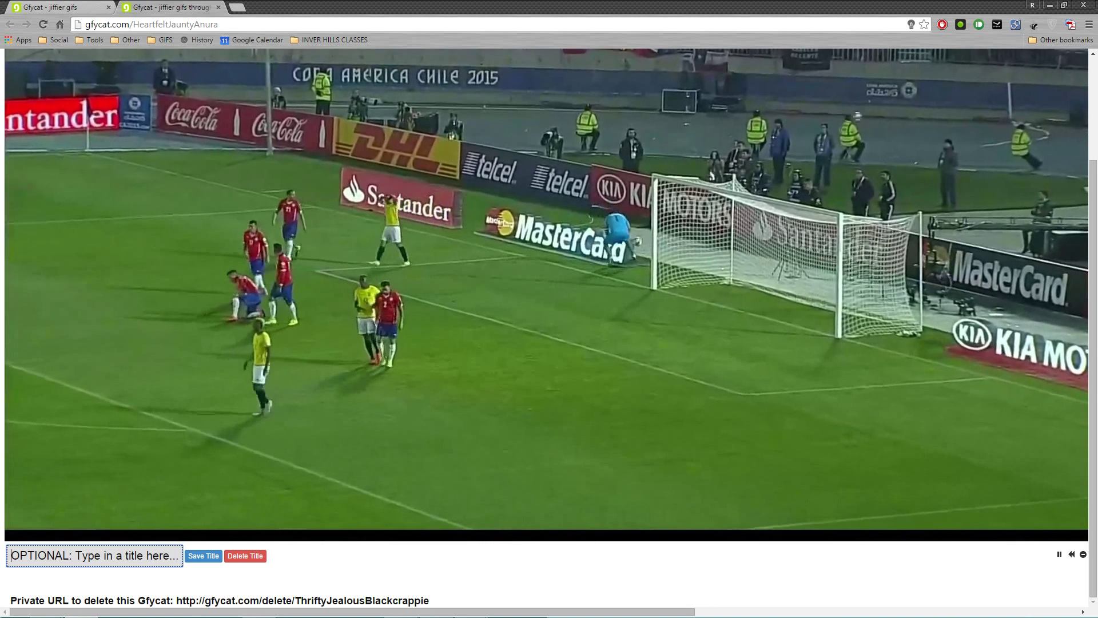
key(ctrl+w)
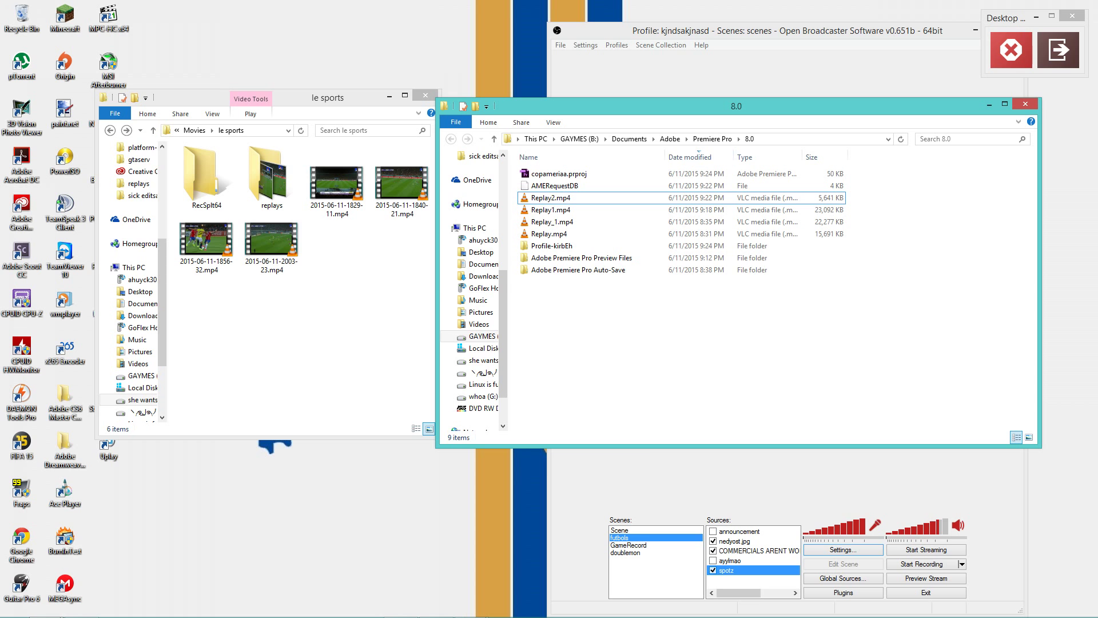
- Close the 8.0 and le sports folder windows, and move the OBS window to the left edge of the desktop
click(1025, 104)
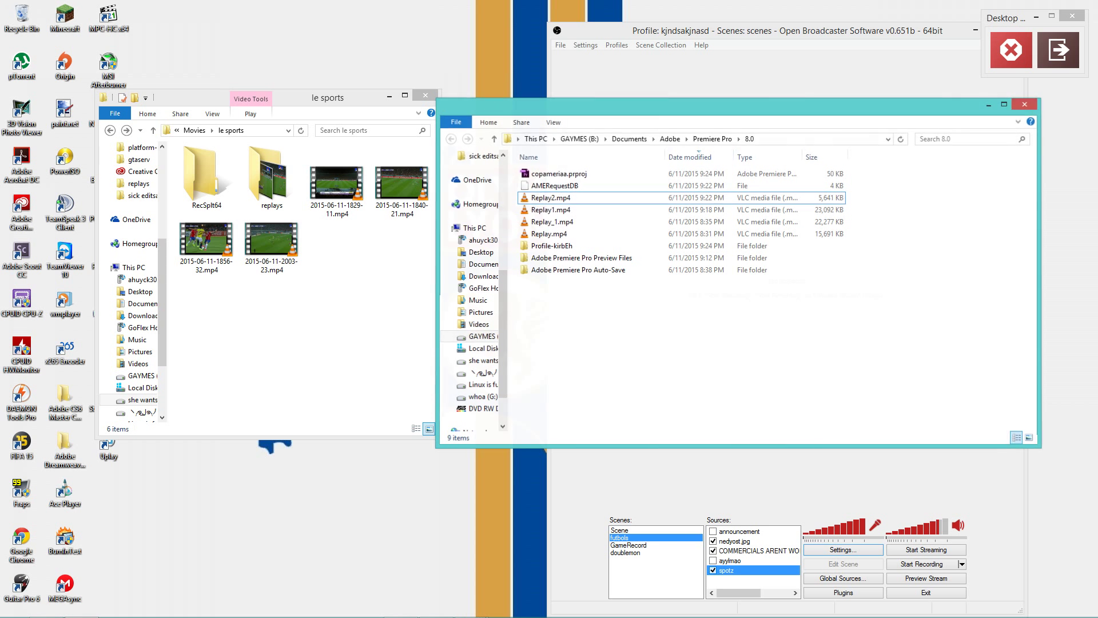
click(425, 96)
drag(709, 31, 501, 42)
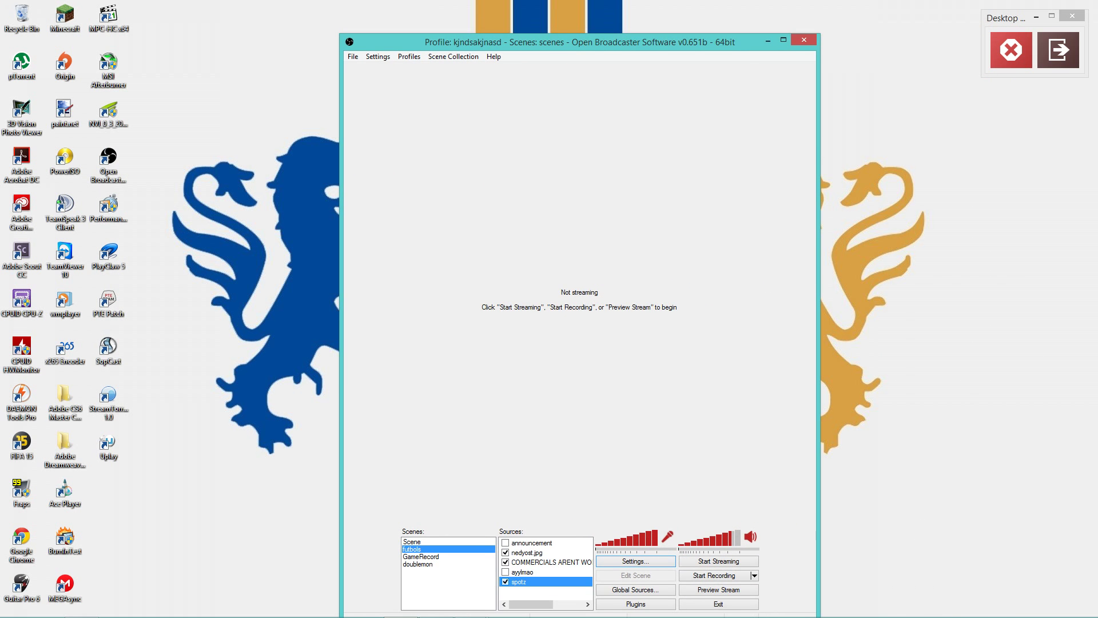
drag(718, 43, 0, 122)
drag(452, 8, 396, 9)
mouse_move(320, 615)
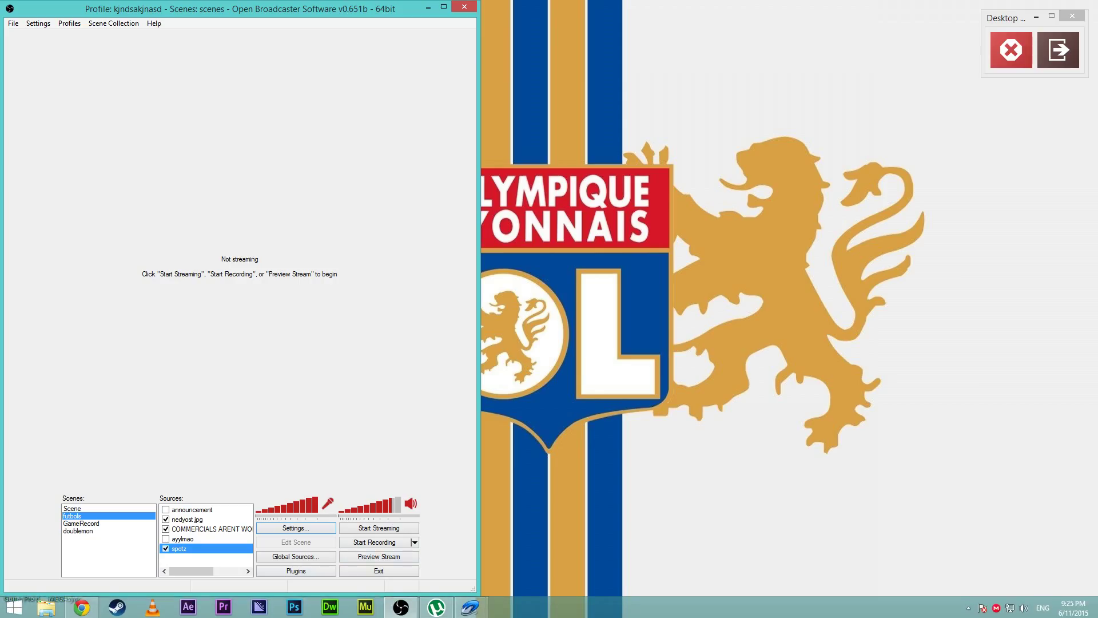
drag(639, 139, 710, 275)
drag(789, 401, 666, 219)
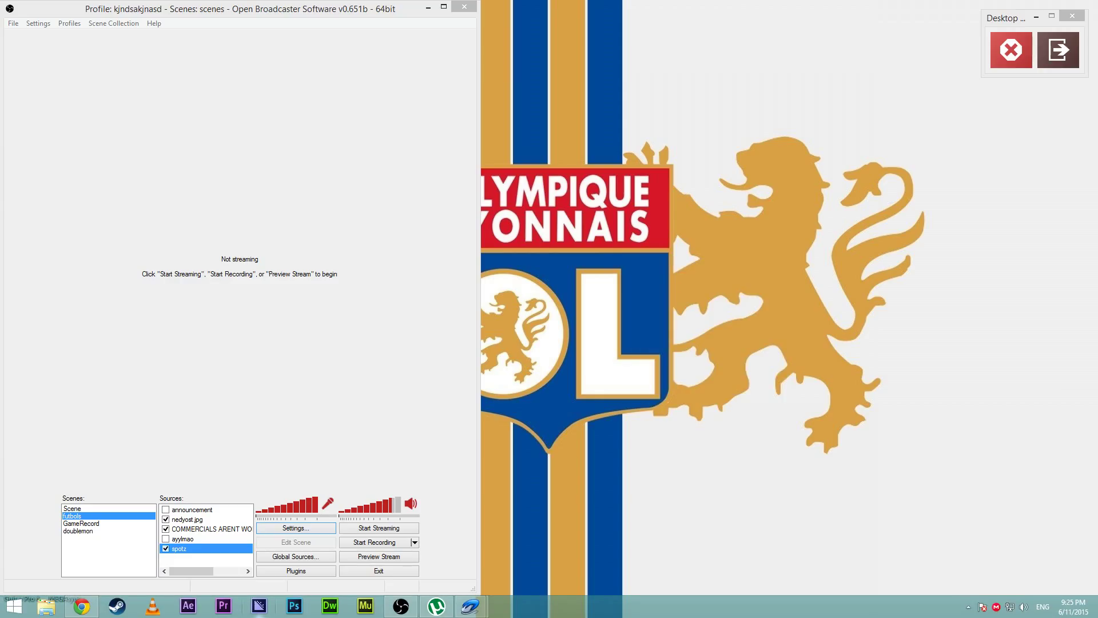
click(292, 446)
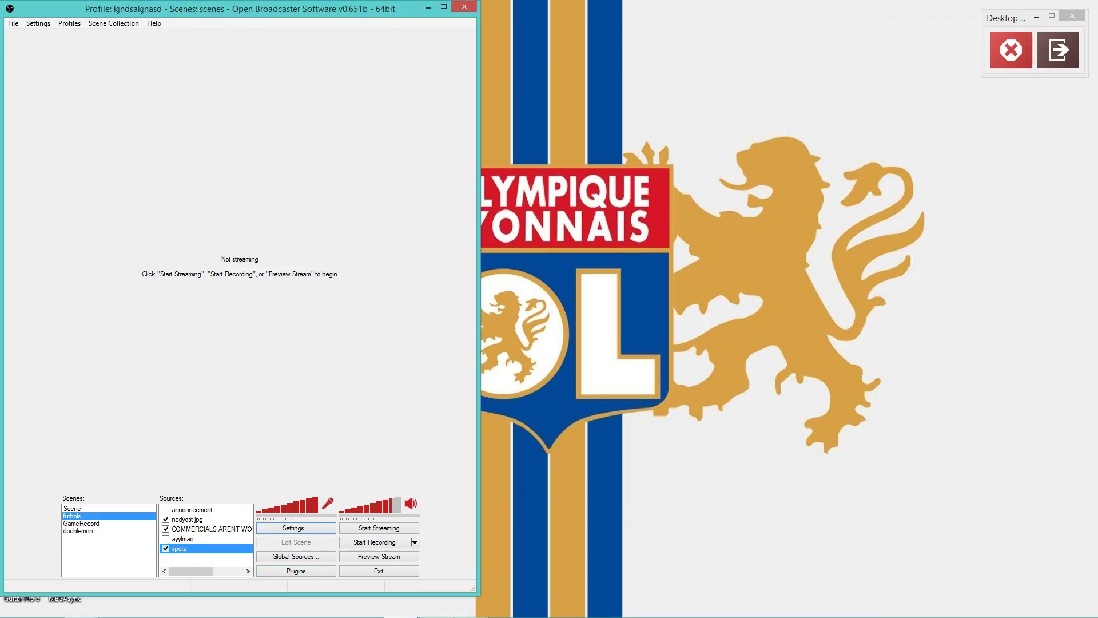